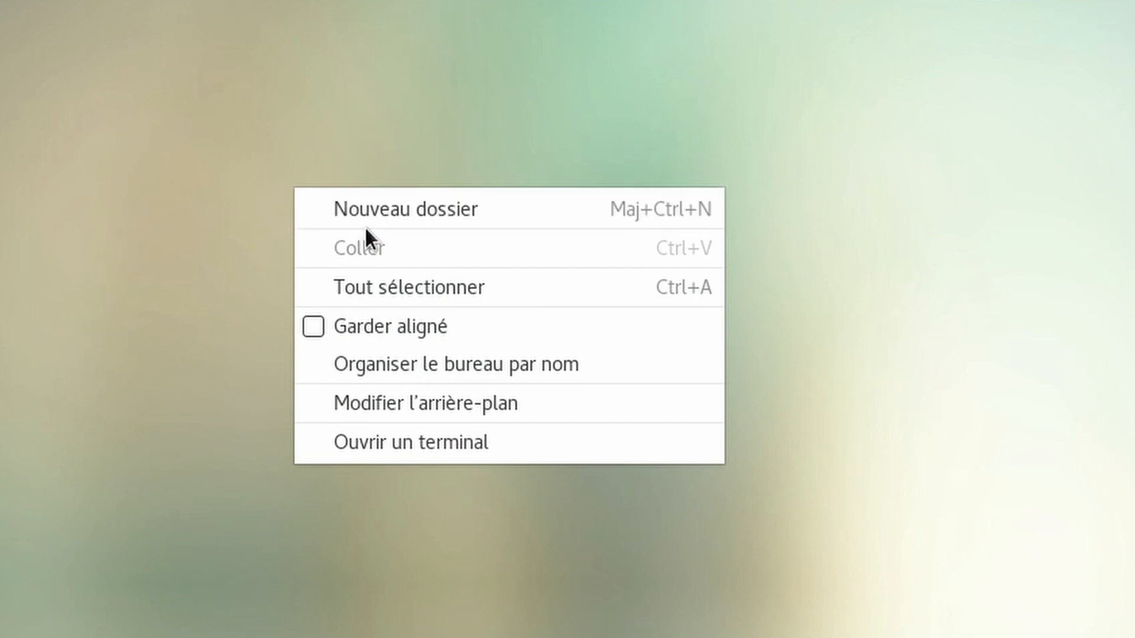
Create a new desktop folder named NOM_PRENOM.
click(378, 219)
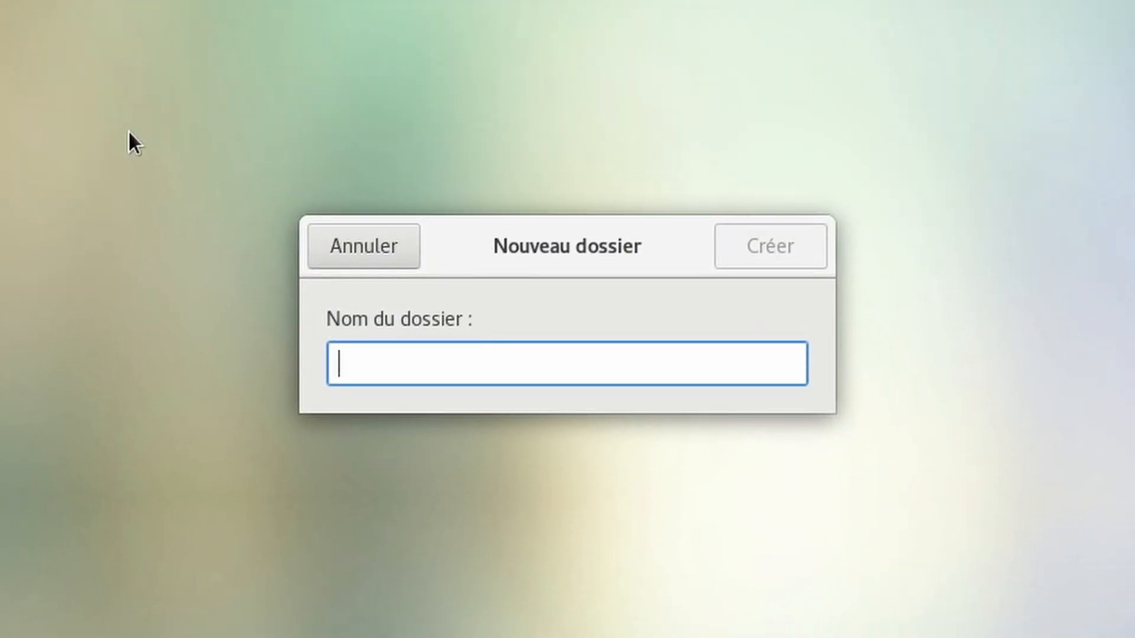
text(NOM_PRENOM)
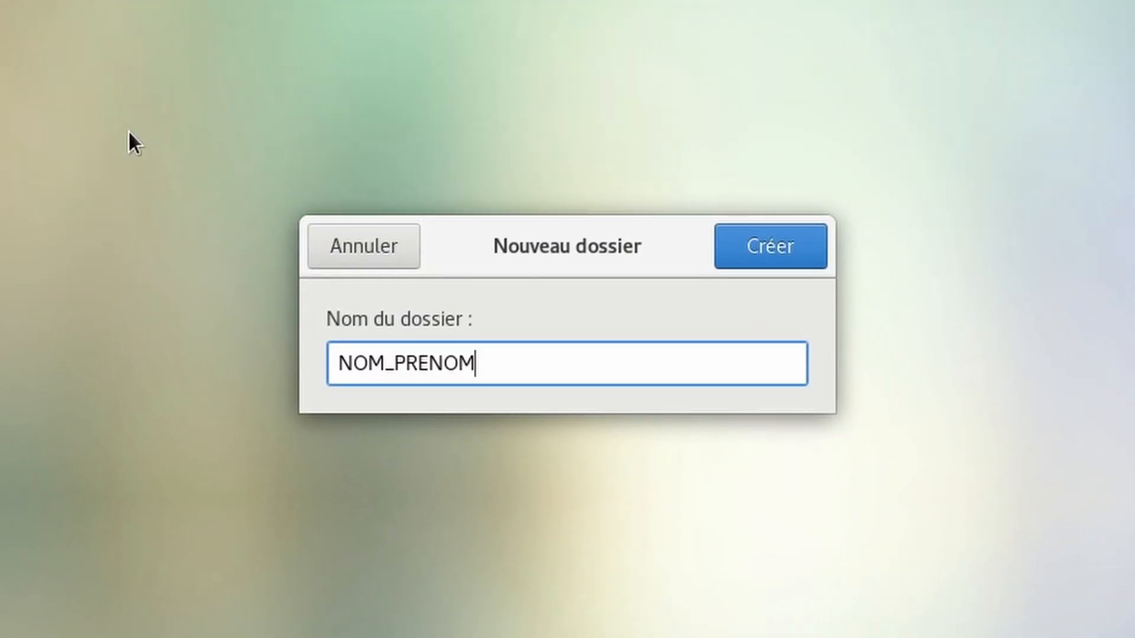
key(Return)
Open the NOM_PRENOM folder, open a terminal in it, and launch virtuoso & in the background.
double_click(88, 444)
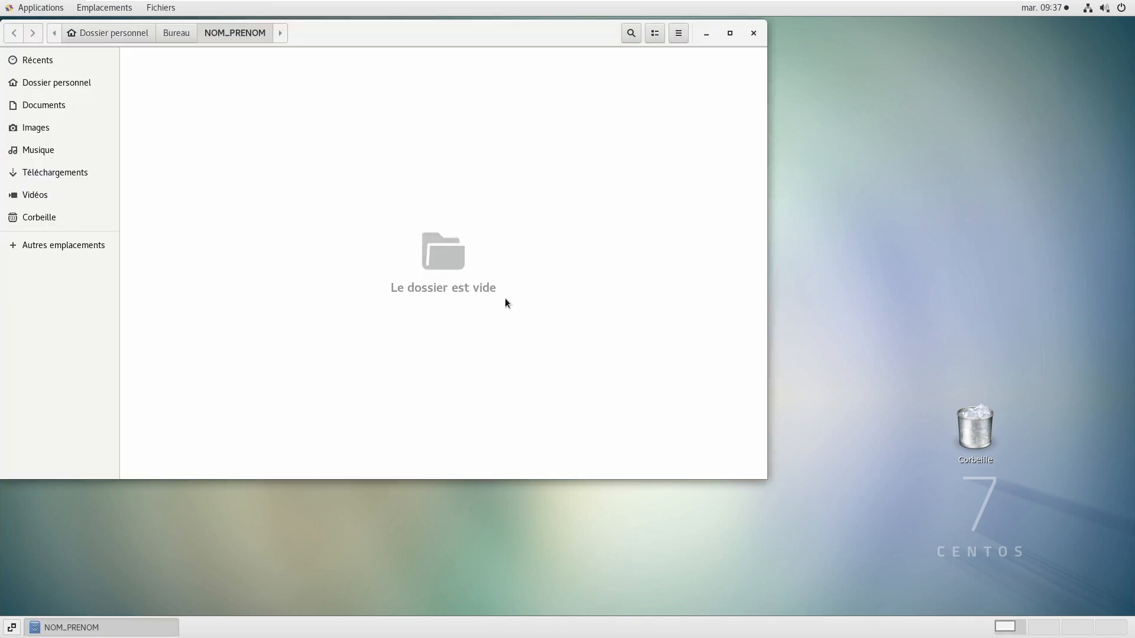
right_click(429, 174)
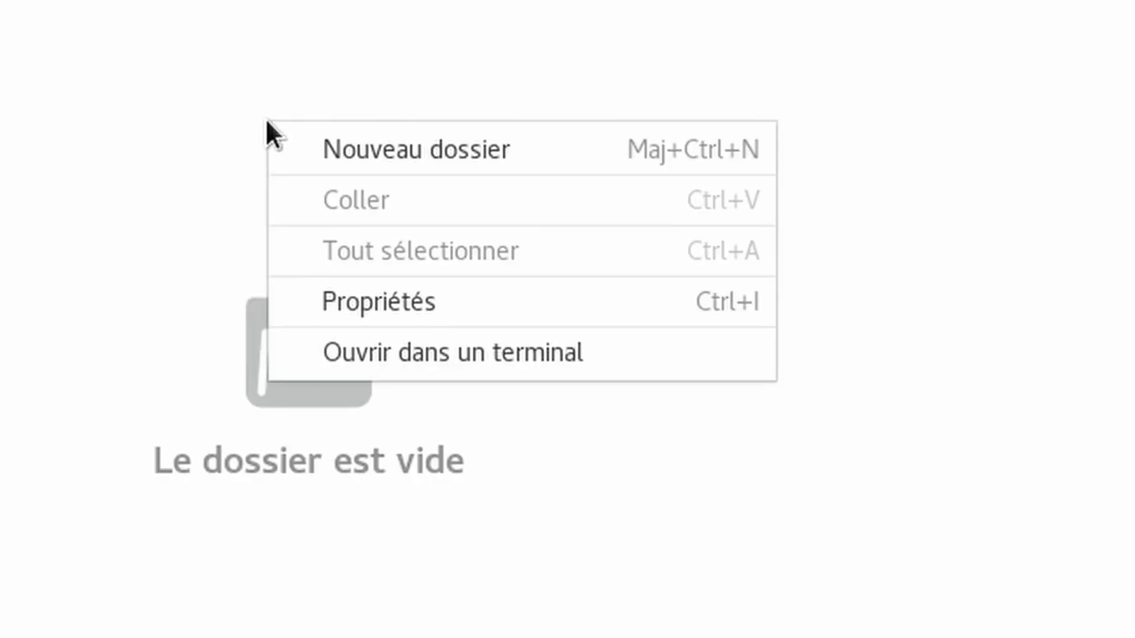
click(374, 353)
text(virtuoso)
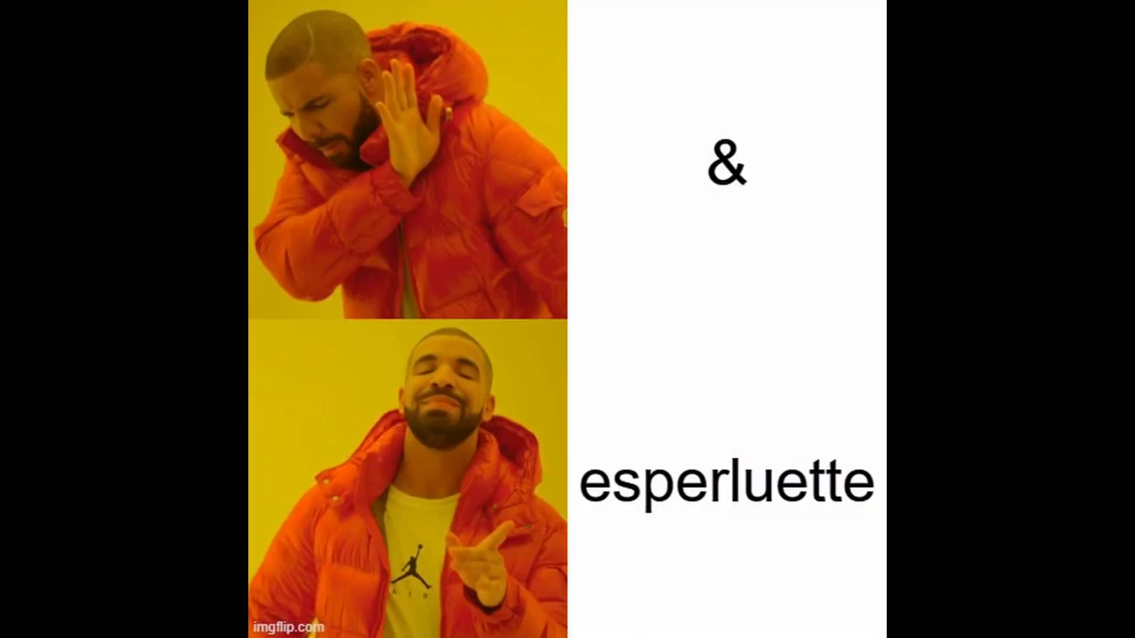
text(&)
key(Return)
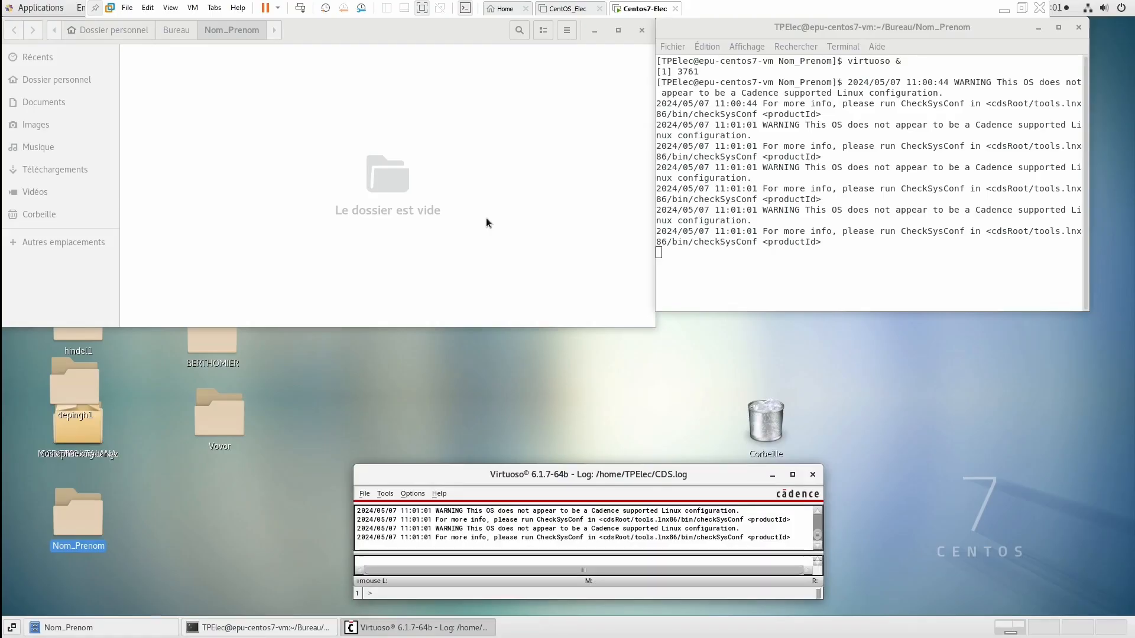
Create a new library named YoupiYoupi that does not need process information.
click(369, 493)
mouse_move(385, 491)
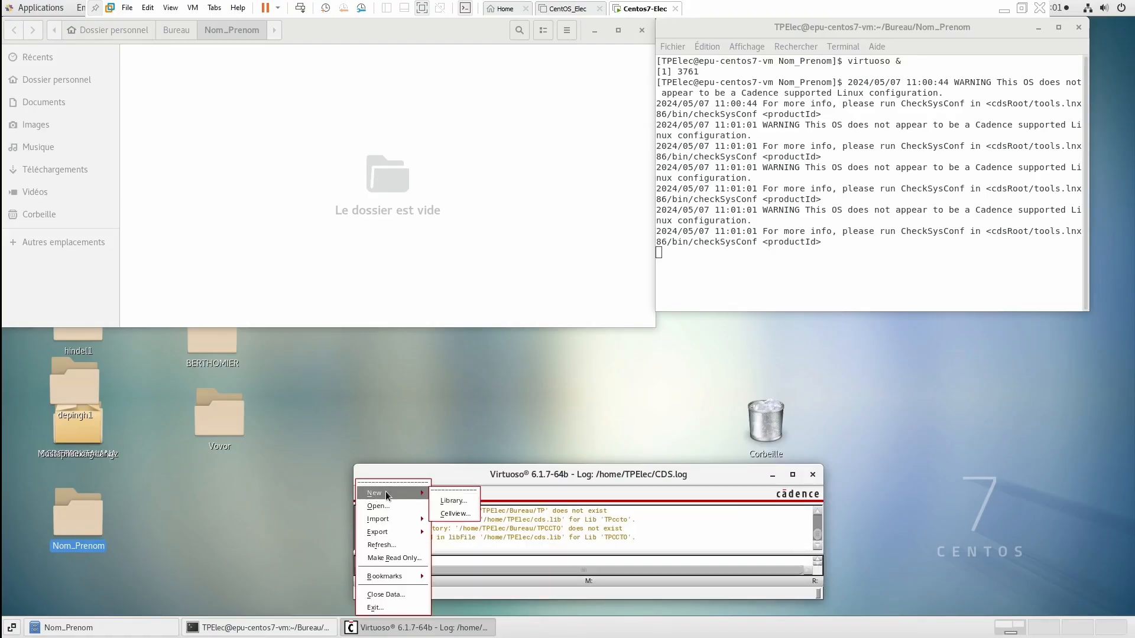
click(442, 502)
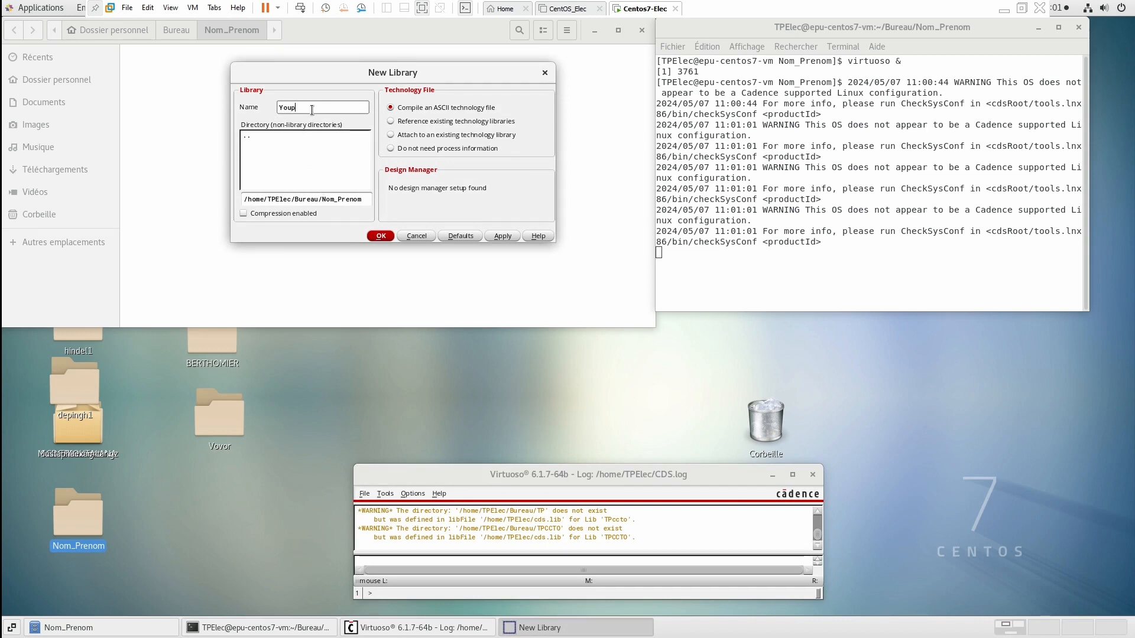
text(YoupiYoupi)
click(391, 148)
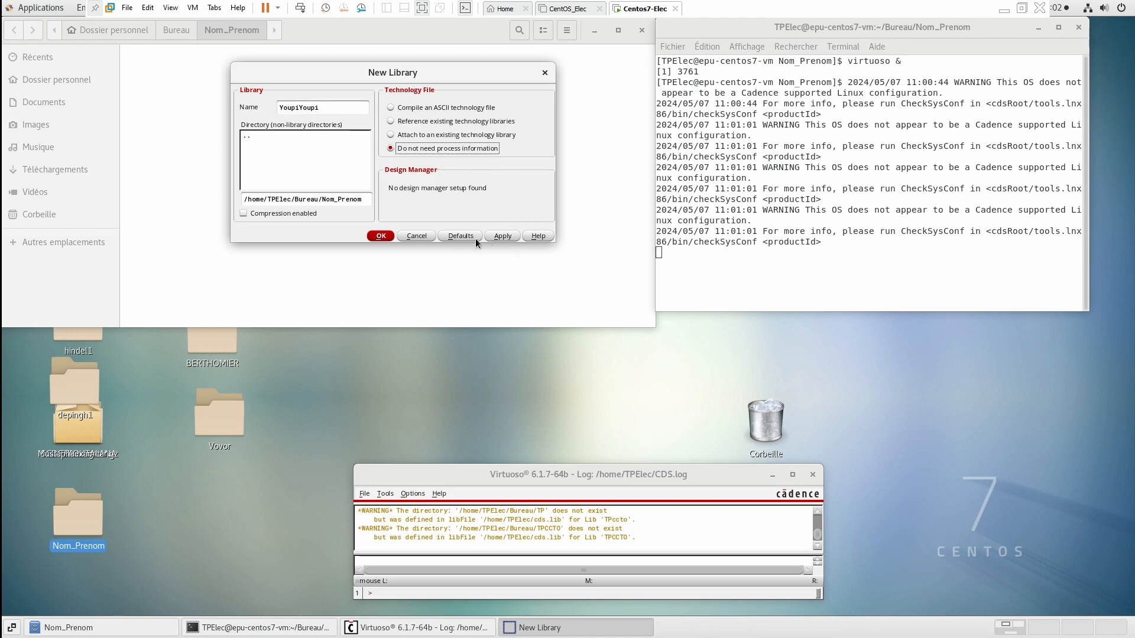
click(392, 235)
Start a new cell view in library YoupiYoupi and set its type to VerilogA.
click(364, 494)
mouse_move(378, 493)
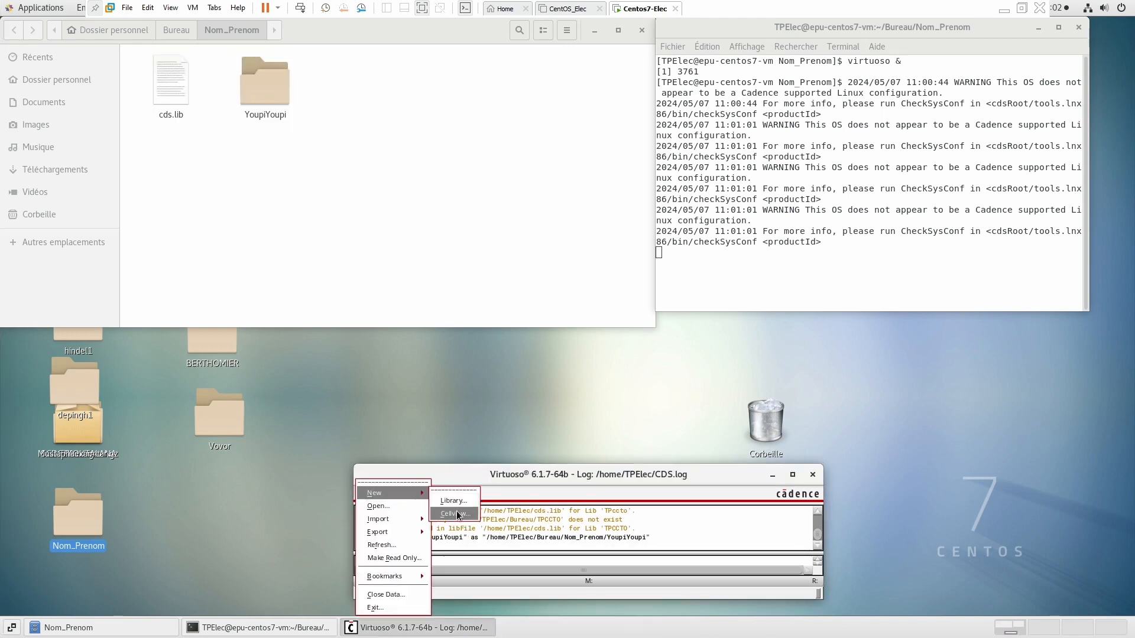
click(455, 514)
click(327, 103)
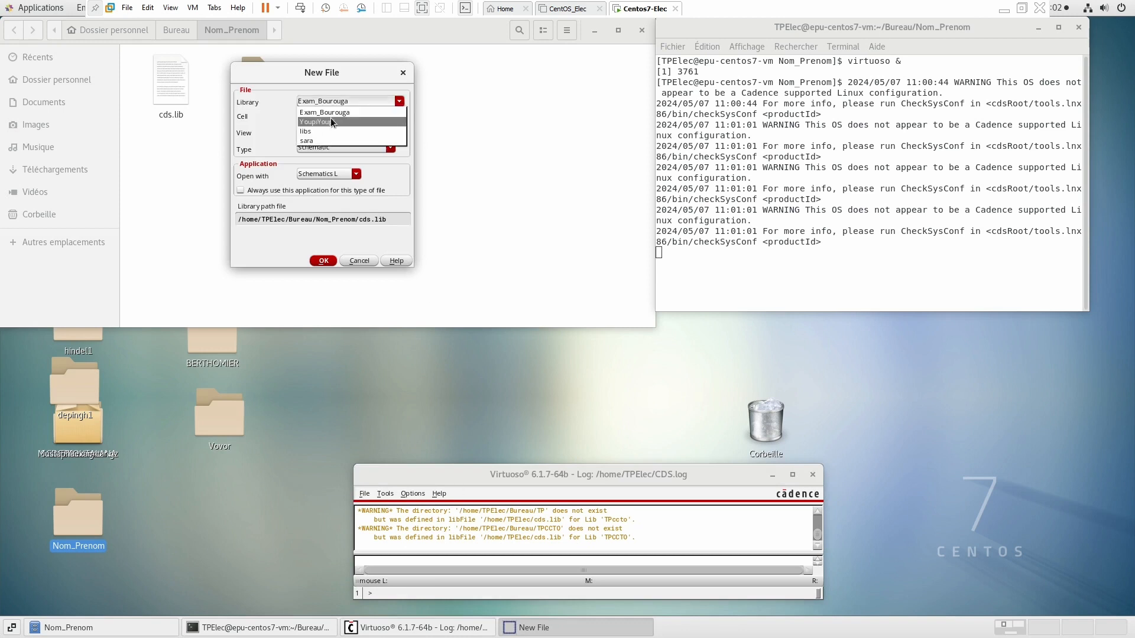
click(331, 118)
click(331, 117)
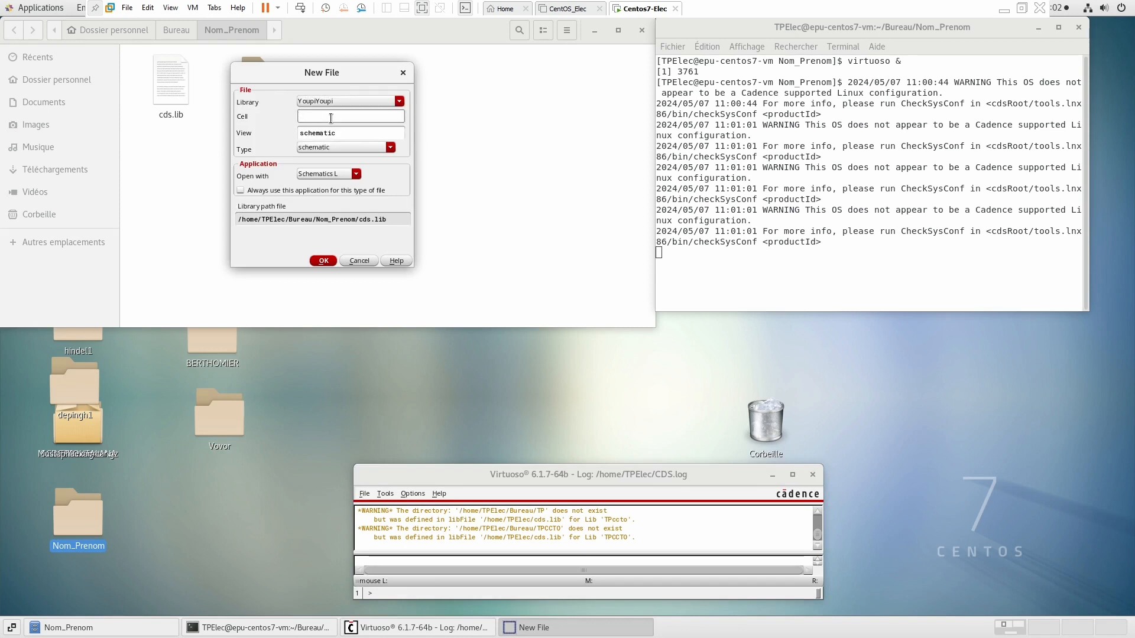
click(338, 148)
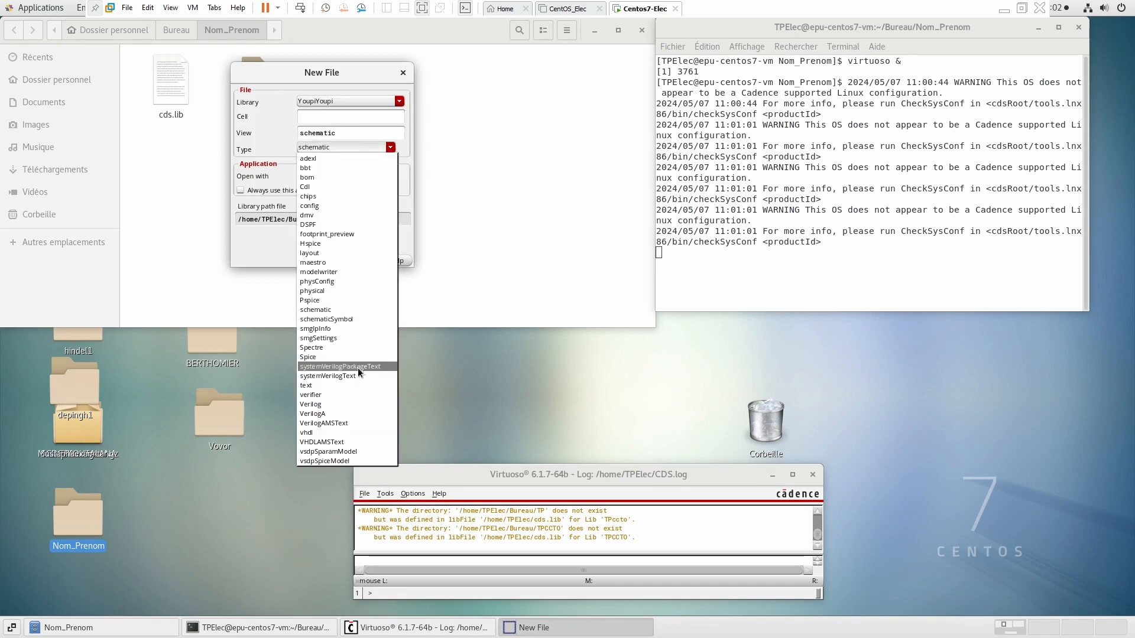
click(341, 410)
Name the cell Resistance, create it, and accept the Schematic Editor XL license.
click(320, 111)
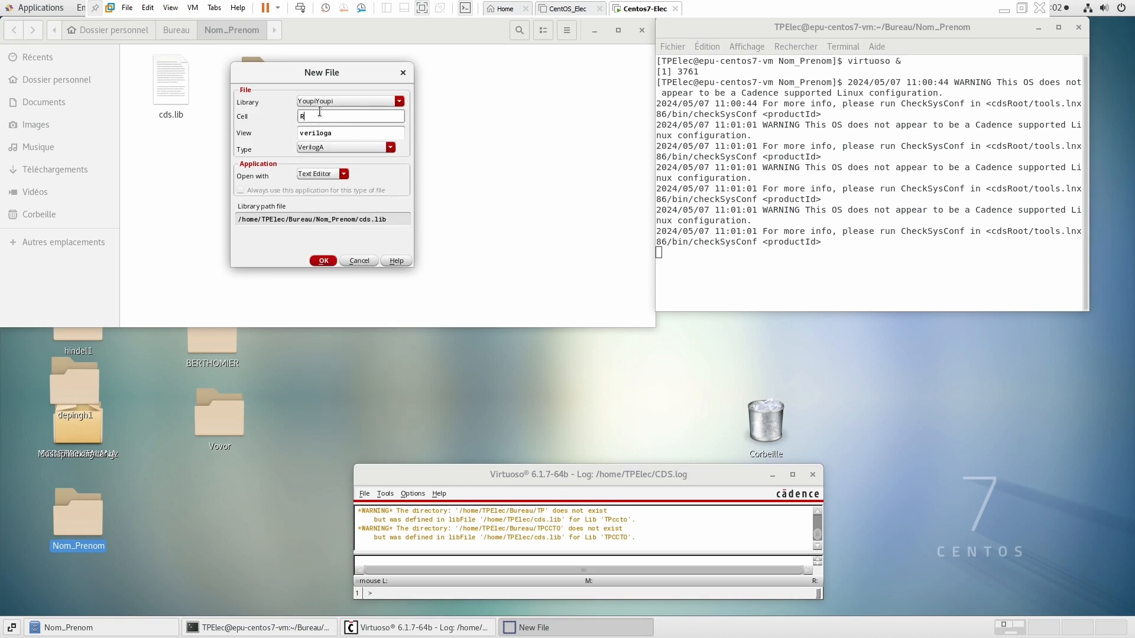
text(Resistance)
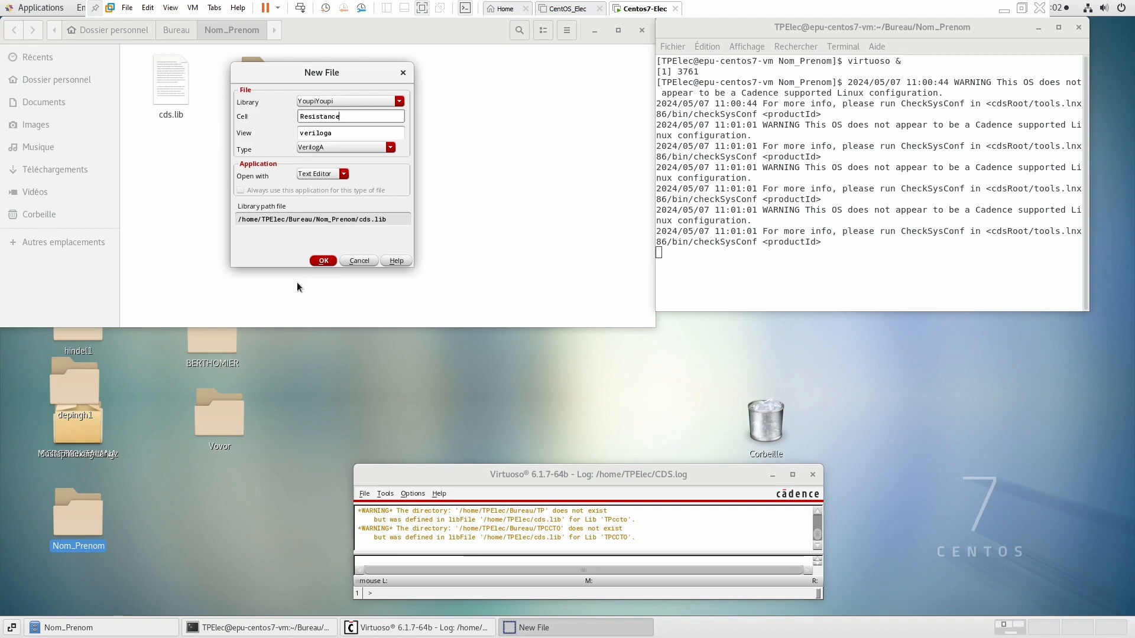
click(328, 261)
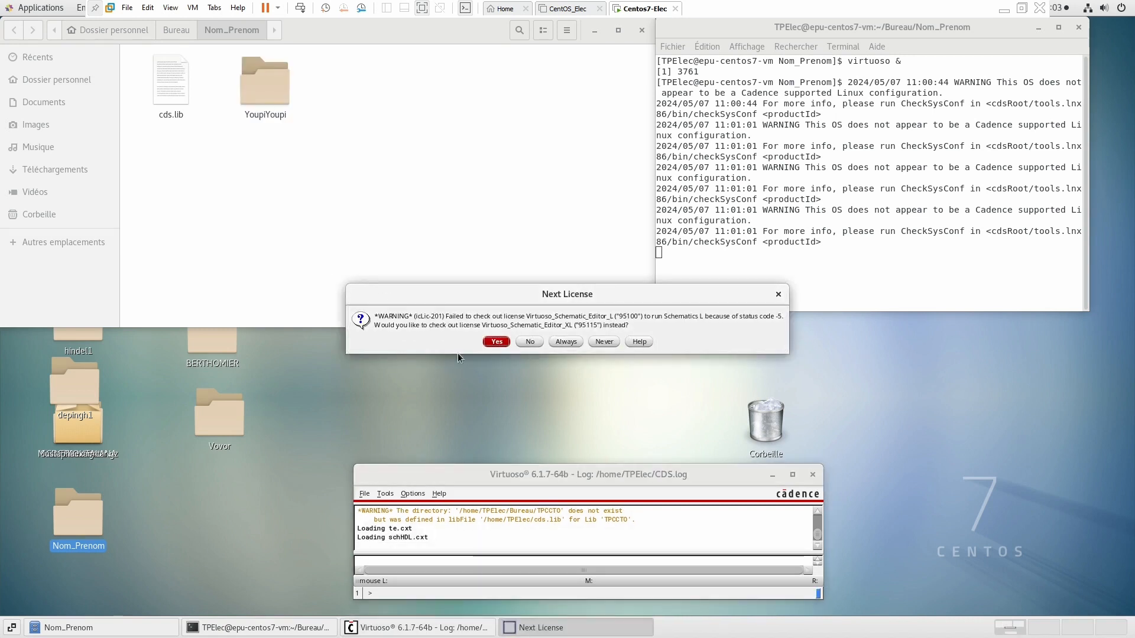
click(496, 342)
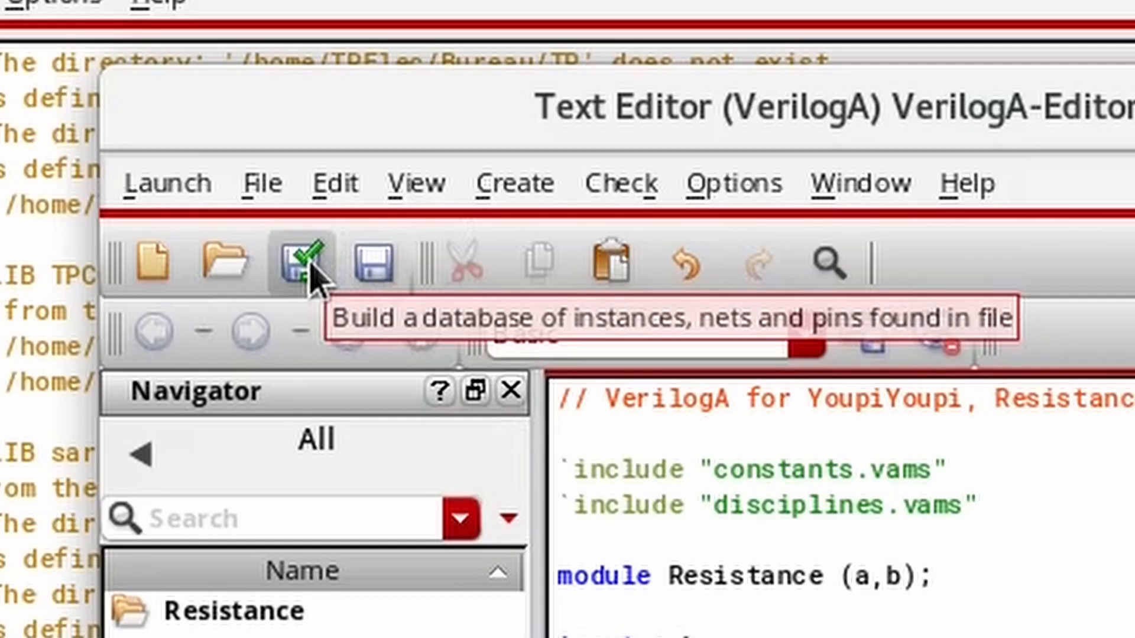
Build the Verilog-A database and generate a symbol with pin a on the left and pin b on the right.
click(309, 265)
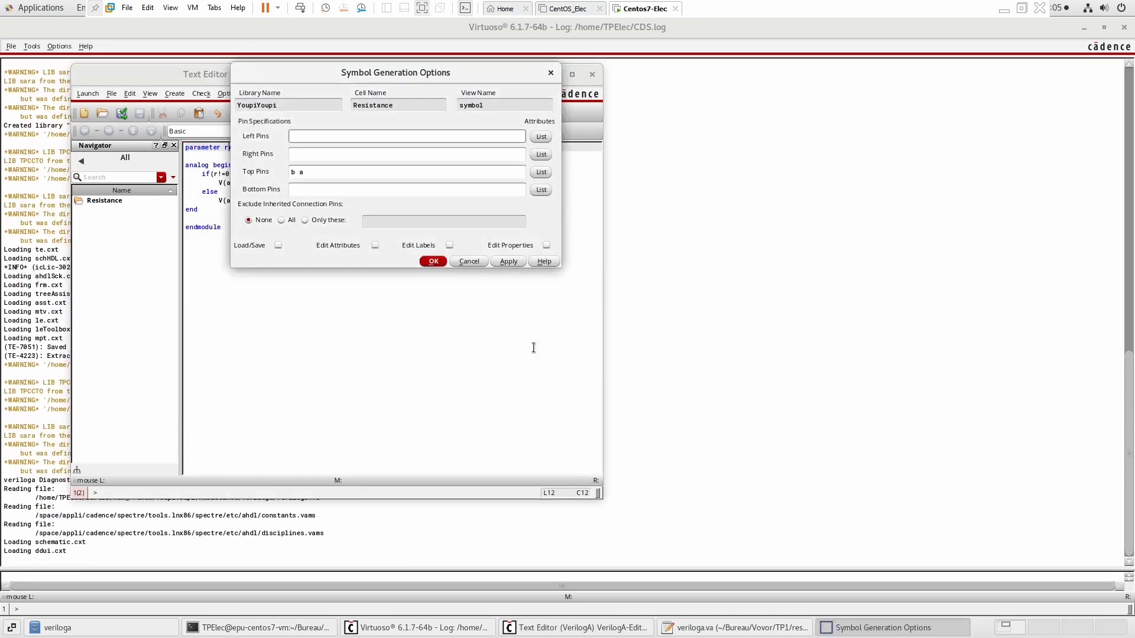
drag(384, 172, 170, 175)
key(BackSpace)
click(312, 139)
text(a)
click(332, 157)
text(b)
click(435, 261)
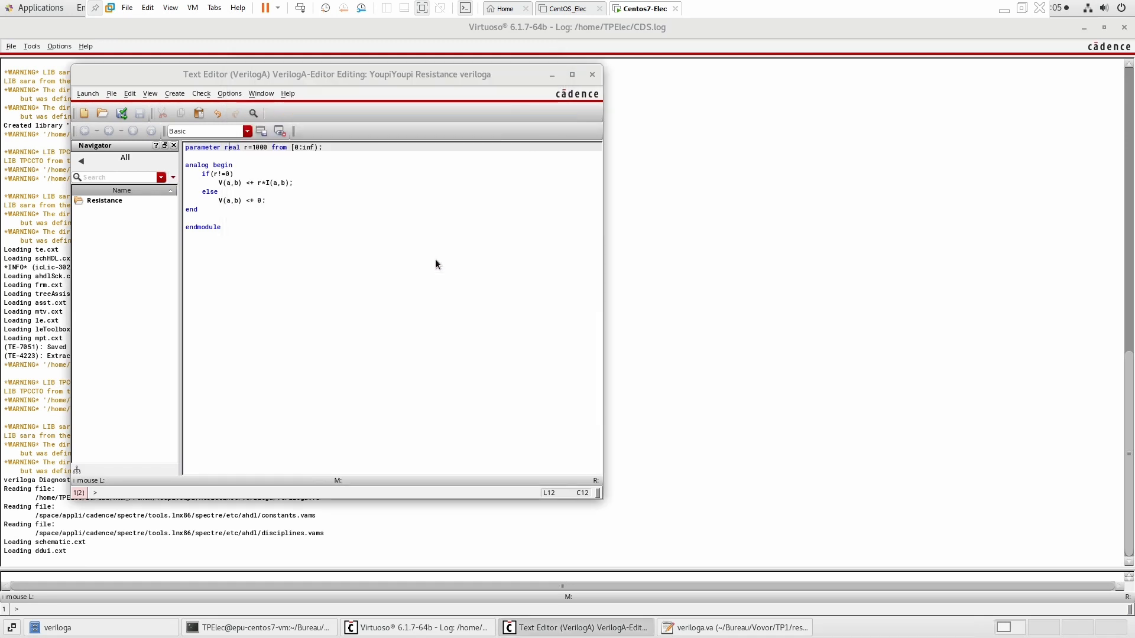
Delete the outline rectangle of the generated Resistance symbol.
click(567, 80)
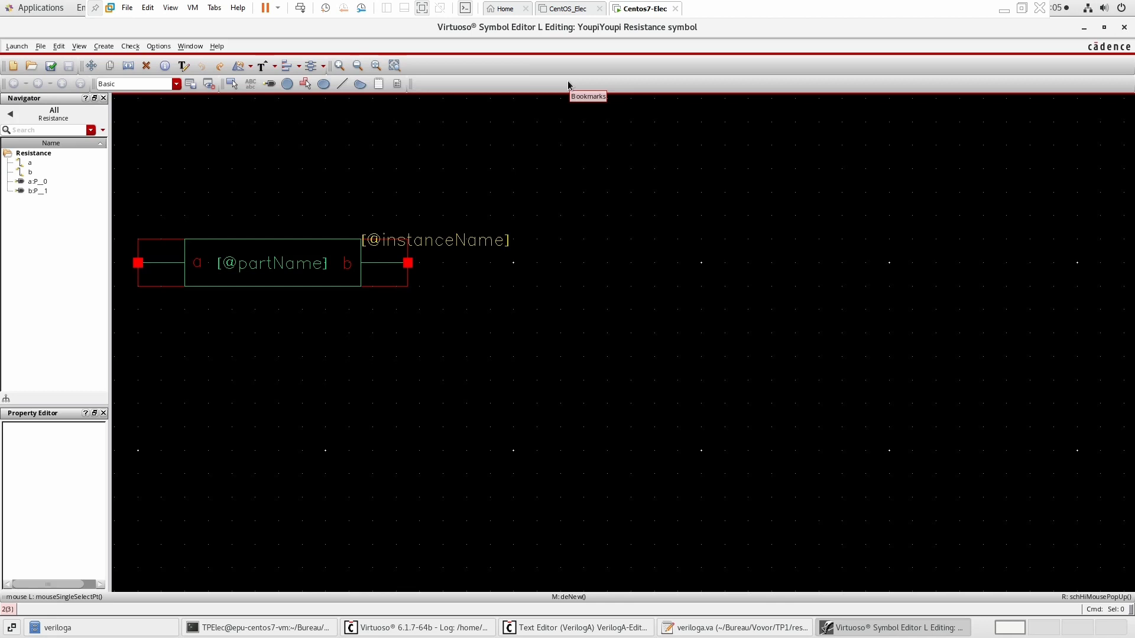
click(279, 241)
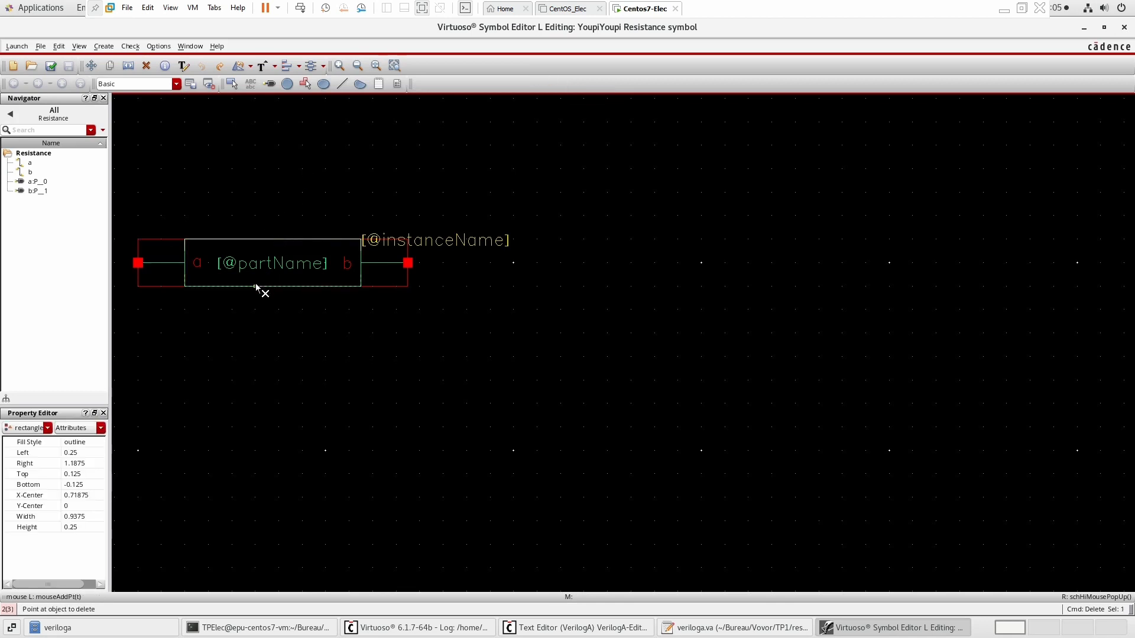
key(Delete)
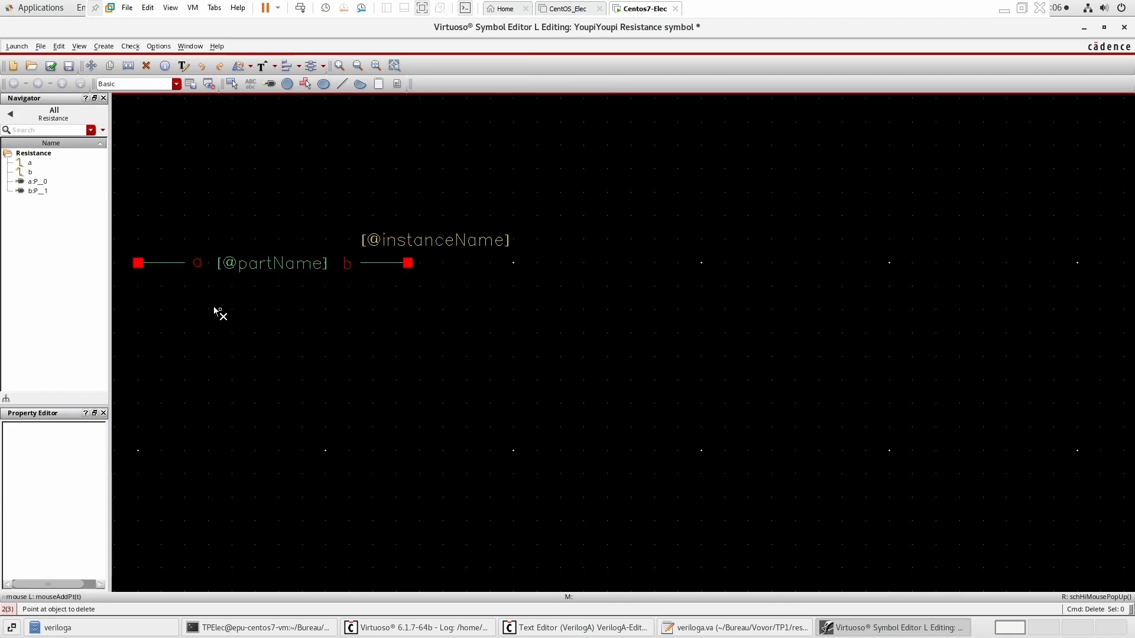
key(Escape)
click(410, 240)
key(Delete)
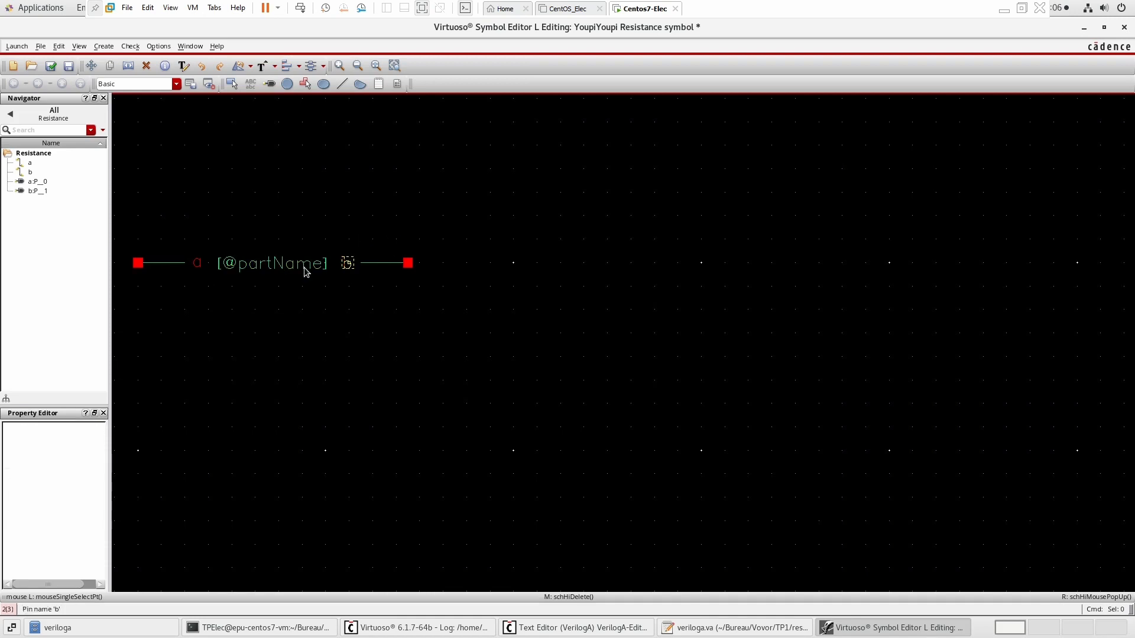
click(277, 263)
double_click(272, 261)
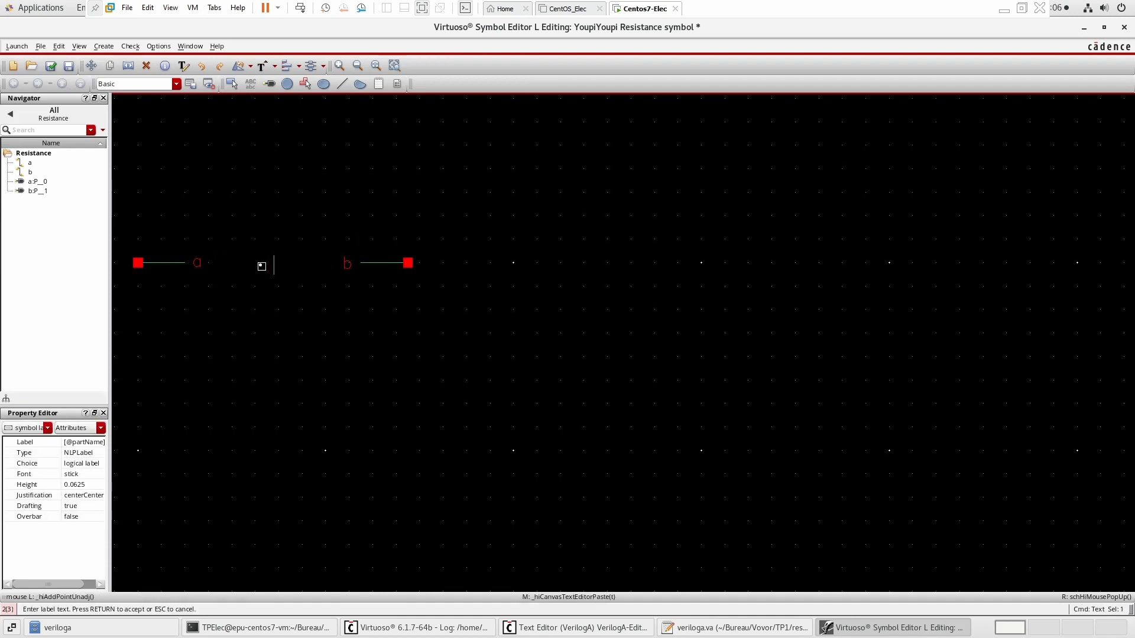
text(res)
key(Return)
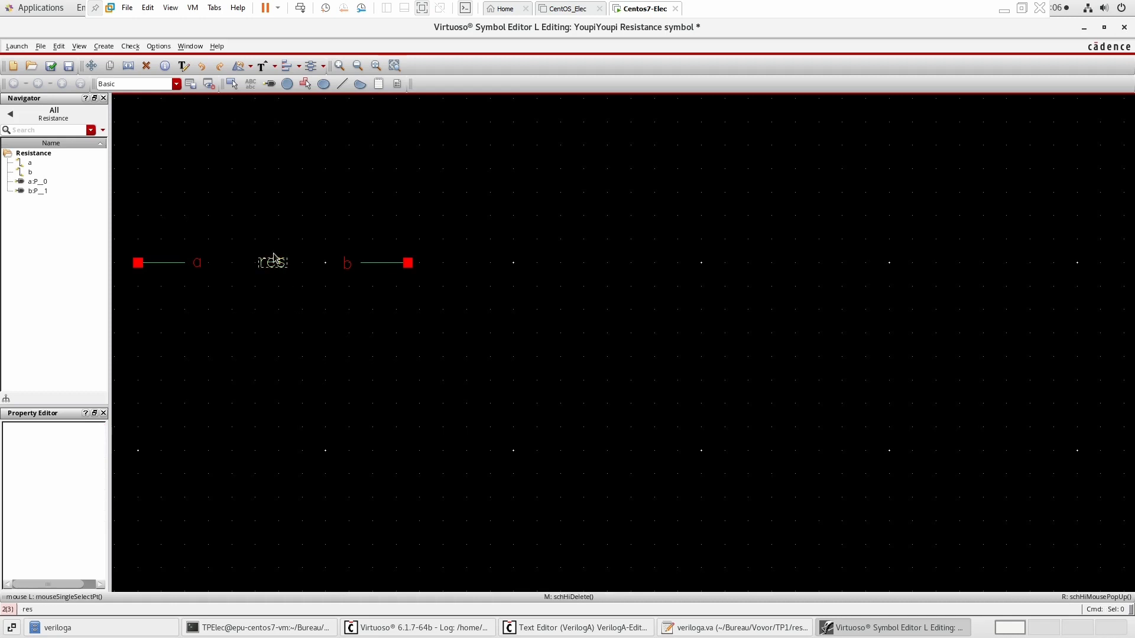
Move pins a and b closer together, with their labels below and the res label above.
drag(126, 241, 421, 297)
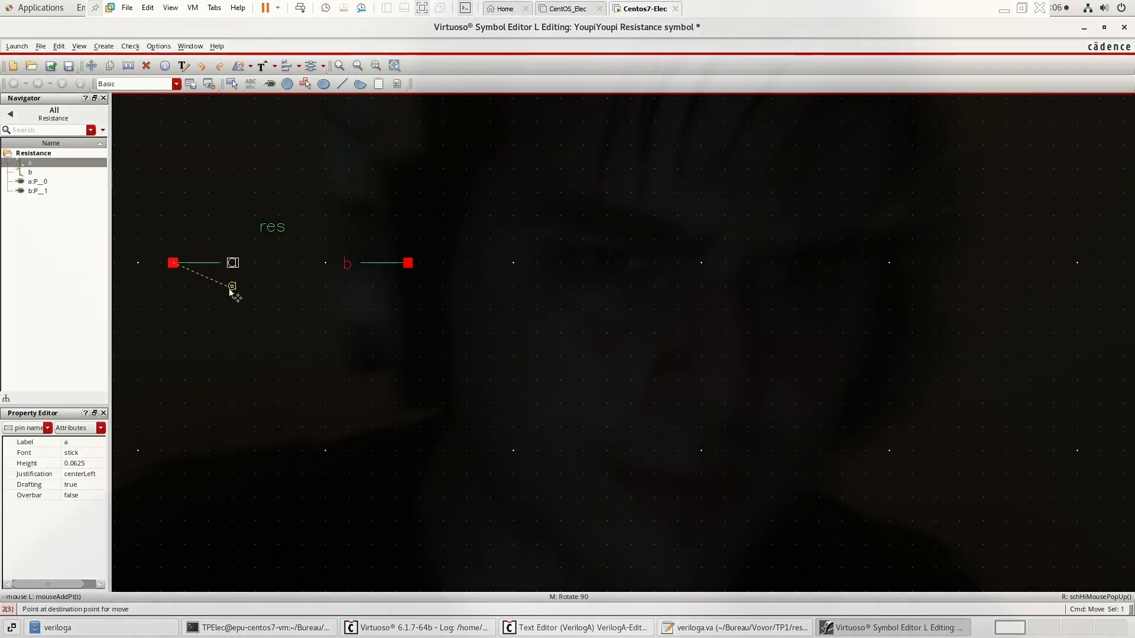
drag(230, 293, 230, 290)
drag(347, 264, 263, 287)
drag(384, 263, 326, 265)
drag(264, 286, 347, 287)
drag(233, 287, 174, 288)
drag(314, 264, 279, 266)
Delete the leftover lead lines between pins a and b.
click(278, 264)
key(Delete)
click(210, 263)
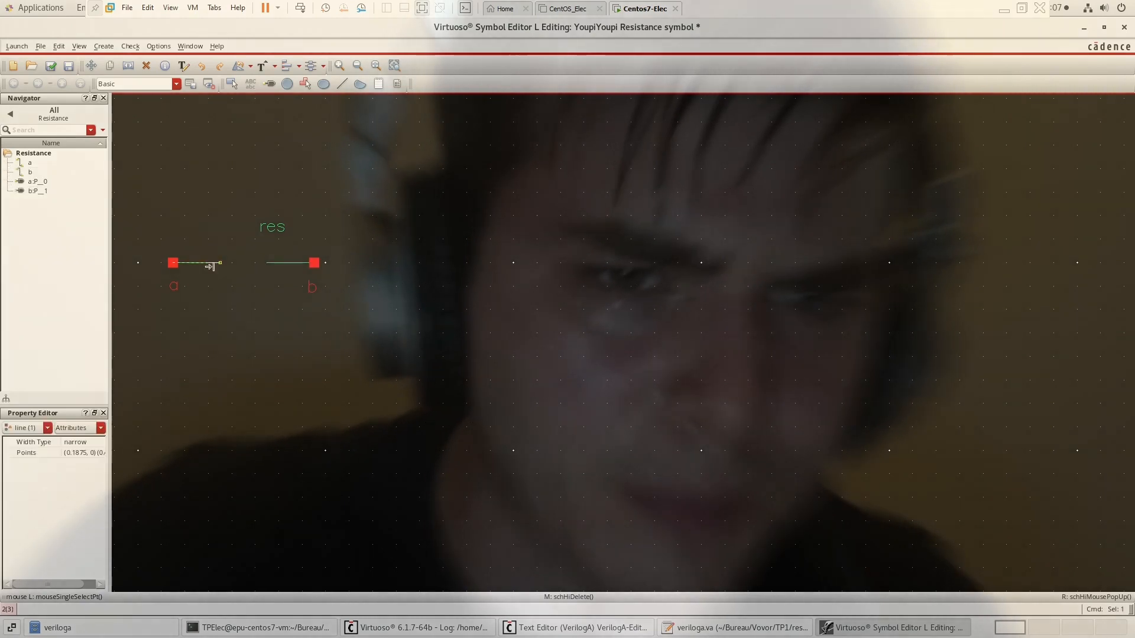
key(Delete)
Draw a zigzag resistor line from pin a to pin b, then check and save the symbol.
click(342, 84)
click(173, 262)
click(196, 262)
click(208, 239)
click(255, 239)
click(267, 262)
click(278, 240)
click(291, 263)
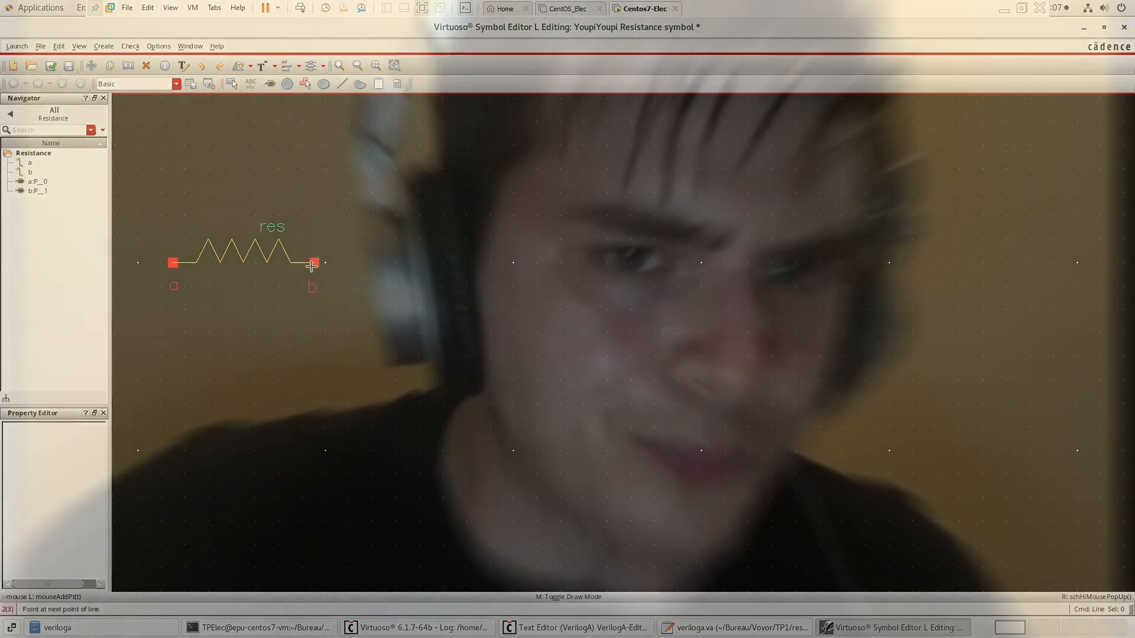
double_click(314, 262)
click(52, 66)
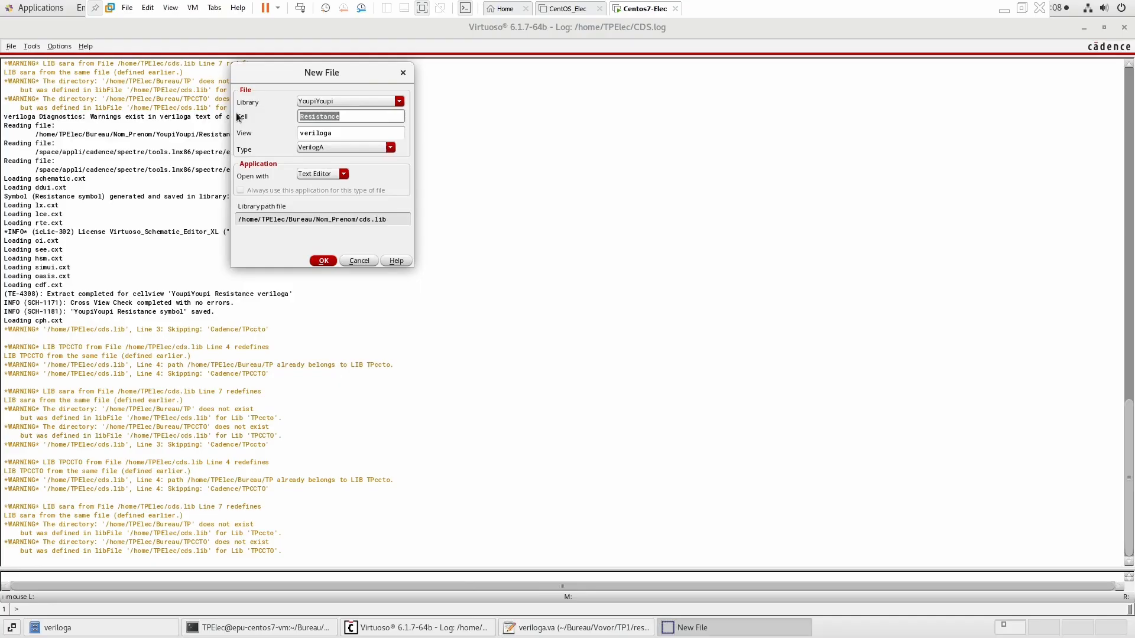
Create a new VerilogA cell view named capacite in the YoupiYoupi library.
key(BackSpace)
text(capa)
text(cite)
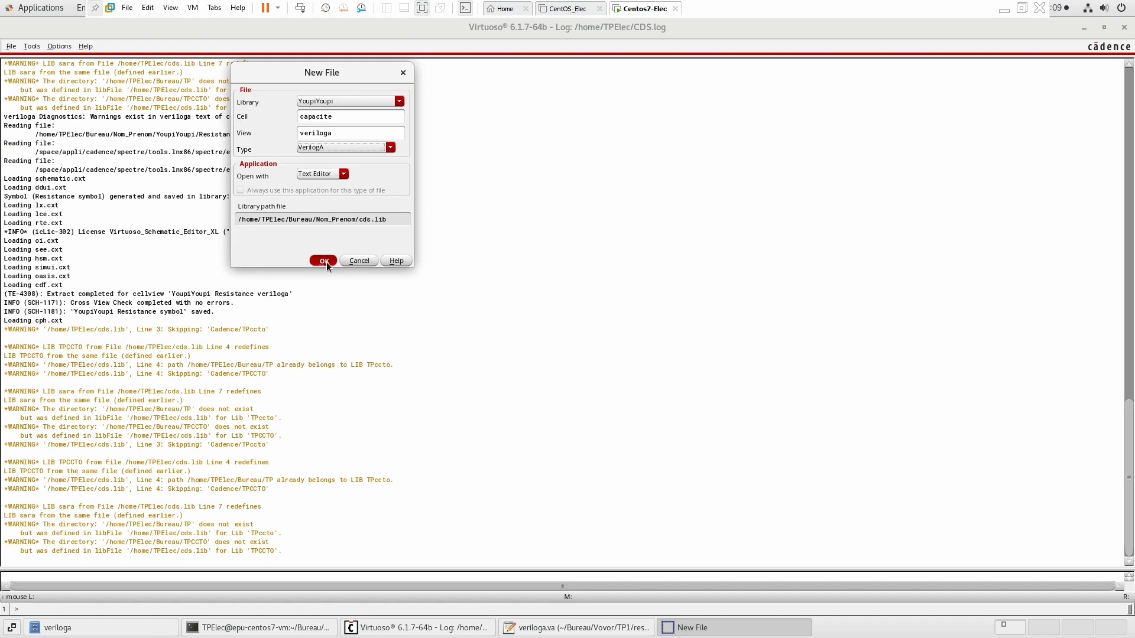
click(325, 261)
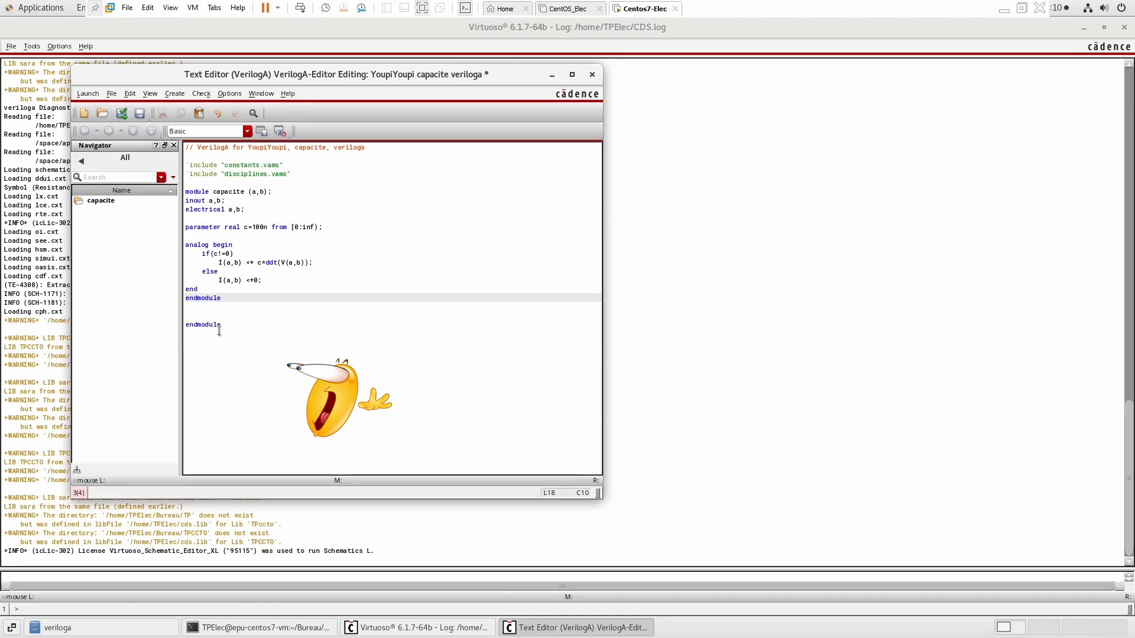
Delete the duplicate trailing endmodule line from the capacite code.
click(227, 332)
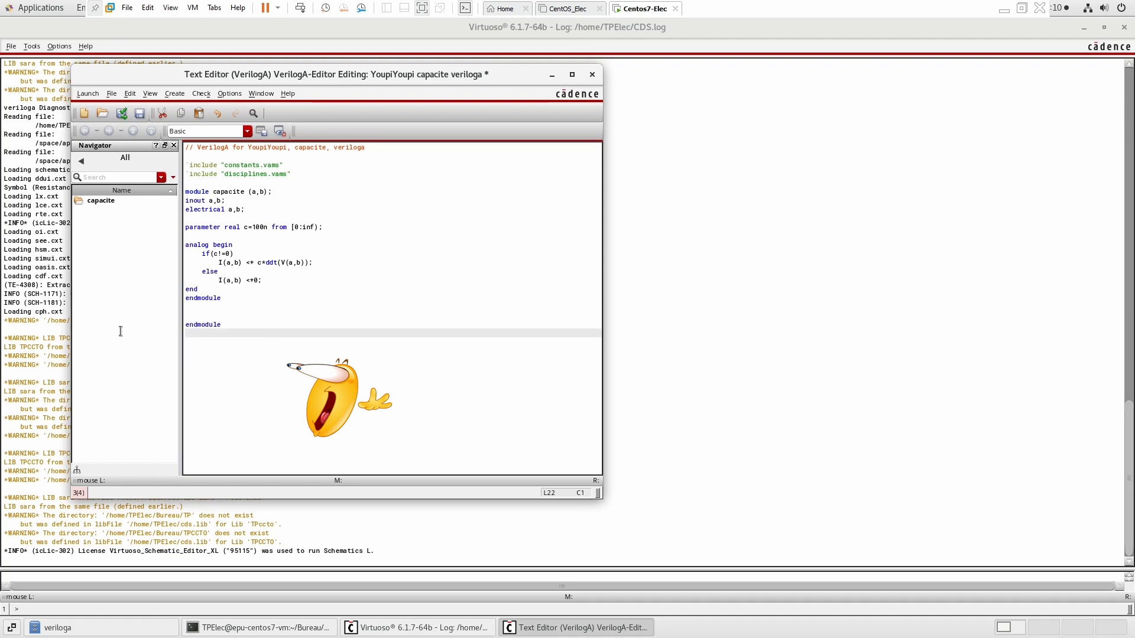
key(shift+Up)
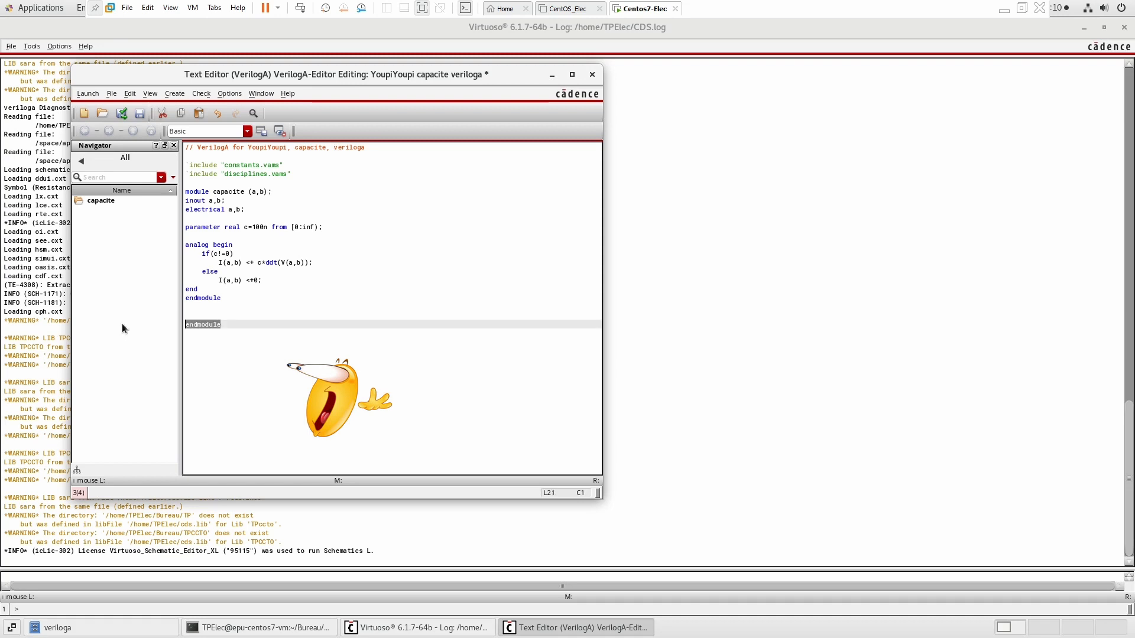
key(Delete)
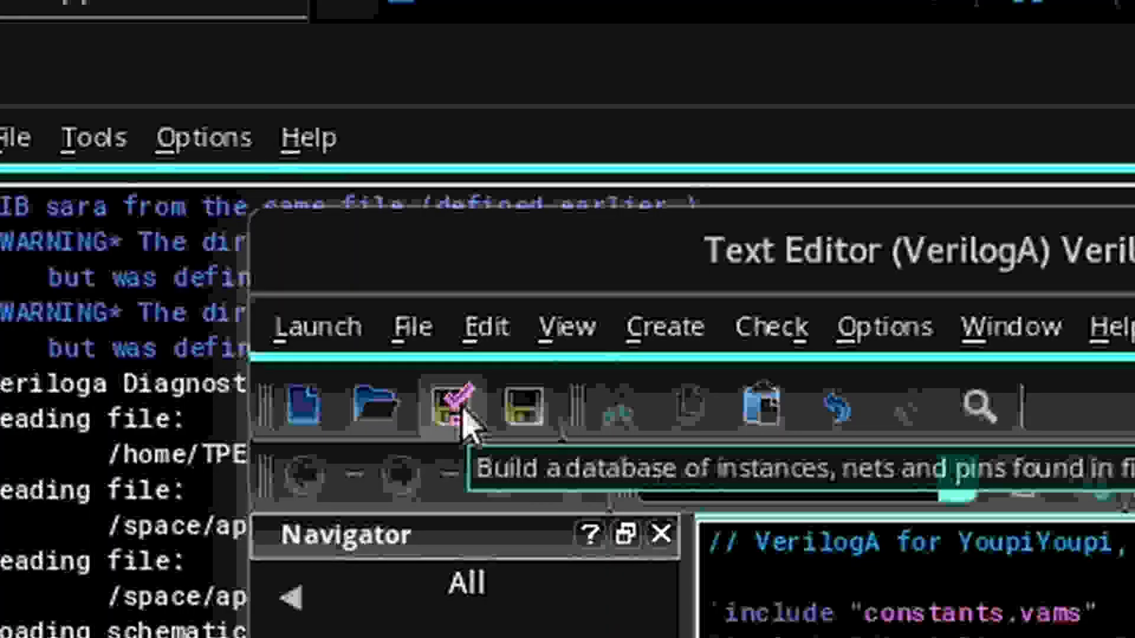
Generate the capacite symbol with pin a on the left and pin b on the right.
click(463, 414)
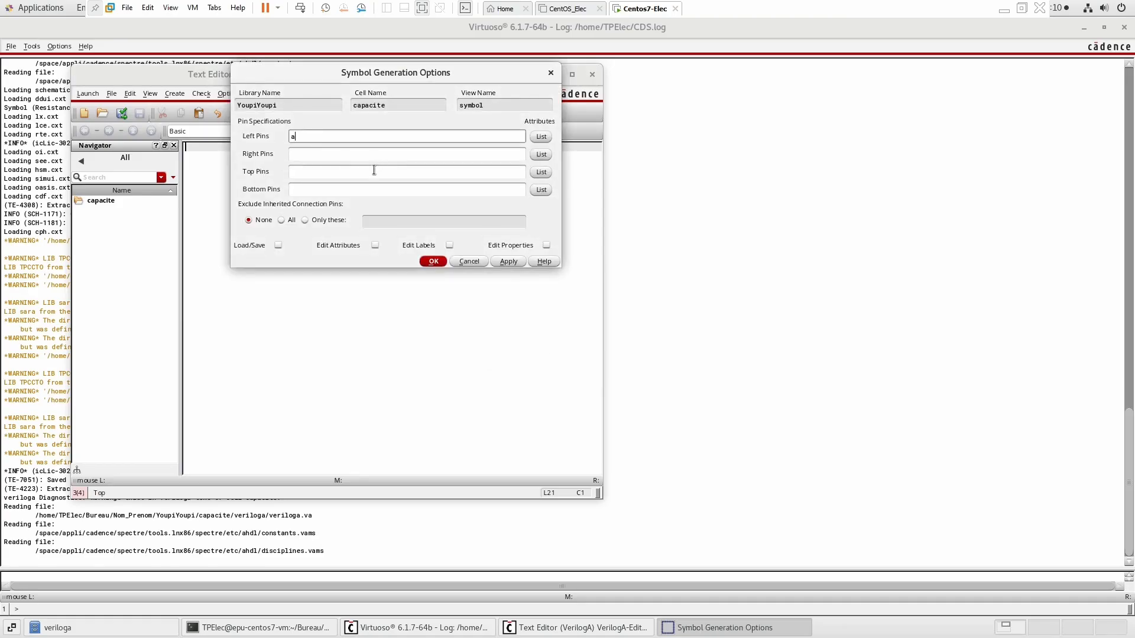
click(356, 158)
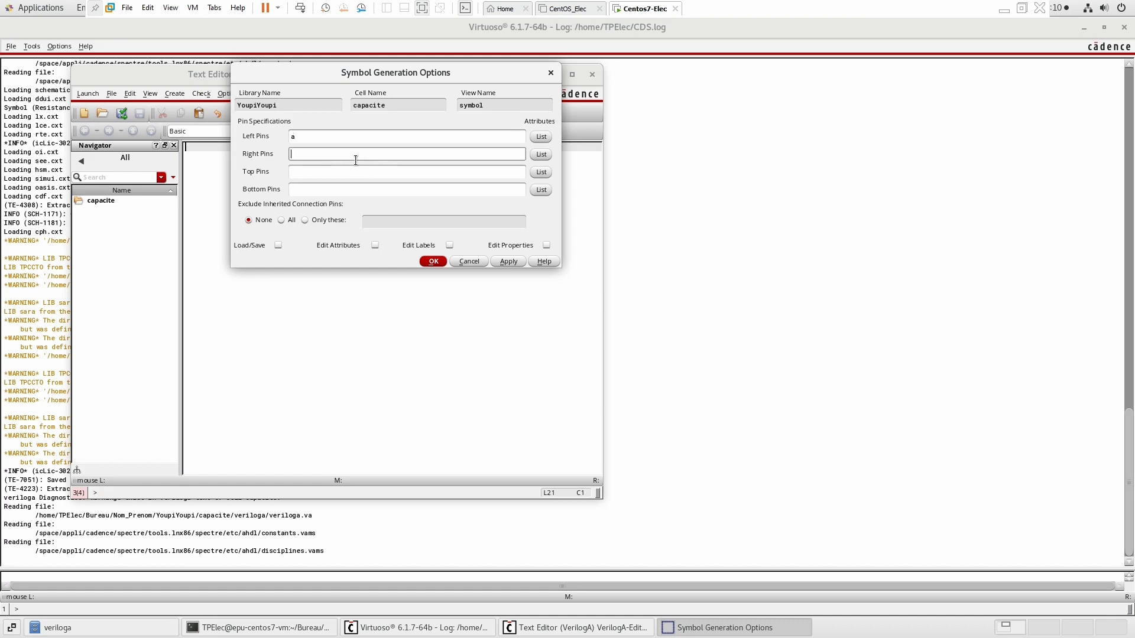
text(b)
click(434, 262)
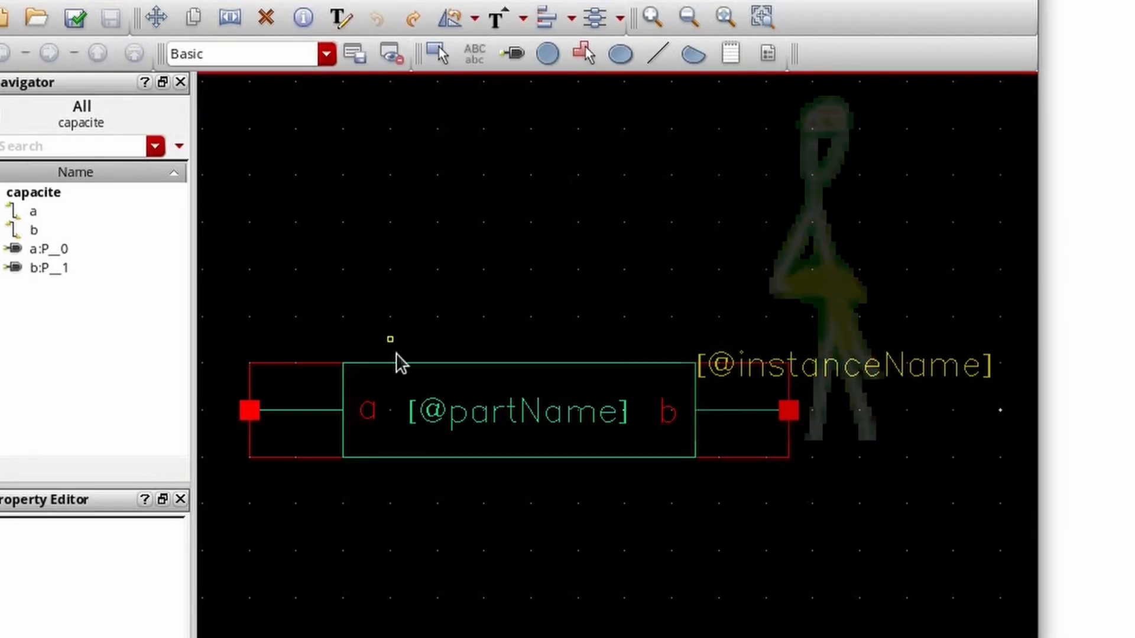
Delete the symbol's rectangle body and replace the part name label with cap, moving it above the pins.
click(397, 362)
key(Delete)
double_click(538, 427)
text(cap)
key(Return)
drag(521, 411, 543, 318)
Delete the stub lines attached to pins a and b.
click(335, 411)
key(Delete)
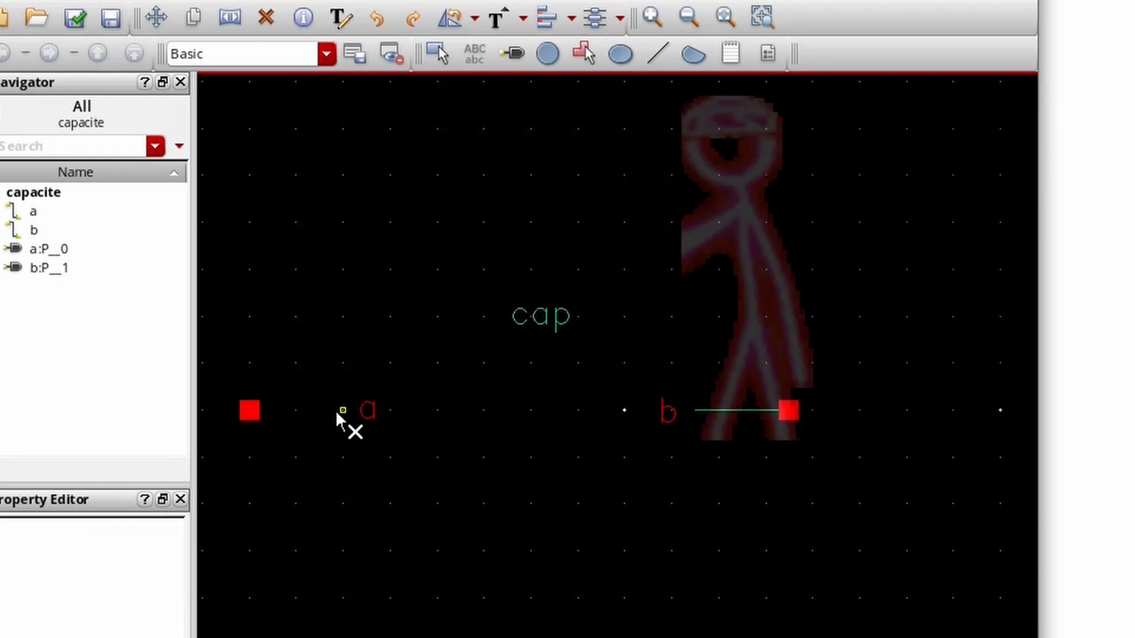
click(733, 410)
key(Escape)
Move pin b closer to pin a and place the a and b pin labels above their pins.
drag(370, 409, 346, 316)
drag(671, 412, 632, 319)
drag(785, 408, 496, 407)
click(338, 328)
click(122, 23)
drag(341, 320, 442, 345)
drag(442, 346, 254, 346)
drag(339, 321, 480, 346)
drag(511, 406, 441, 404)
Draw the capacitor shape: a lead from each pin to two parallel vertical plates, and center the cap label above them.
click(657, 54)
click(253, 412)
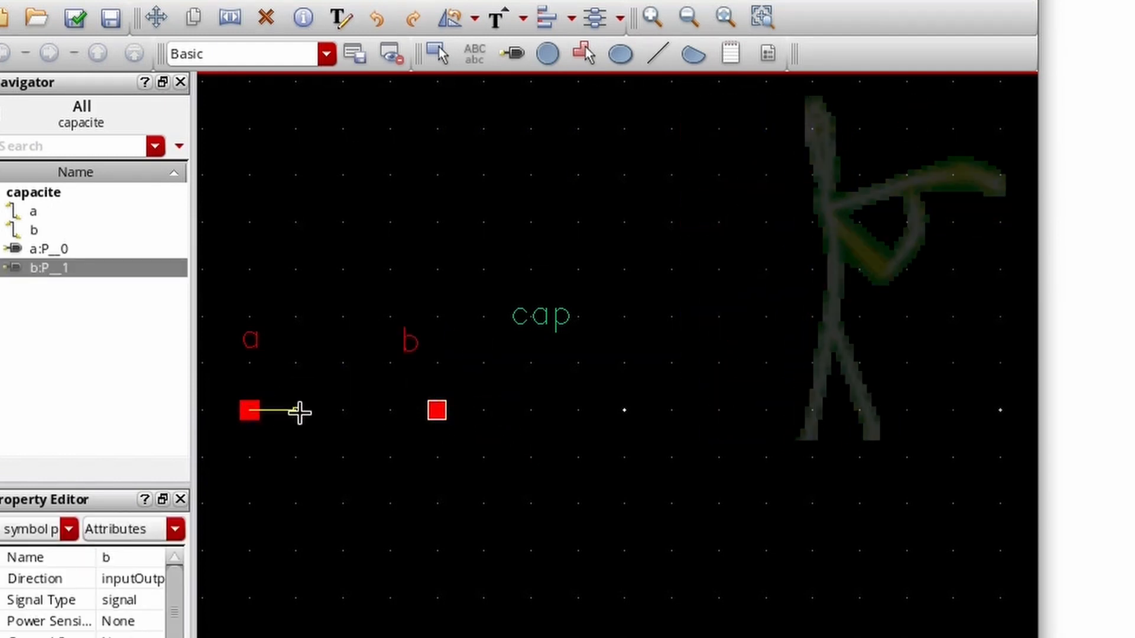
click(319, 414)
click(320, 388)
double_click(320, 430)
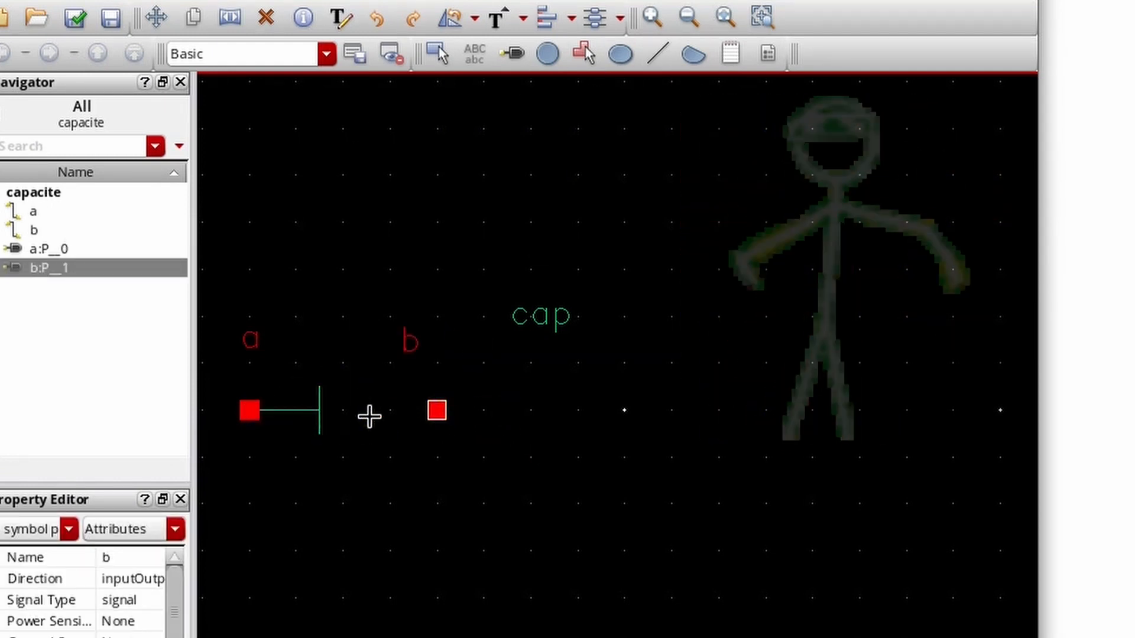
click(367, 389)
double_click(437, 412)
click(367, 410)
double_click(367, 424)
key(Escape)
drag(548, 316, 358, 315)
key(ctrl+a)
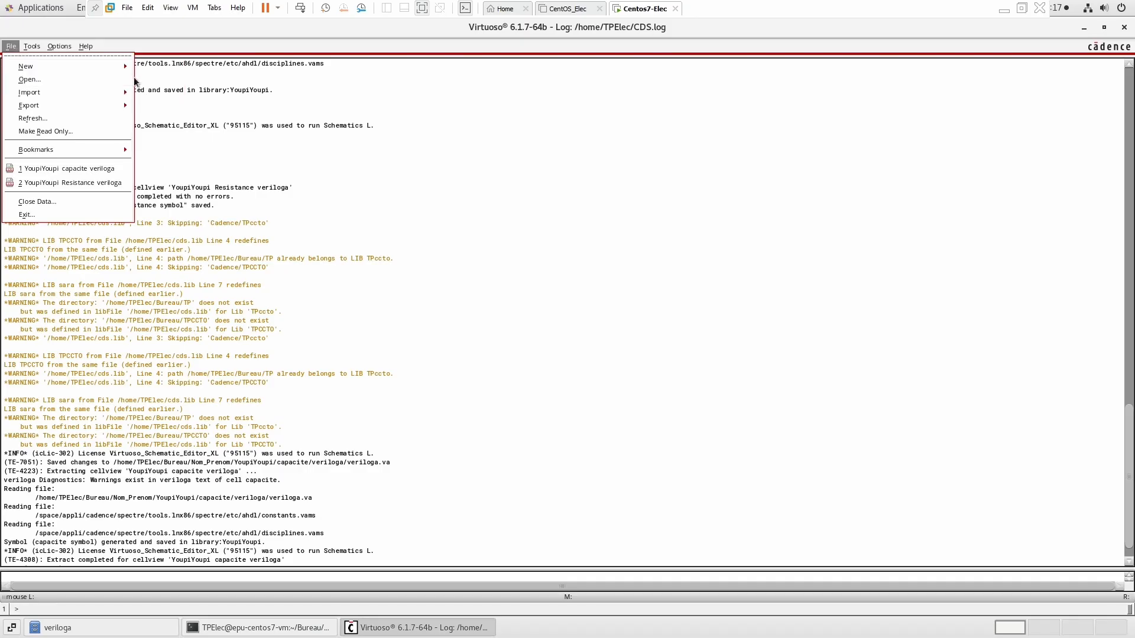
Create a new schematic cellview named circuitRLC in the YoupiYoupi library.
mouse_move(88, 66)
click(155, 90)
click(355, 147)
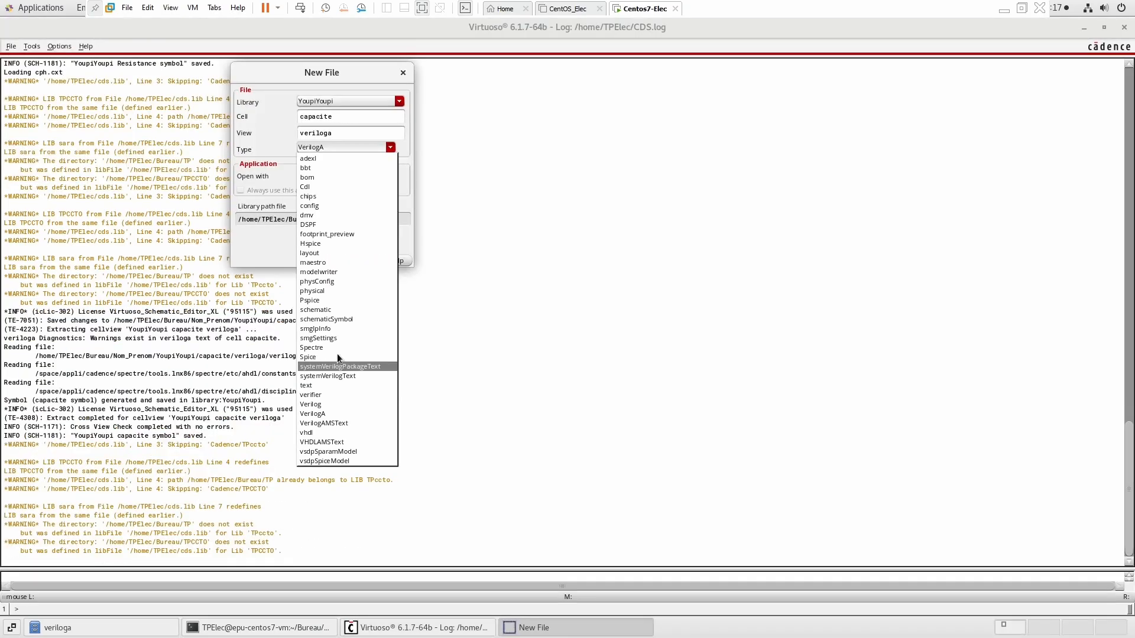
click(339, 310)
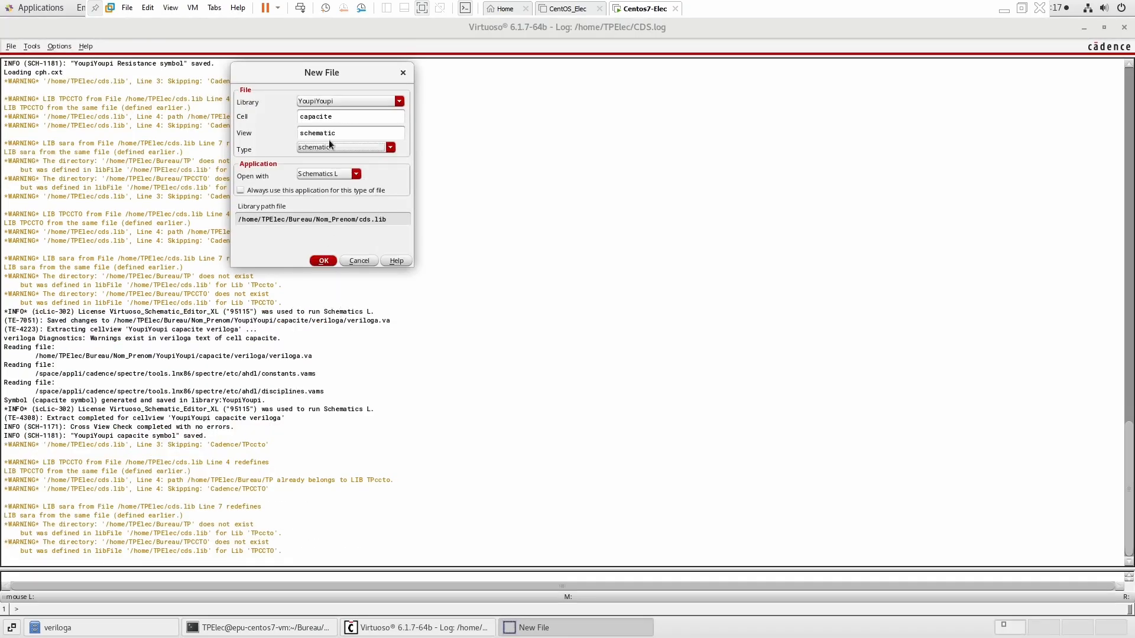
click(329, 260)
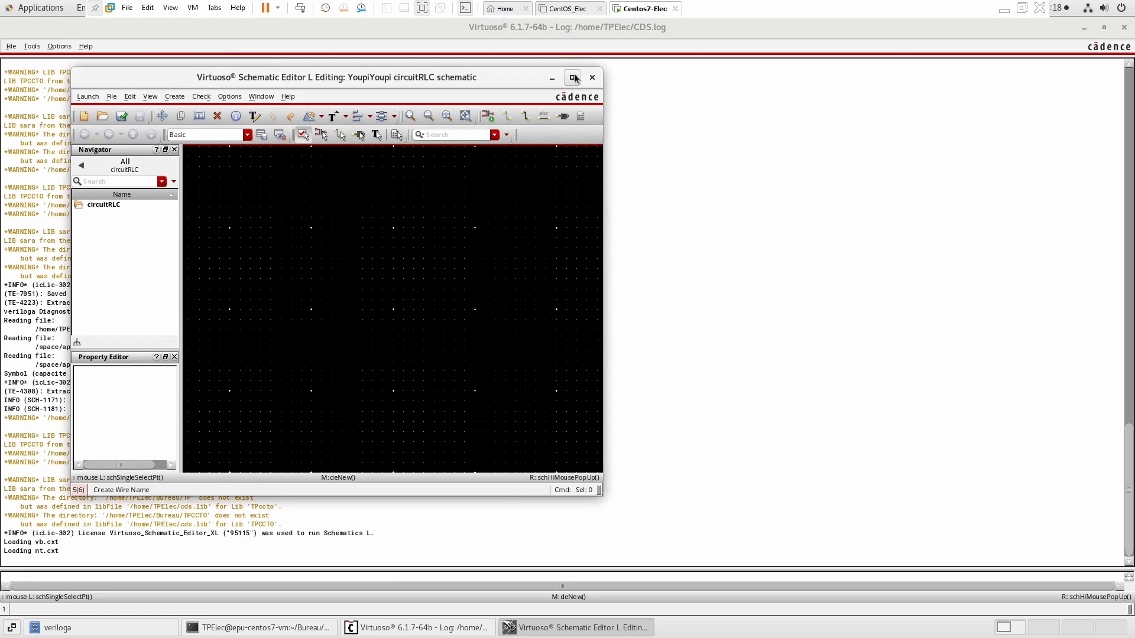
Place a gnd instance from analogLib in the circuitRLC schematic.
click(574, 78)
click(414, 65)
click(403, 96)
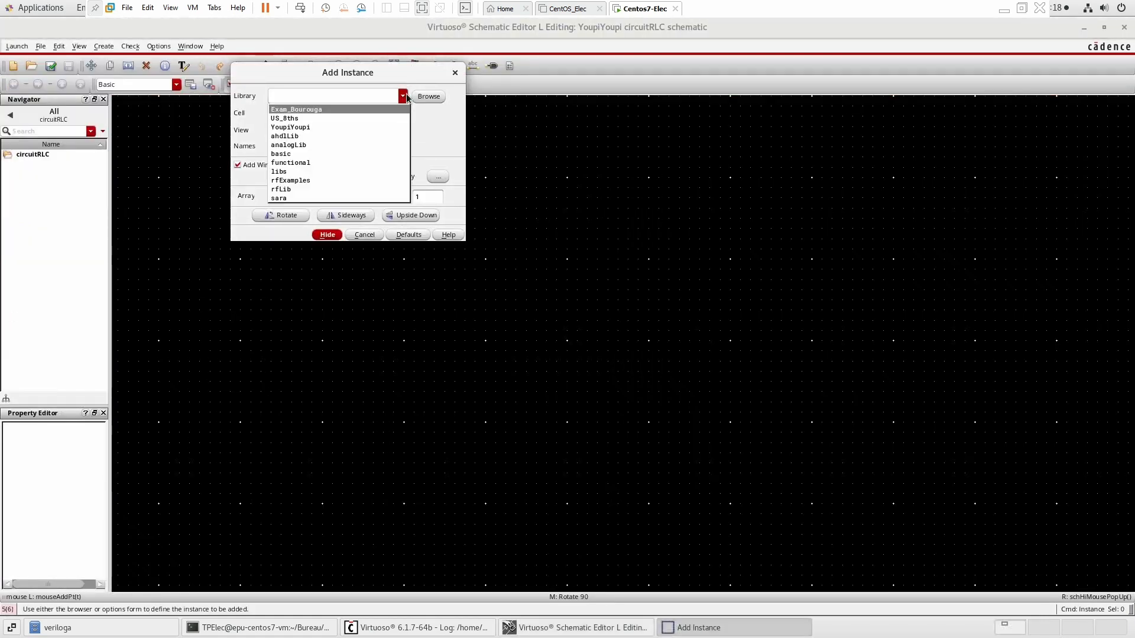
click(324, 145)
click(303, 114)
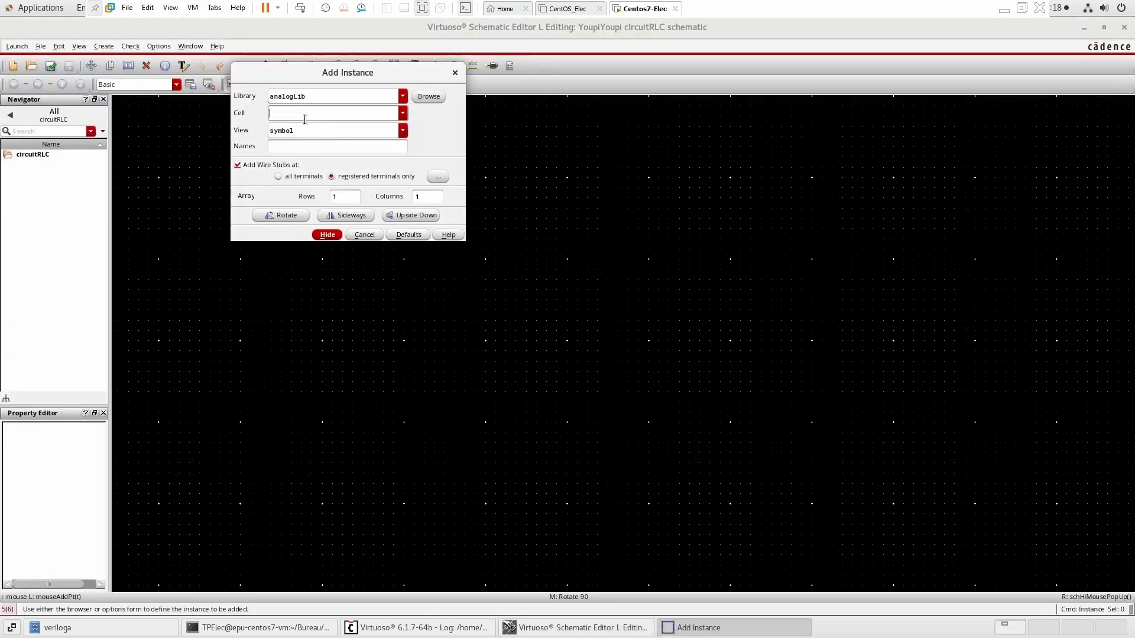
text(gnd)
click(322, 336)
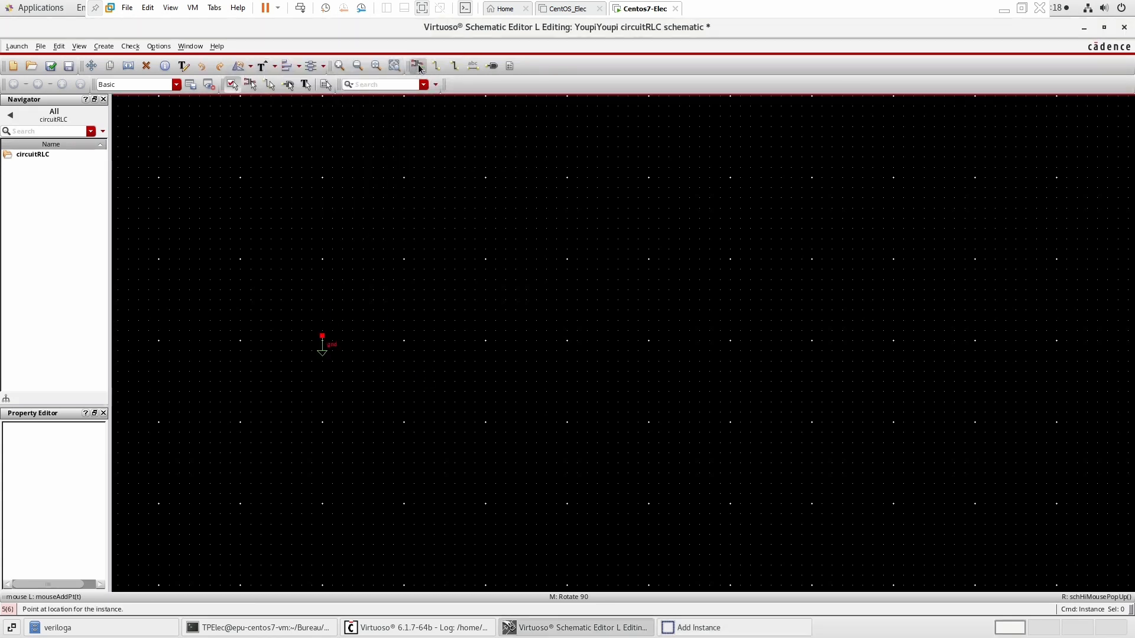
Place a second gnd instance from analogLib.
drag(356, 72, 839, 80)
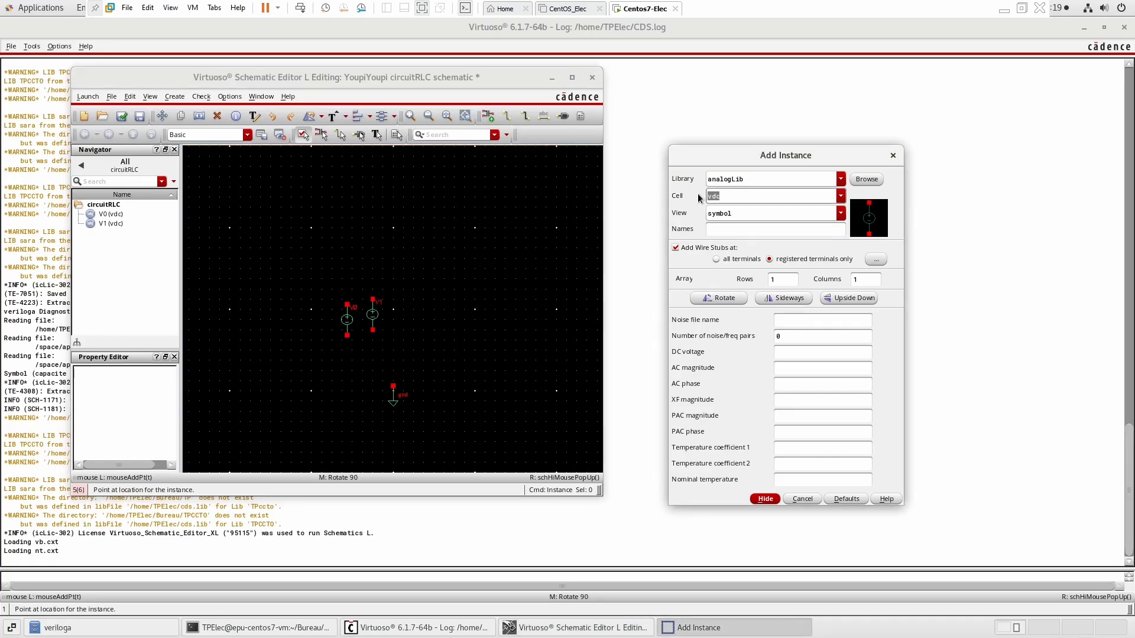
text(gnd)
click(460, 393)
key(Escape)
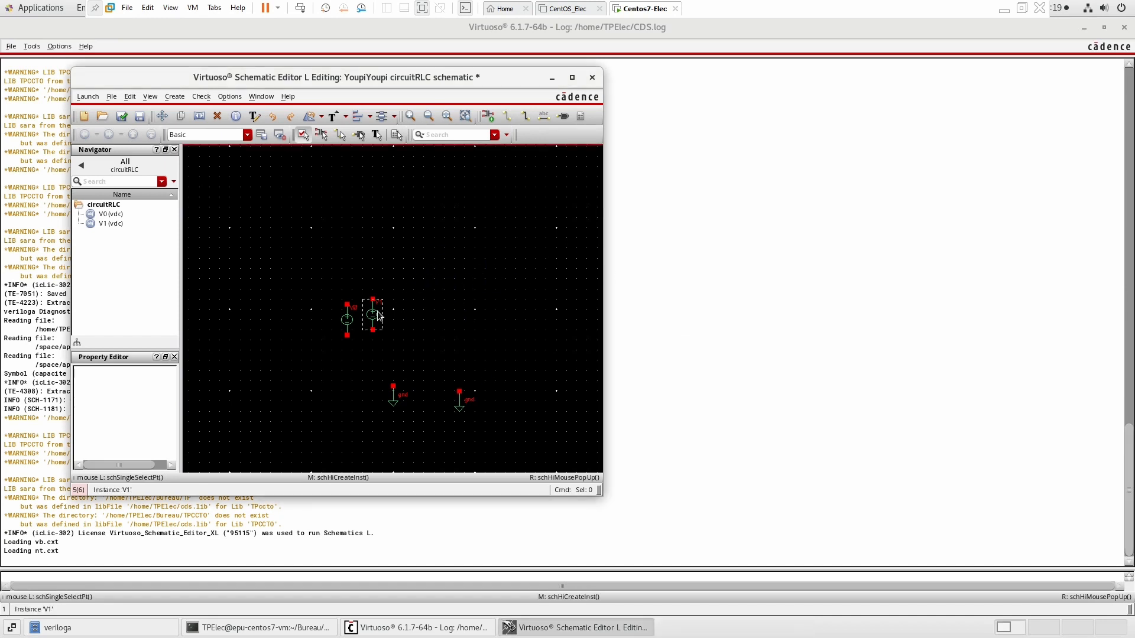
Delete the second vdc source and place an ind inductor from analogLib.
click(378, 315)
key(Delete)
key(i)
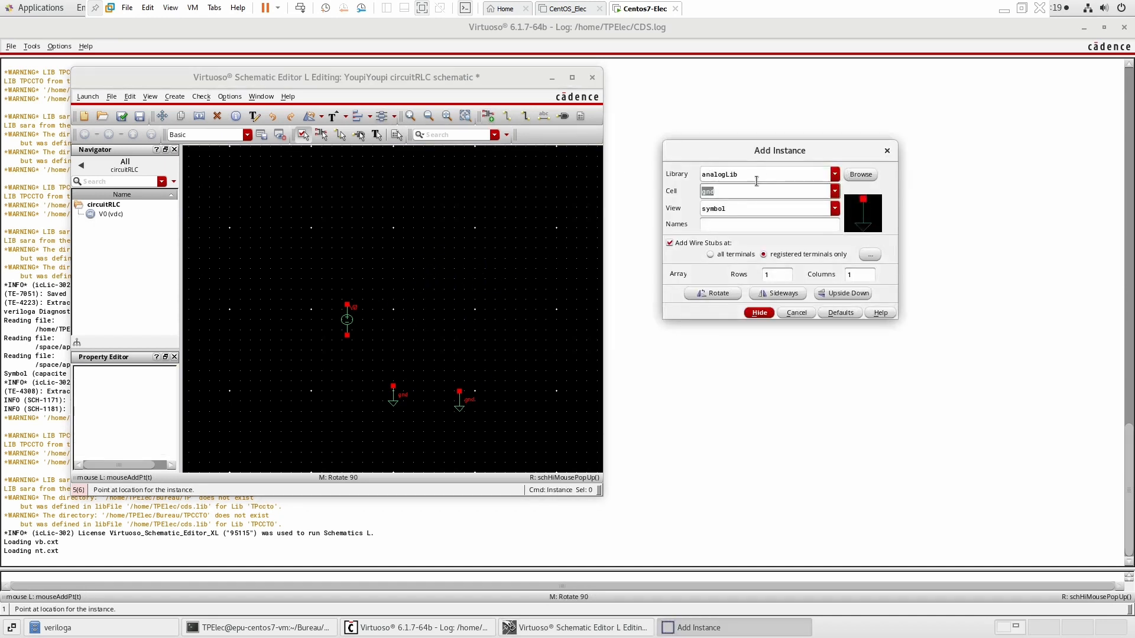
text(ind)
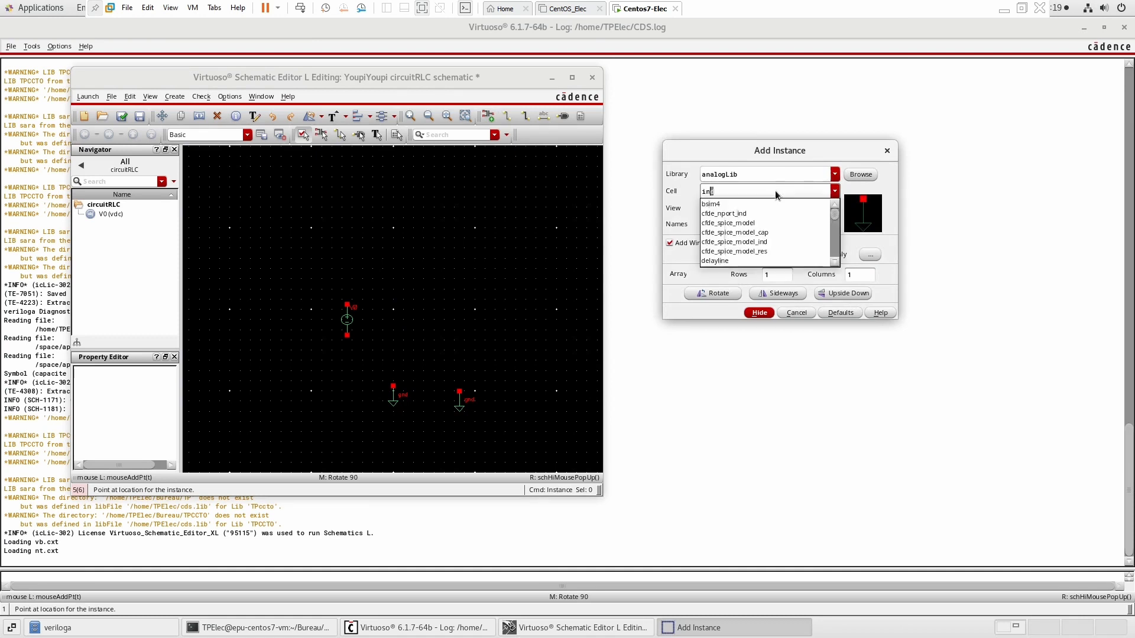
click(465, 275)
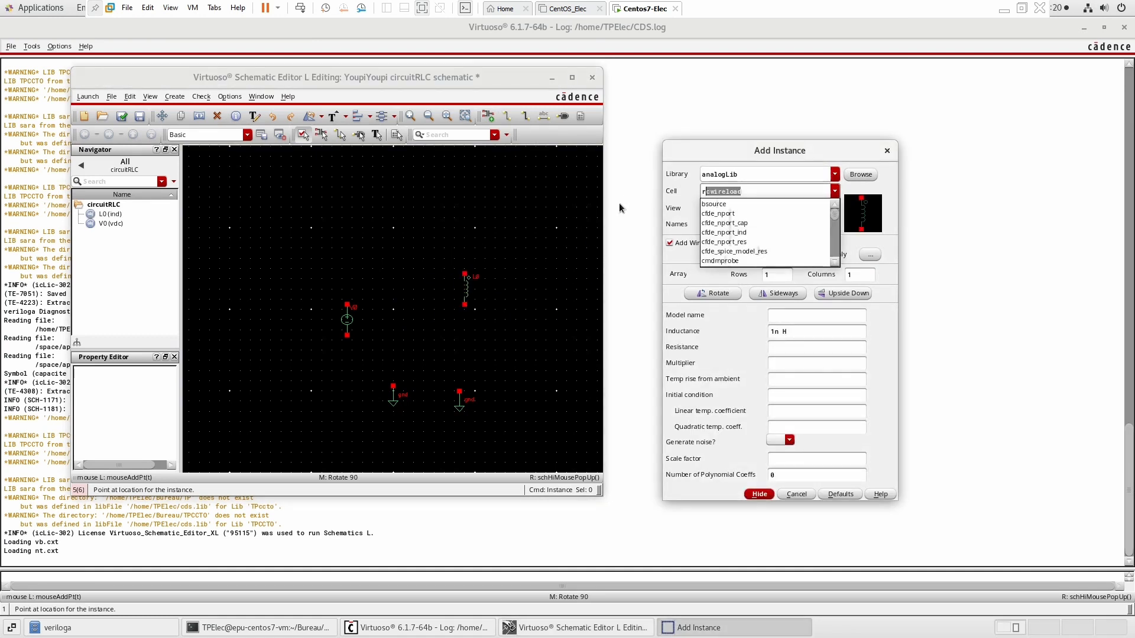
Place the Resistance and capacite cells from the YoupiYoupi library into the schematic.
click(835, 173)
click(726, 205)
click(835, 191)
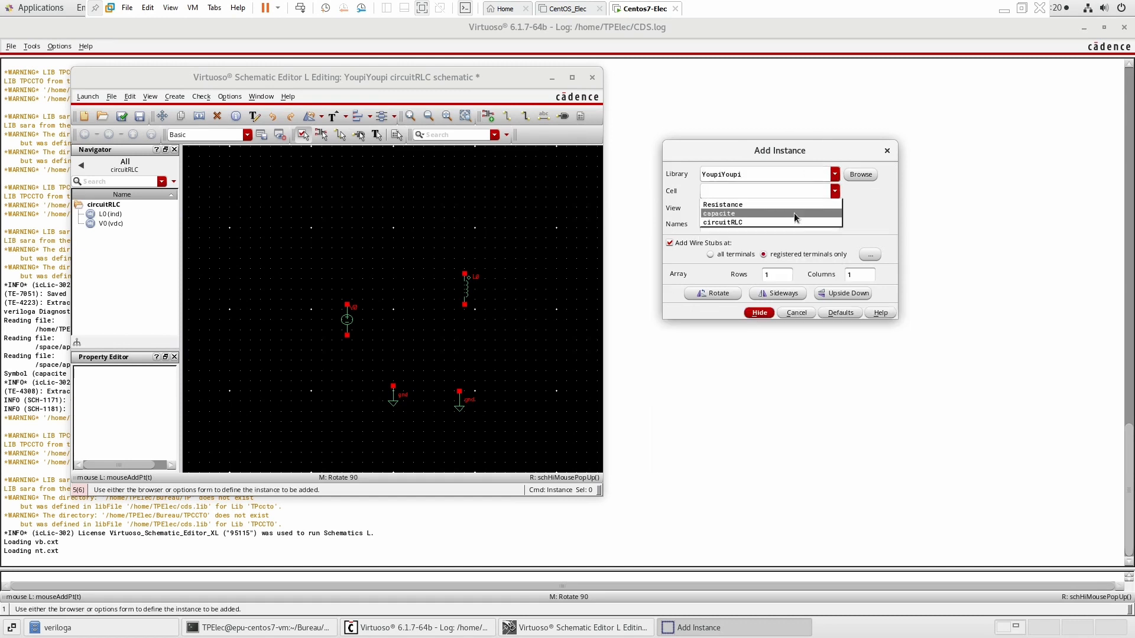
click(793, 204)
click(363, 213)
click(834, 209)
click(834, 191)
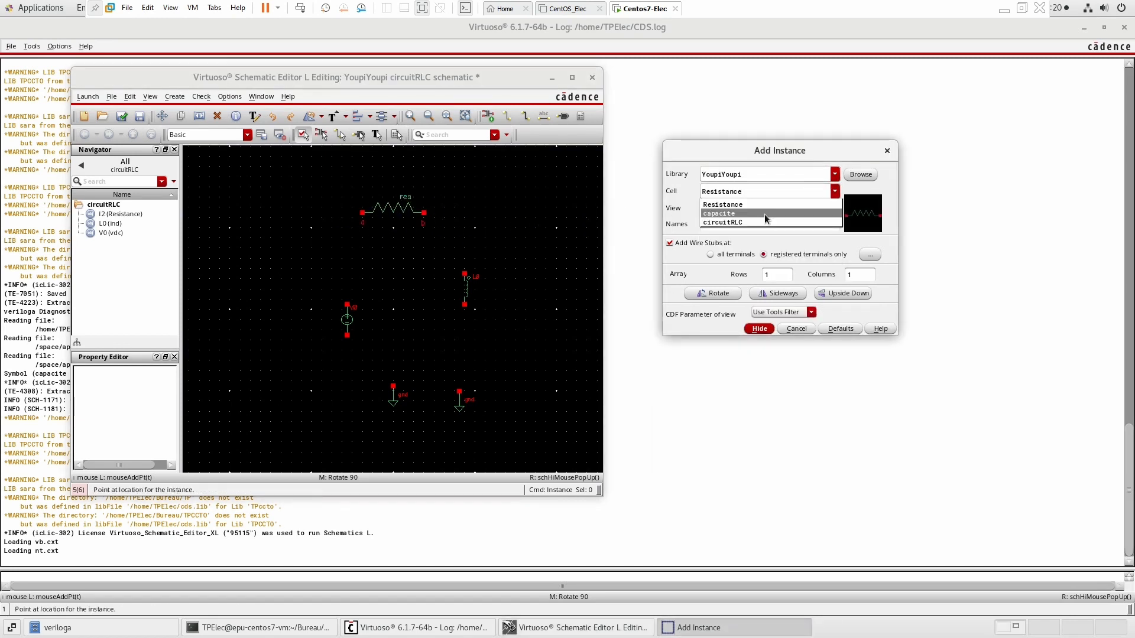
click(769, 213)
click(499, 210)
key(Escape)
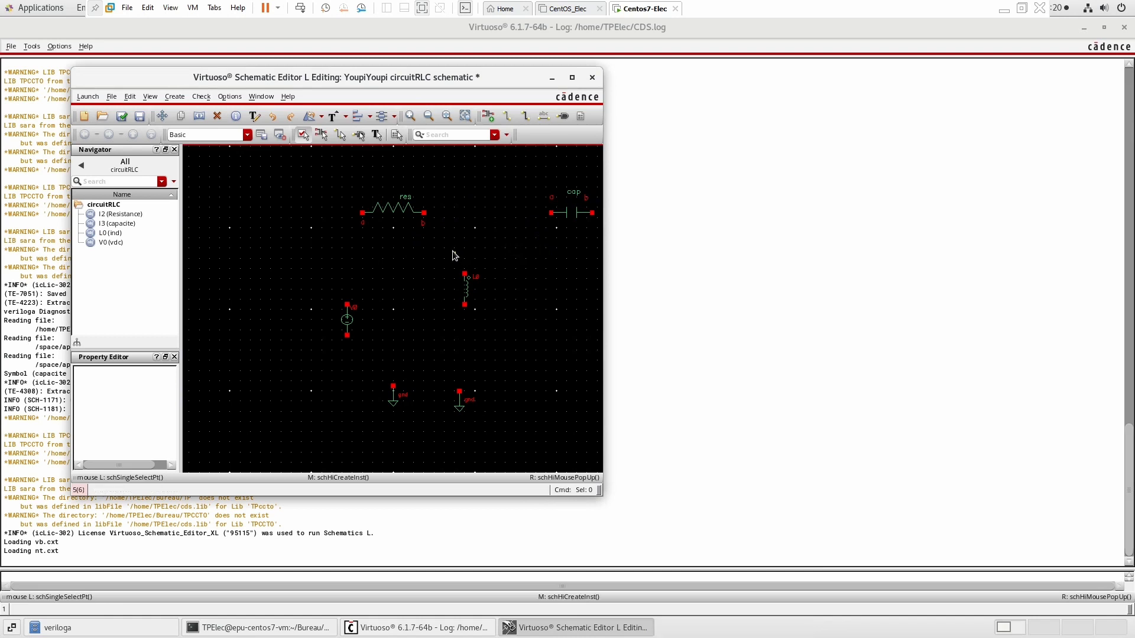
Rotate the inductor horizontally and arrange the source and ground symbols into a loop layout with the other parts.
click(466, 289)
right_click(467, 291)
click(529, 308)
drag(469, 284, 475, 213)
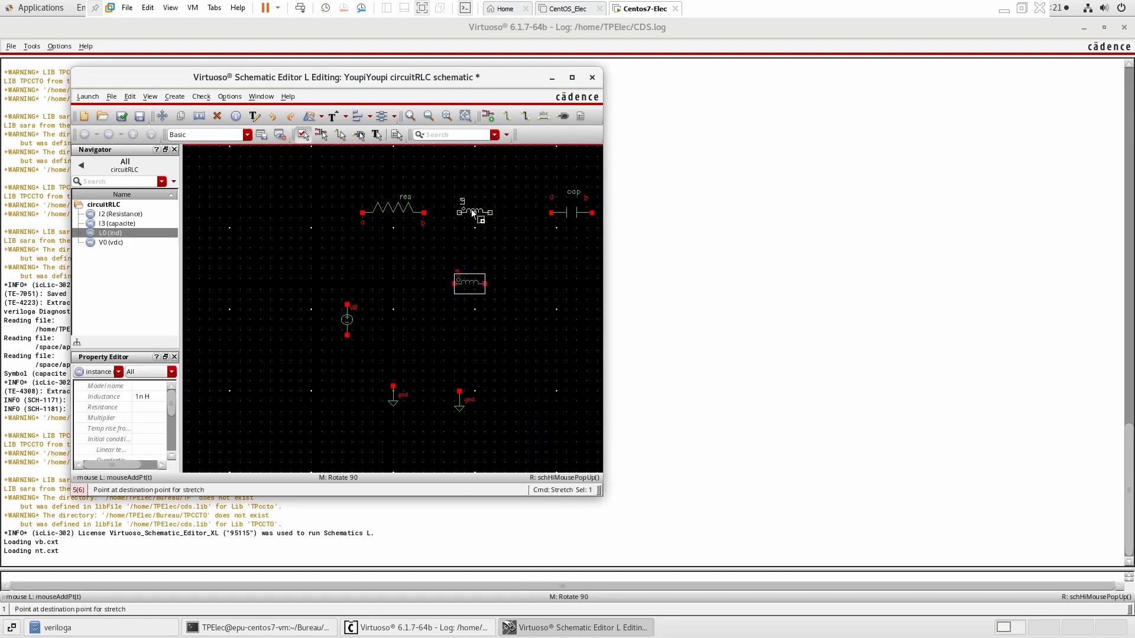
drag(347, 319, 362, 268)
drag(393, 396, 362, 319)
drag(465, 408, 582, 296)
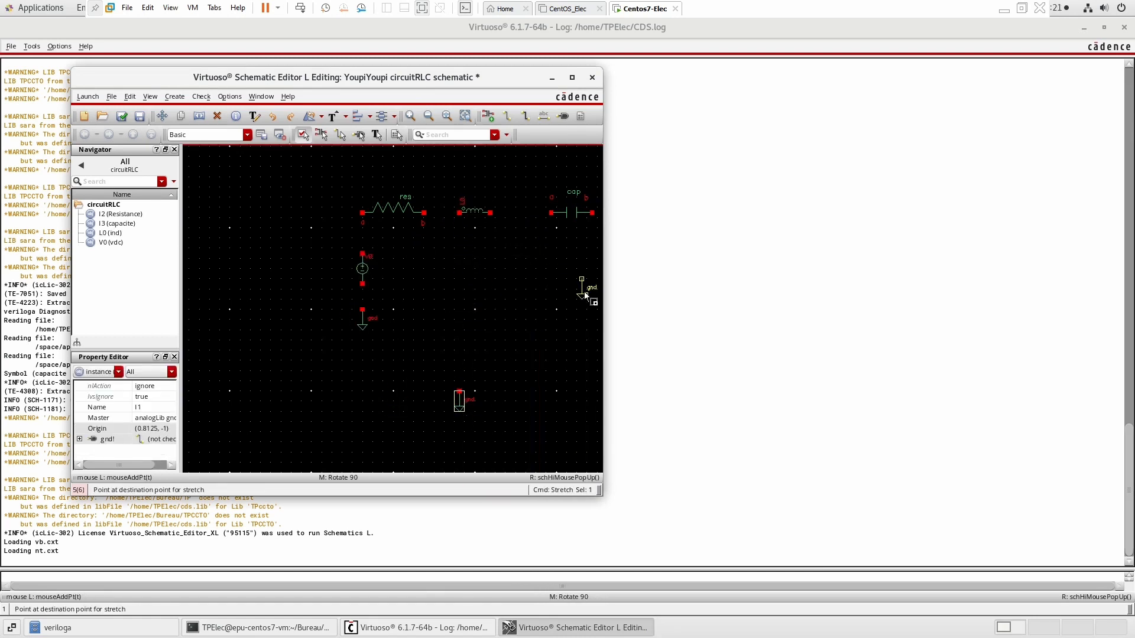
click(595, 297)
Wire the source, resistor, inductor, capacitor and grounds together in series.
key(w)
click(362, 309)
click(363, 284)
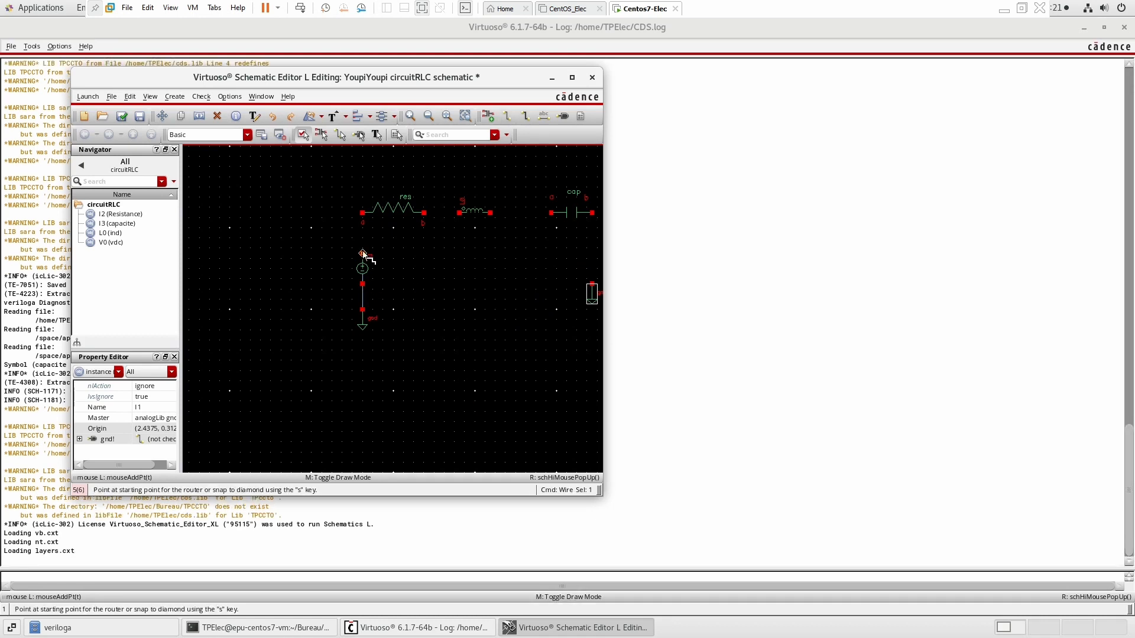
click(362, 253)
click(362, 213)
click(424, 212)
click(459, 212)
click(490, 213)
click(550, 212)
click(592, 213)
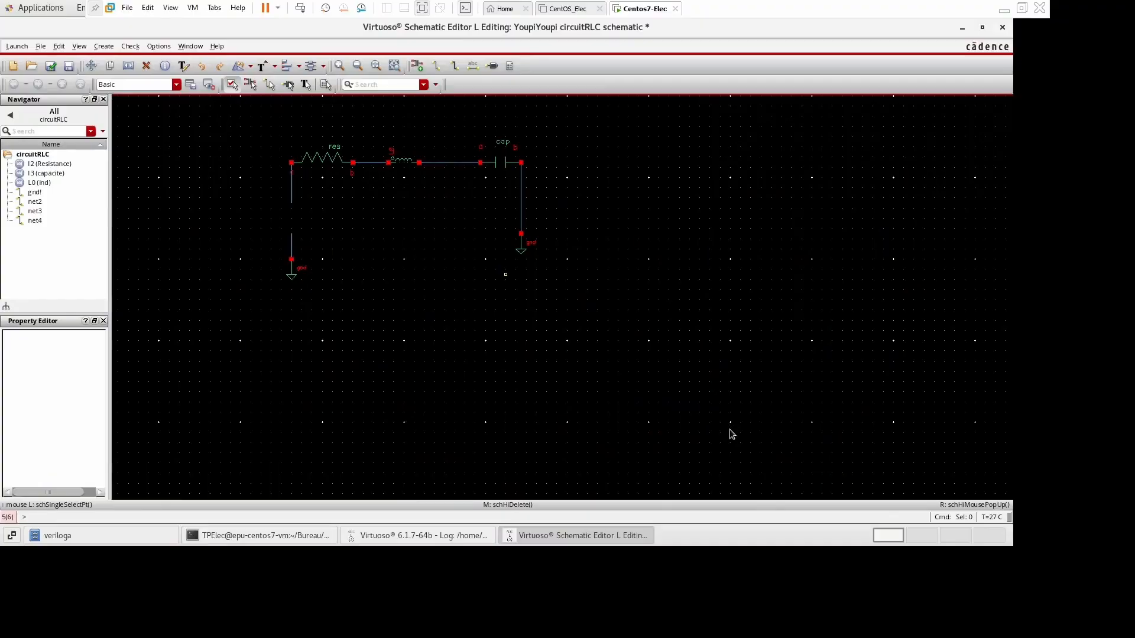
Place a vpulse source with 5 V and 0 V levels, 10 ms period, 2 ns edges and 5 ms pulse width.
click(416, 65)
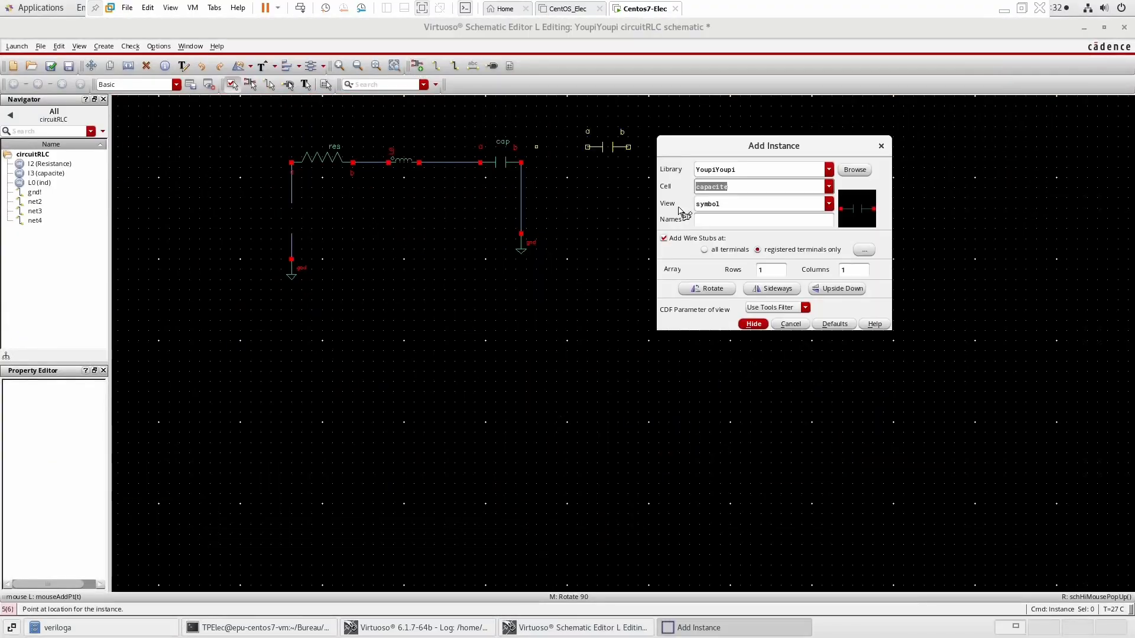
text(vpulse)
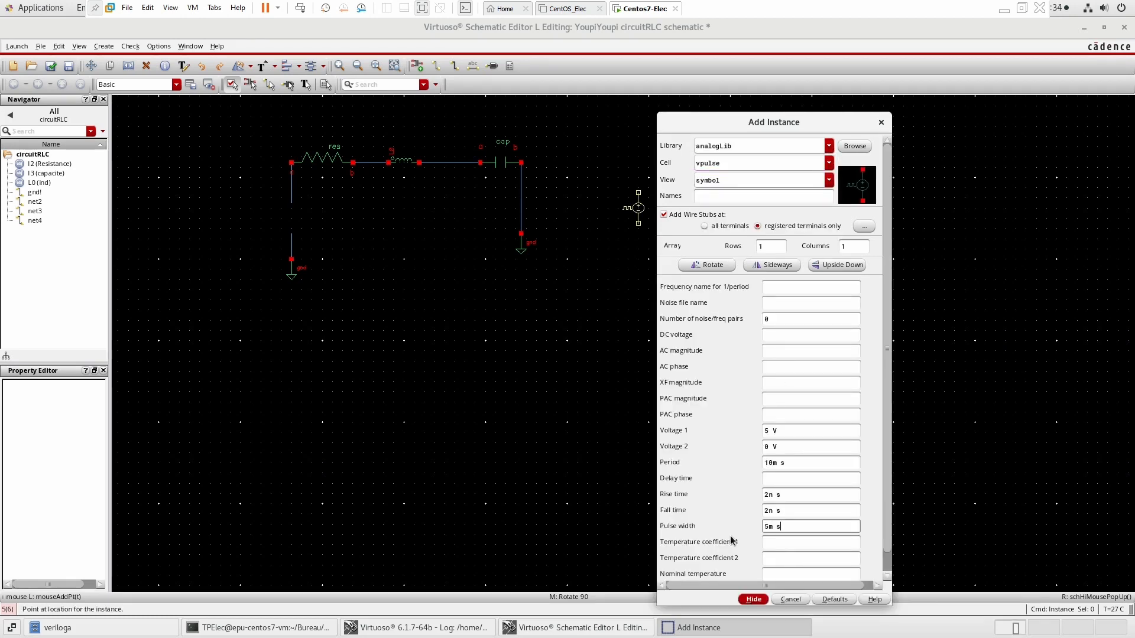
click(291, 217)
key(Escape)
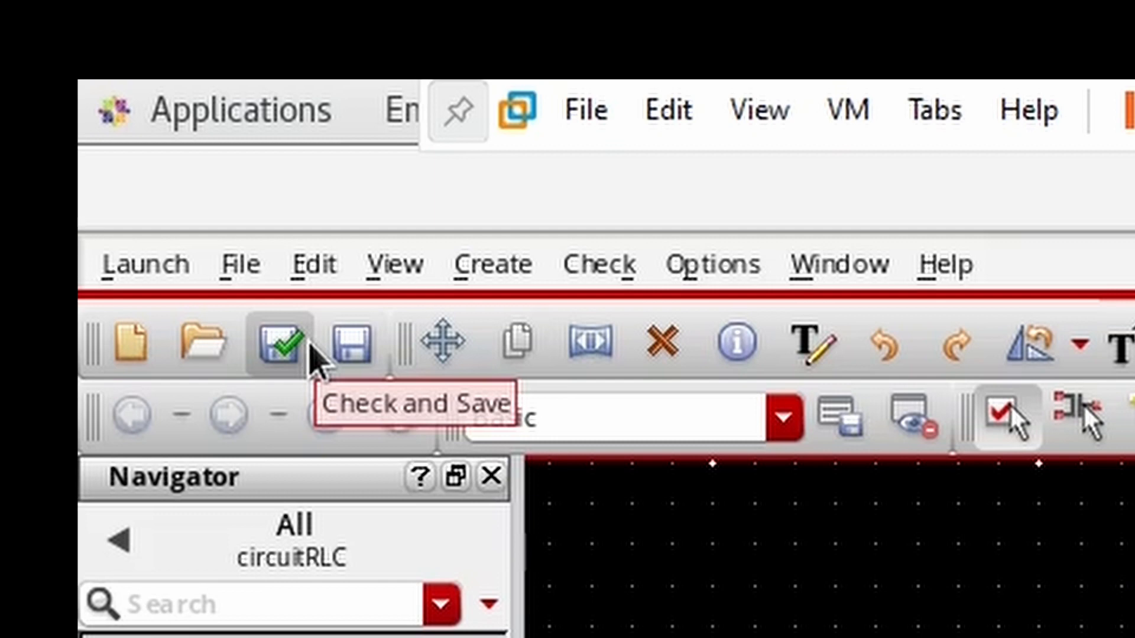
Check and save the schematic, then launch ADE L.
click(311, 354)
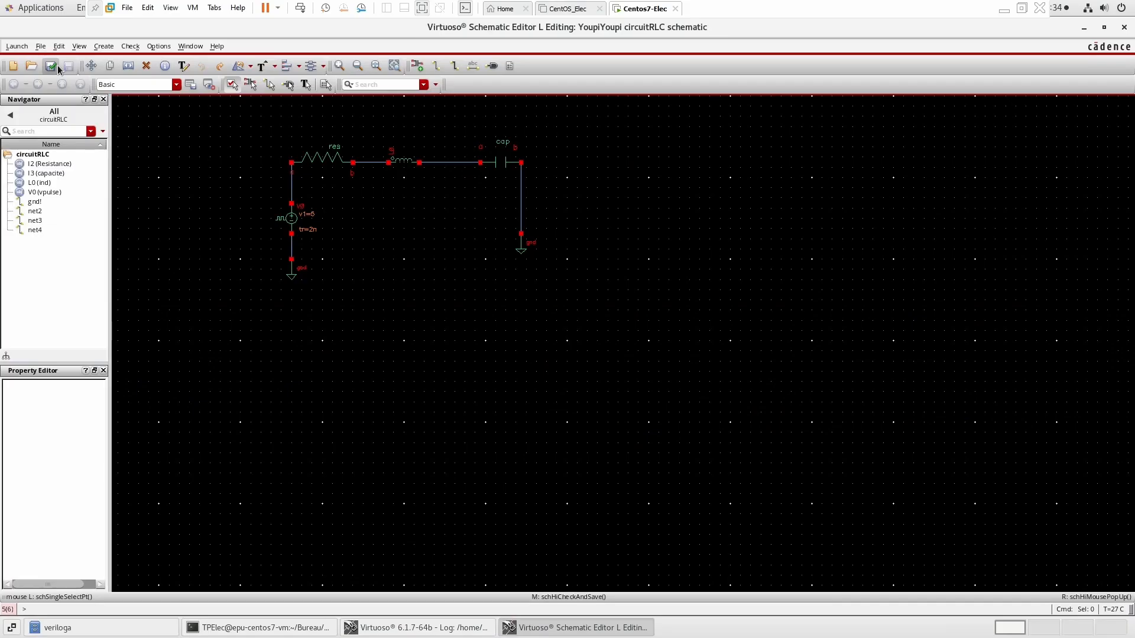
click(16, 46)
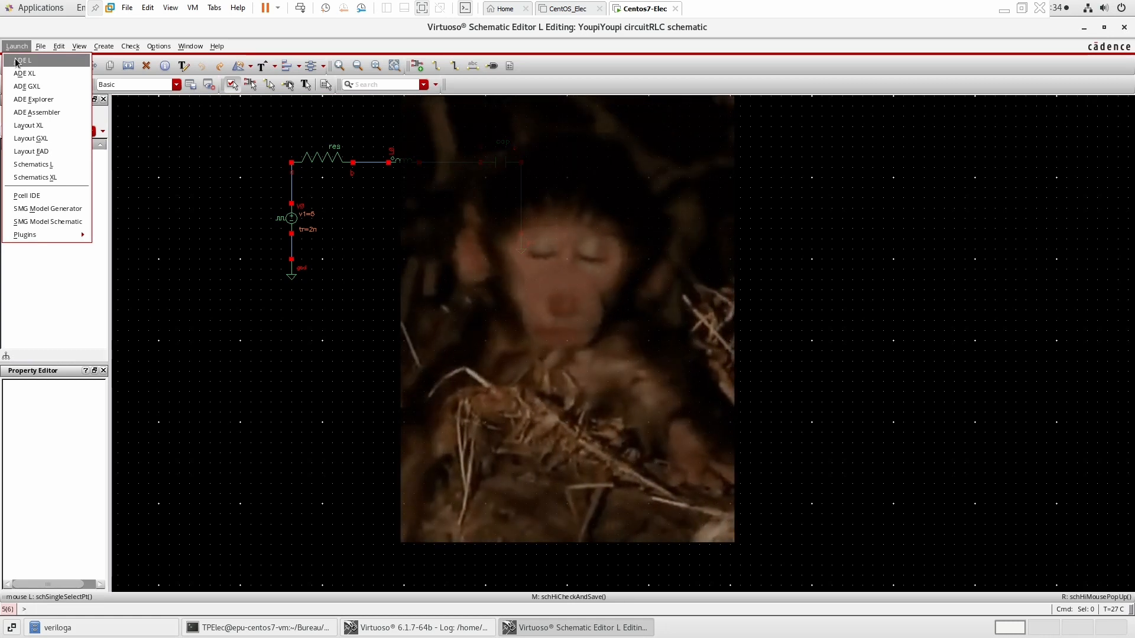
click(191, 162)
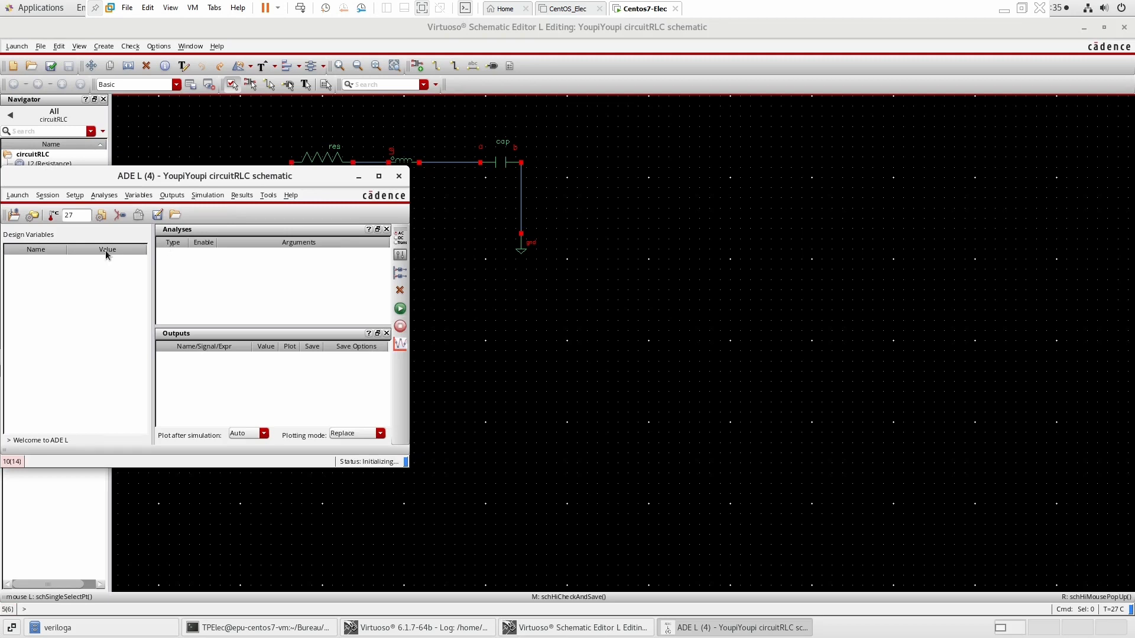
Copy the design variables from the cellview and set res to 1K.
right_click(105, 267)
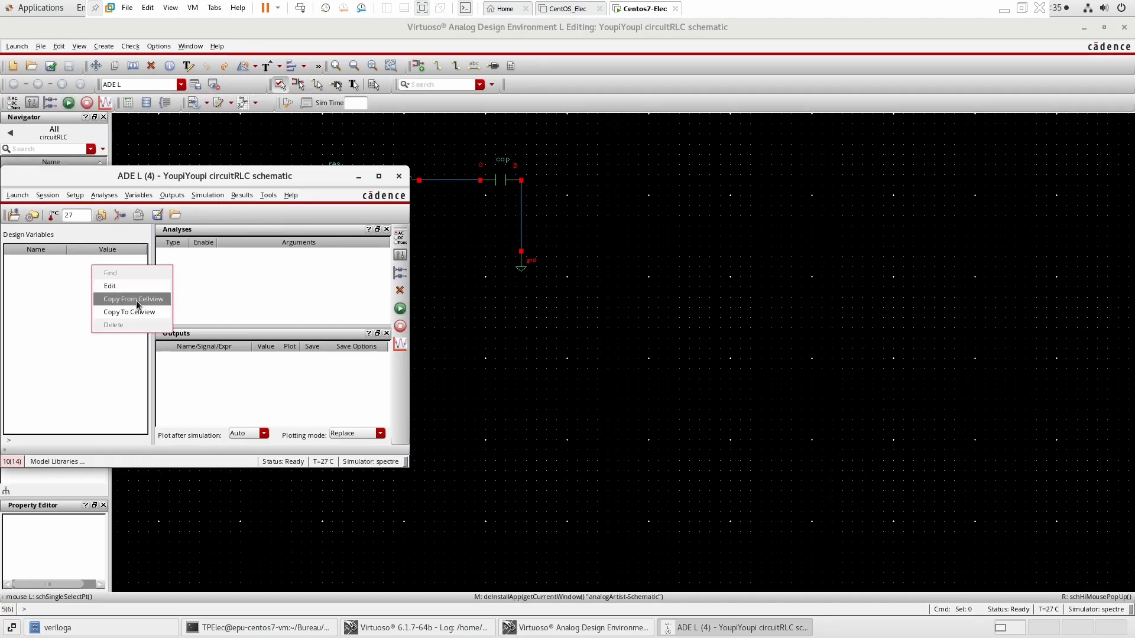
click(136, 299)
double_click(99, 260)
click(90, 300)
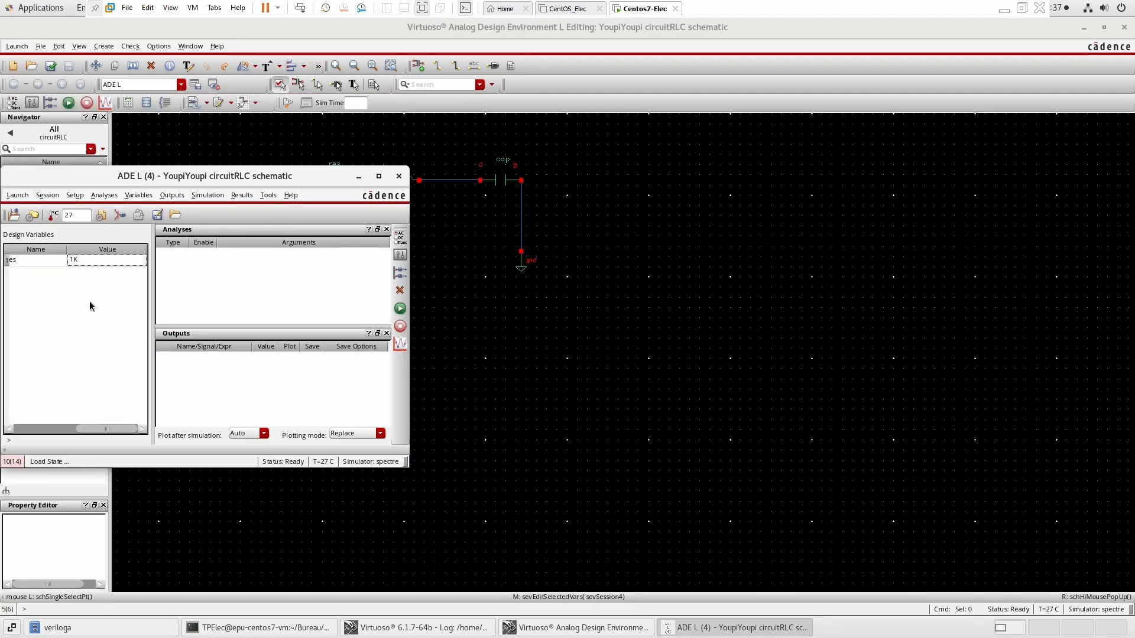
Select circuit nets from the schematic design as outputs to be plotted.
right_click(298, 366)
click(324, 376)
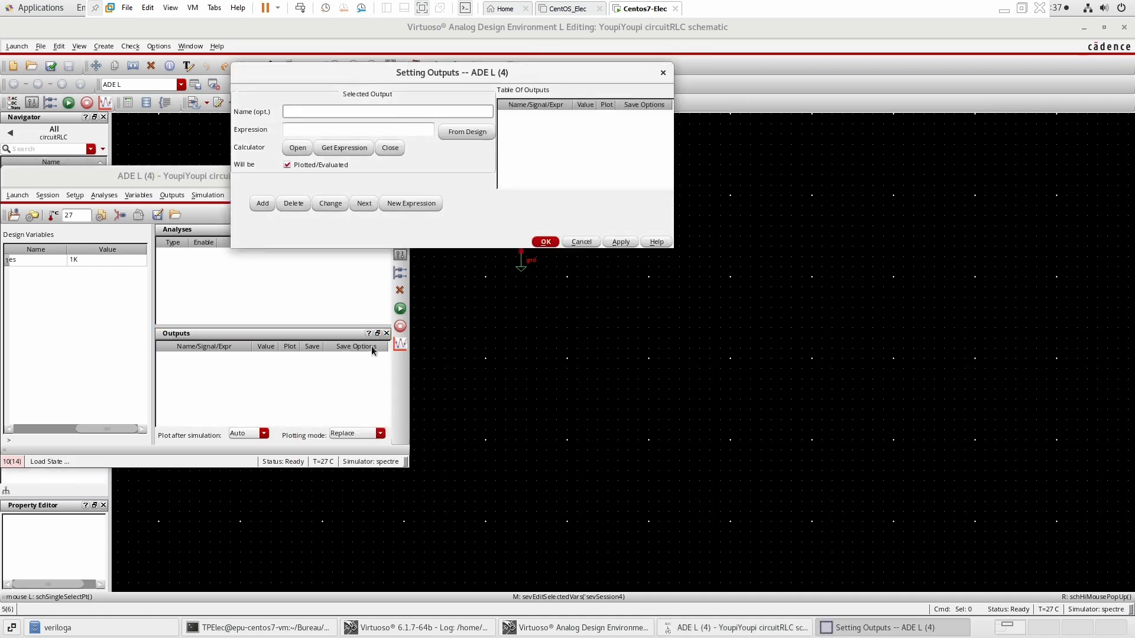
click(465, 131)
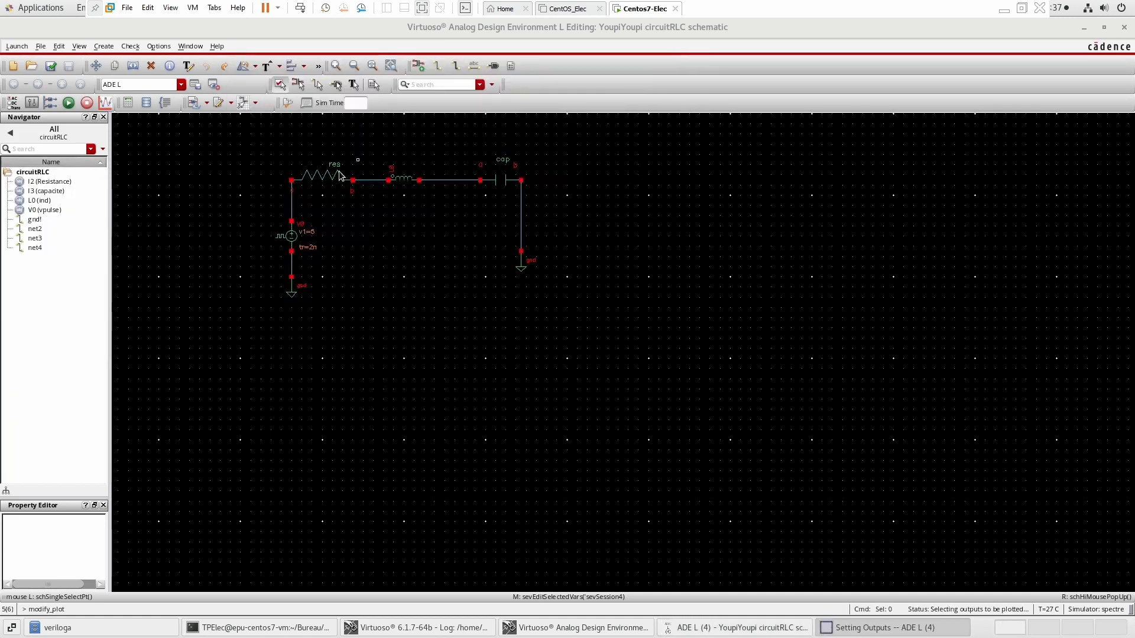
click(373, 181)
click(878, 628)
click(543, 242)
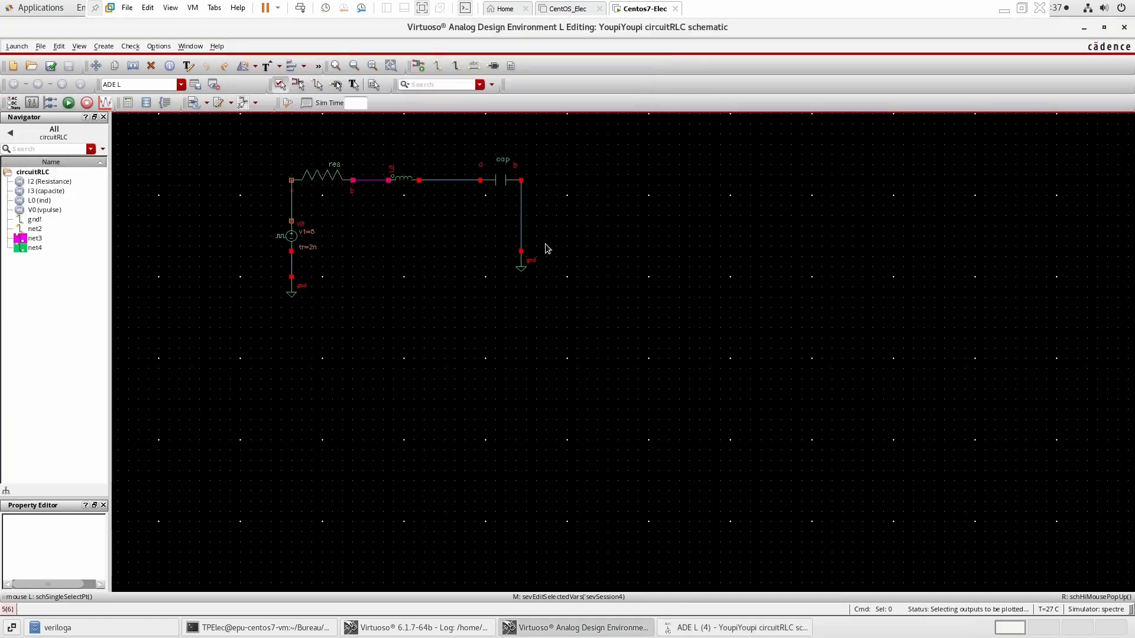
click(697, 626)
Add a transient (tran) analysis and bring up the resulting waveform window.
click(318, 272)
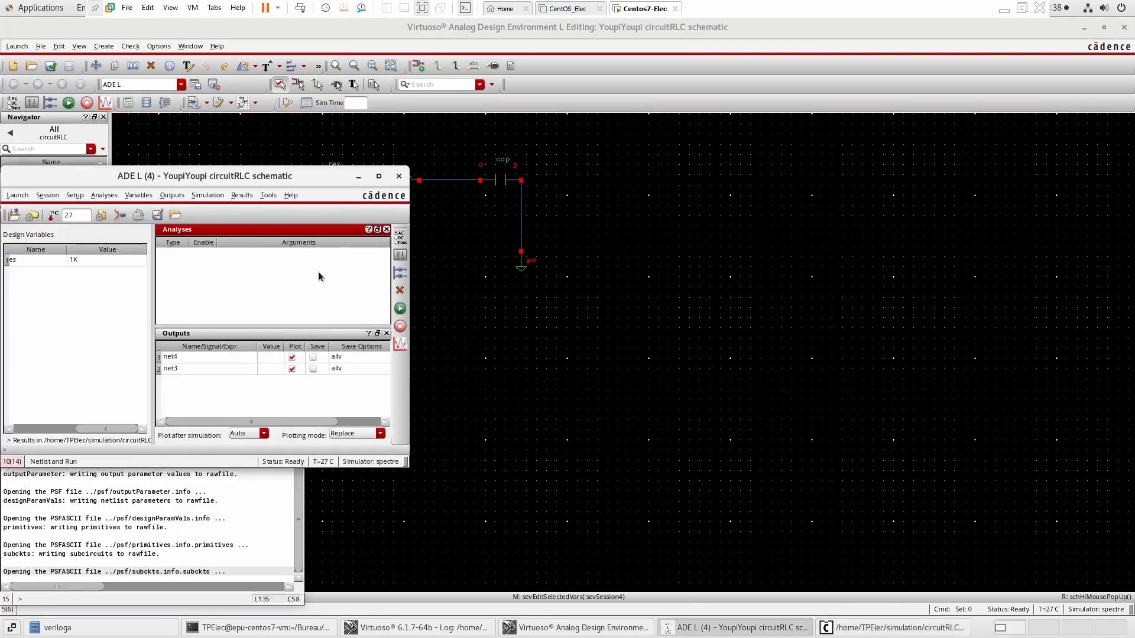
right_click(317, 260)
click(328, 264)
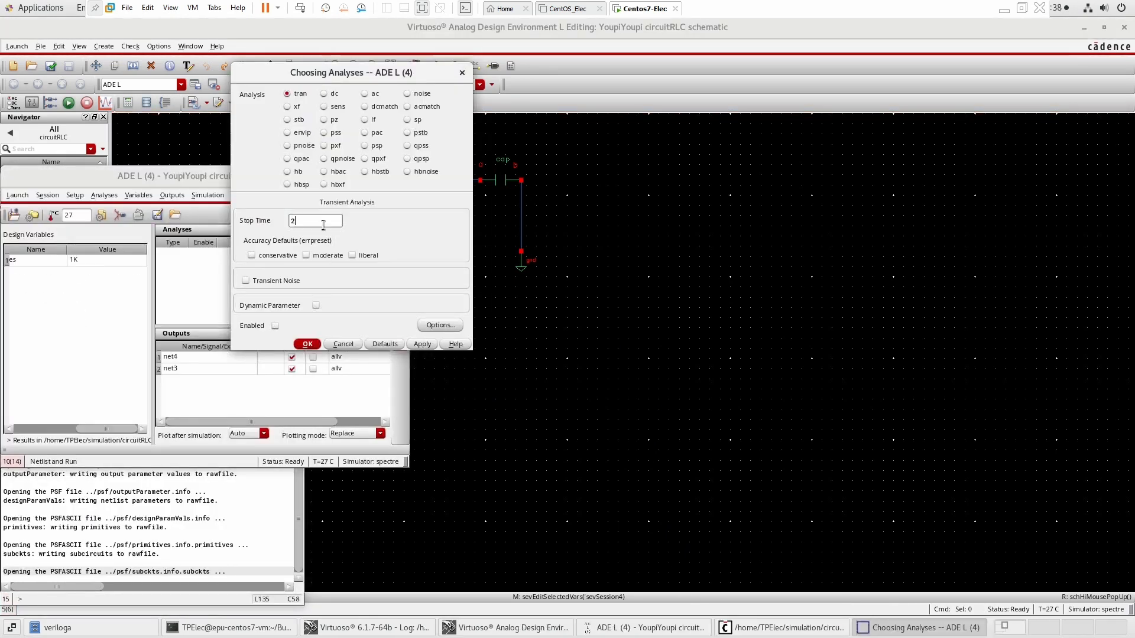
click(303, 344)
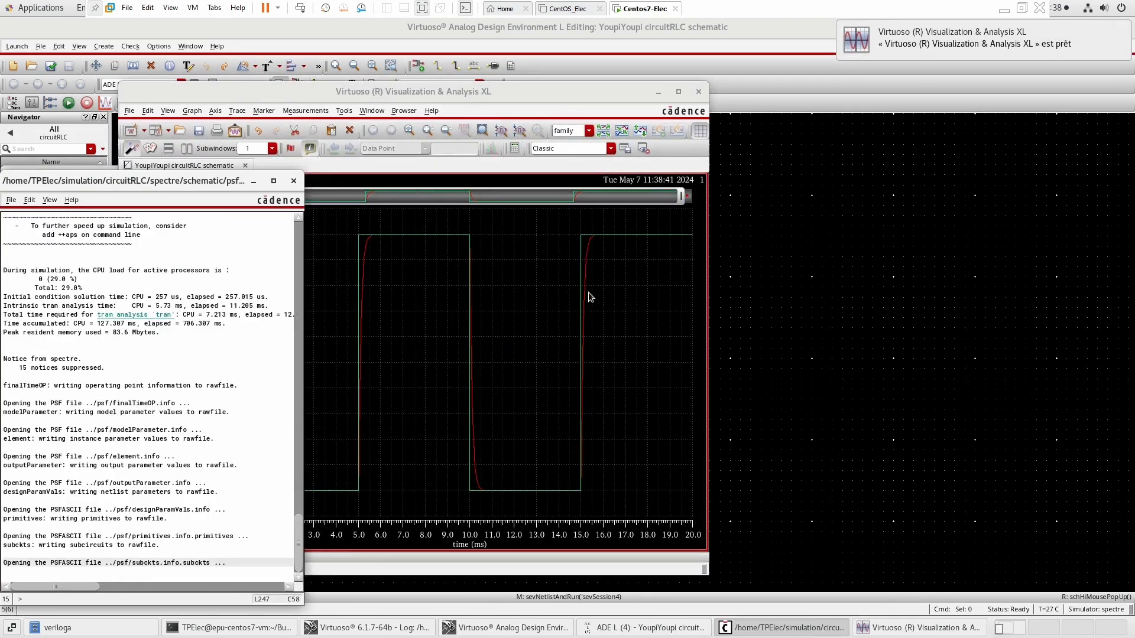
click(625, 312)
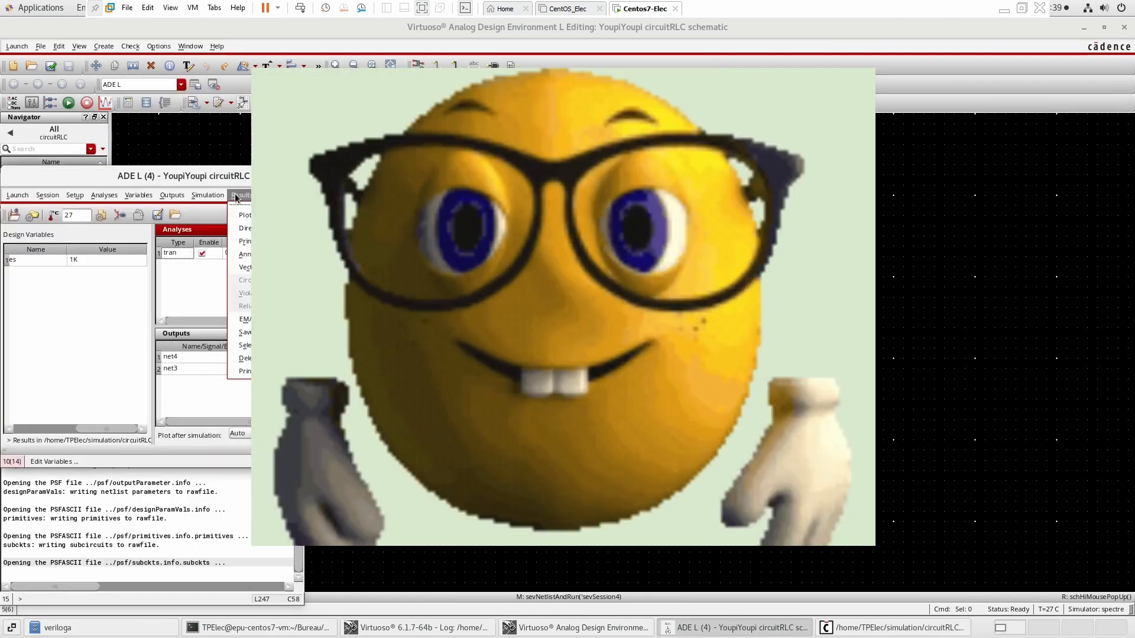
Direct-plot the transient difference between the nets on either side of the resistor.
click(239, 195)
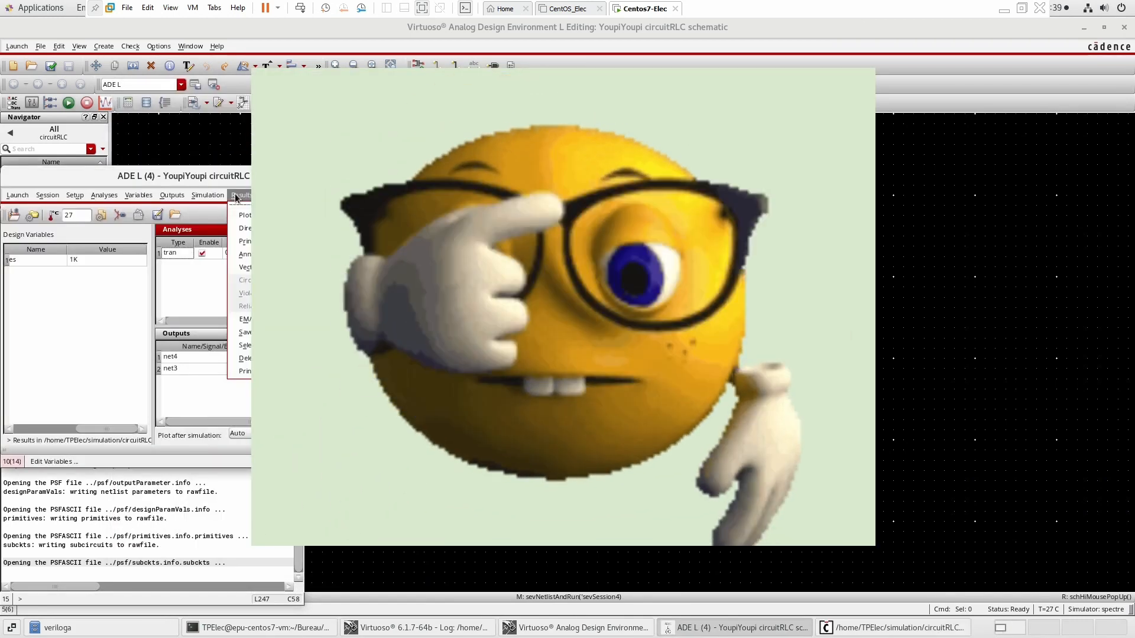
mouse_move(277, 227)
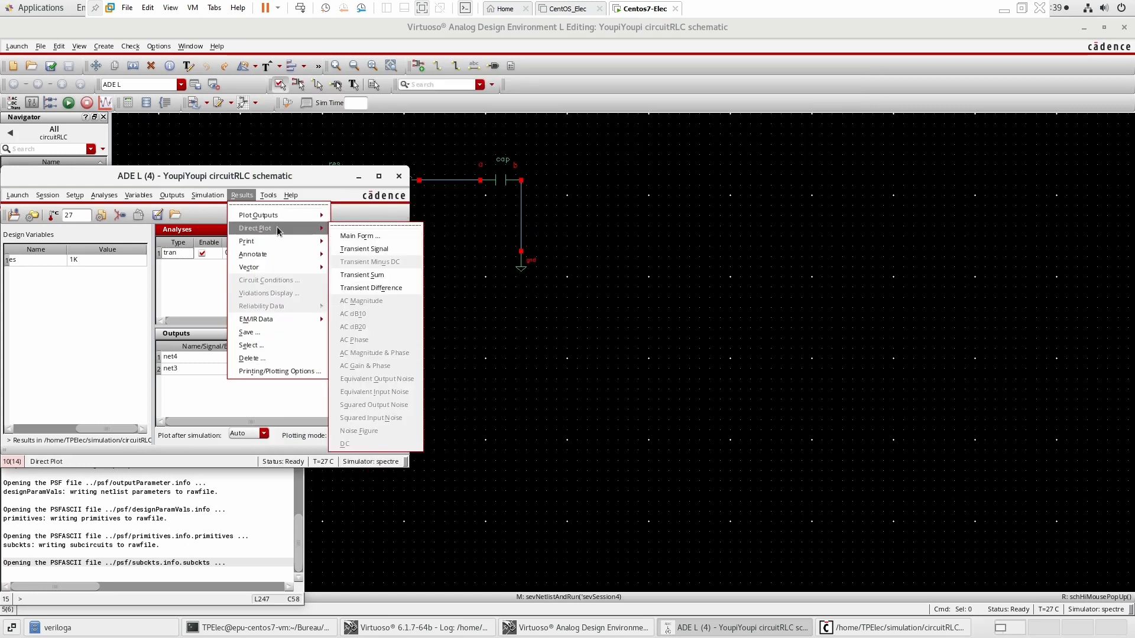
click(368, 287)
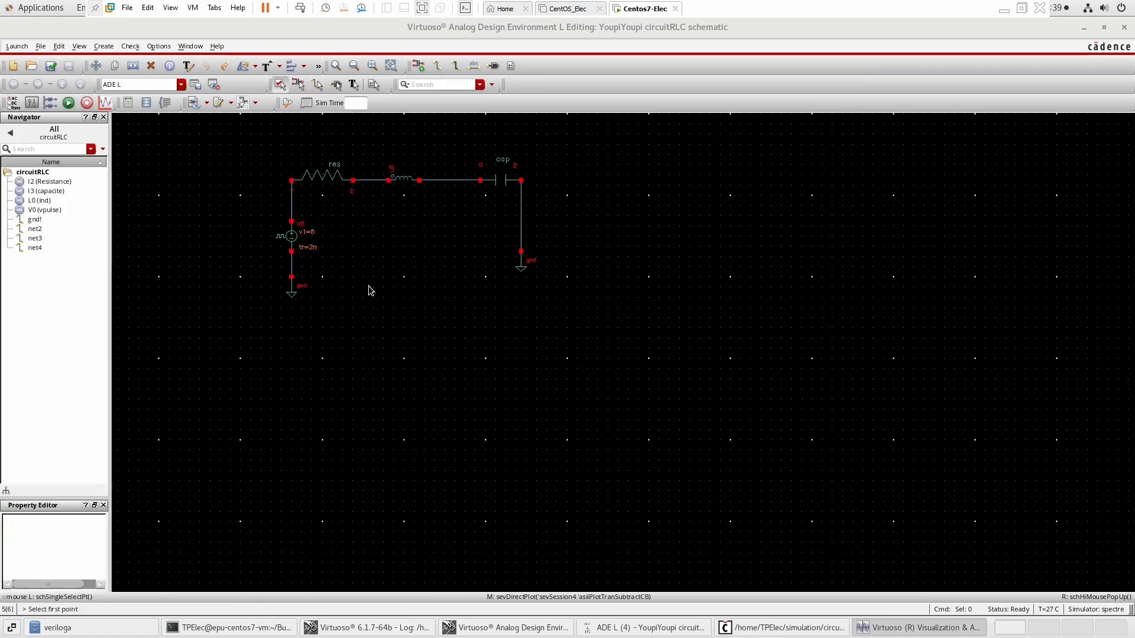
click(292, 209)
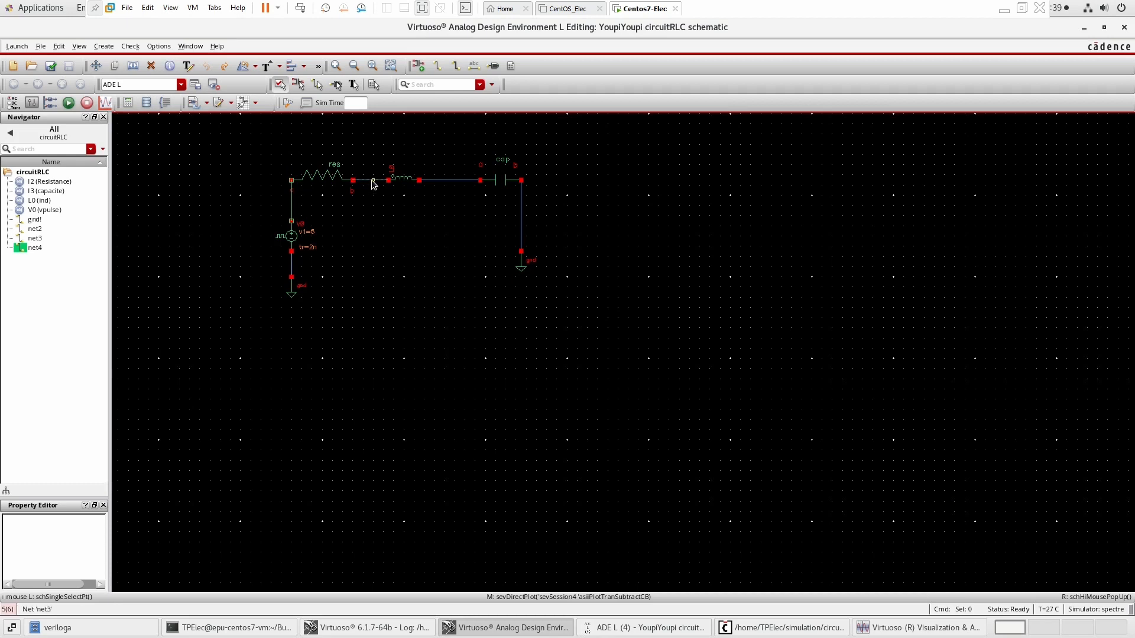
click(371, 180)
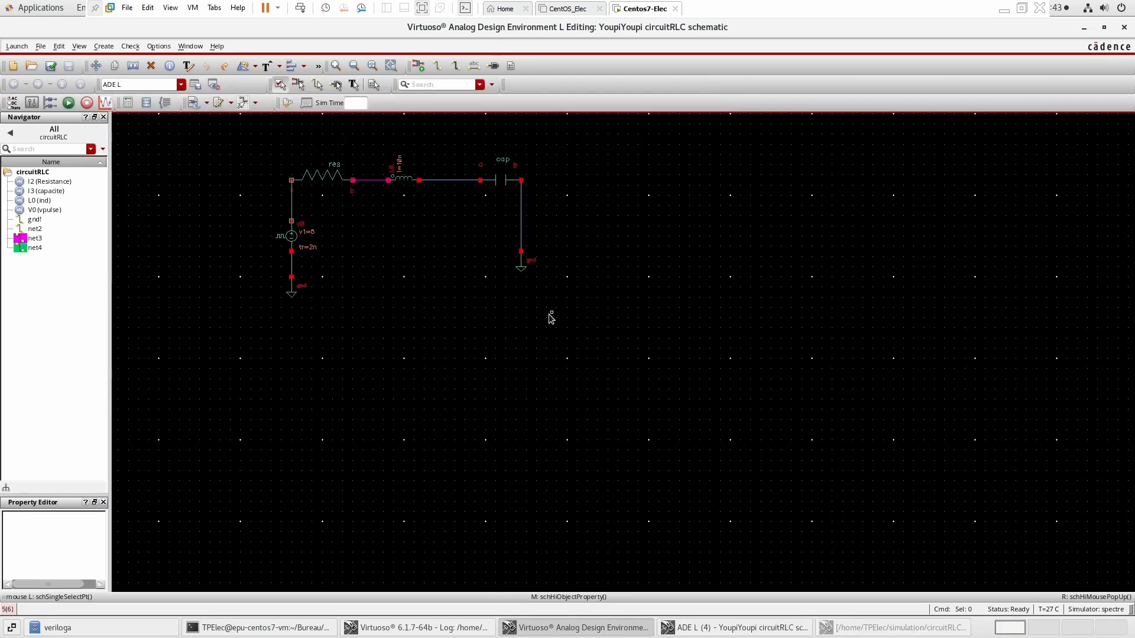
Set the inductor's inductance to the variable bob.
click(399, 178)
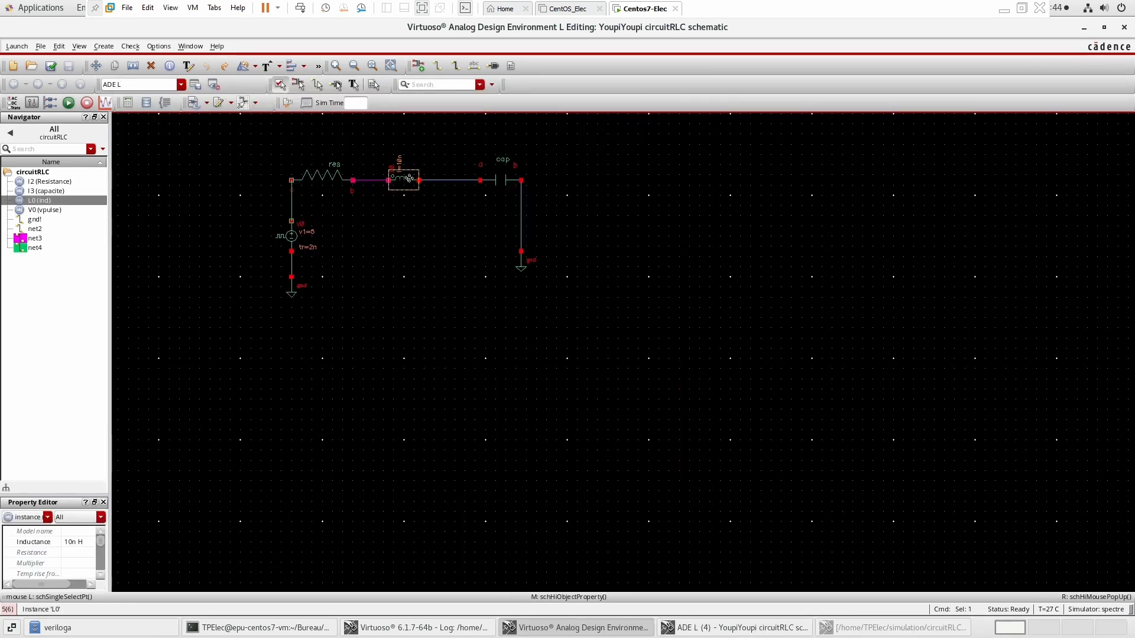
right_click(408, 178)
click(439, 269)
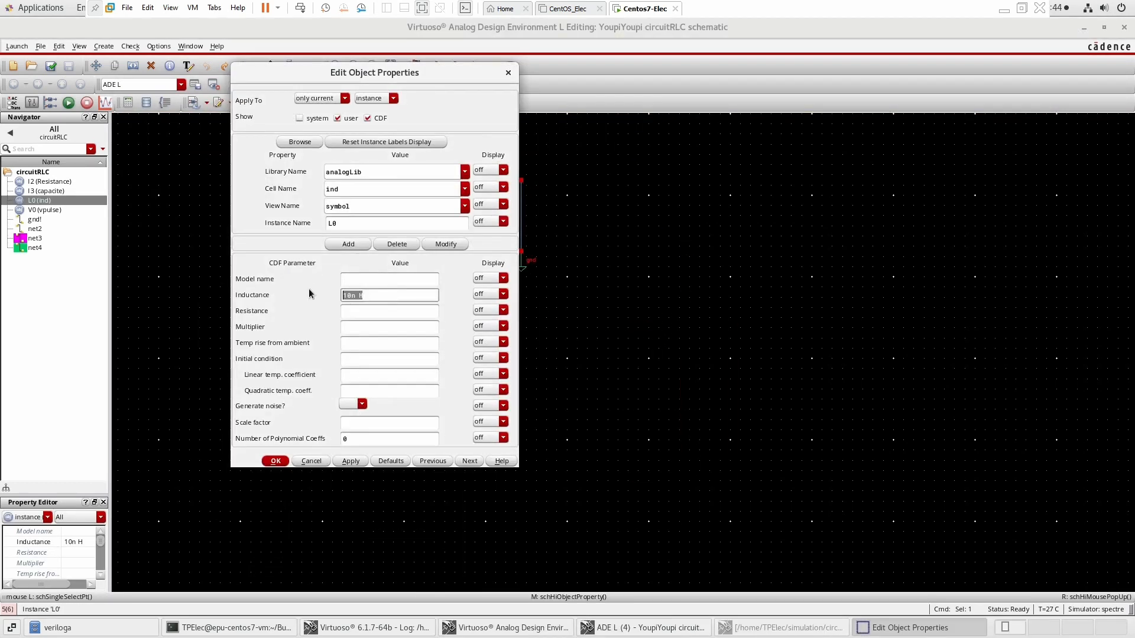
text(bob)
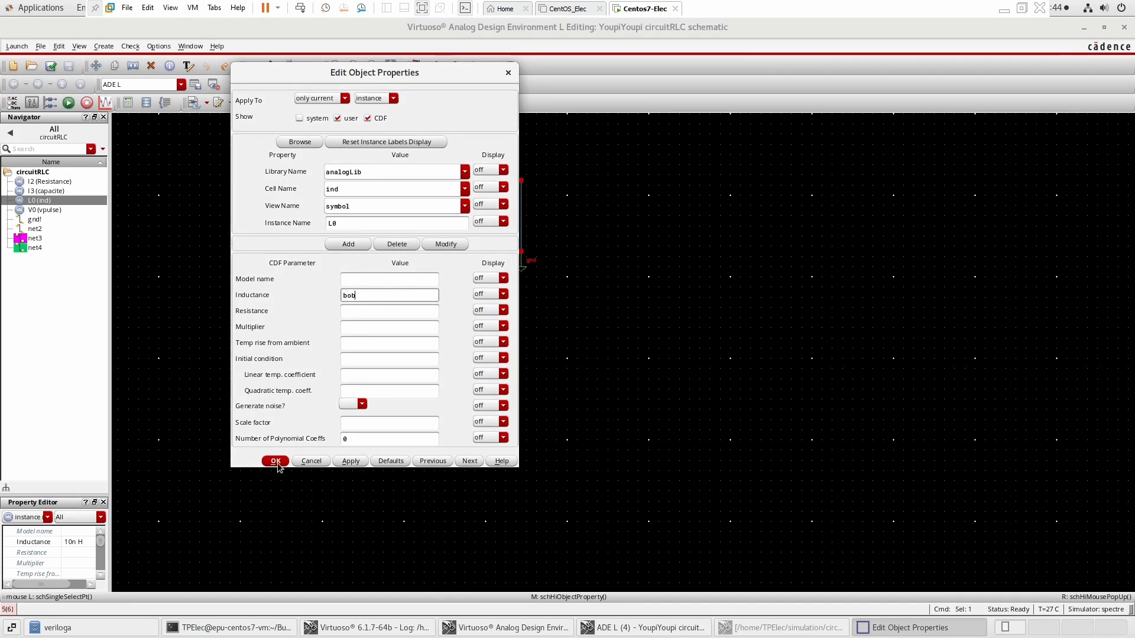
click(276, 463)
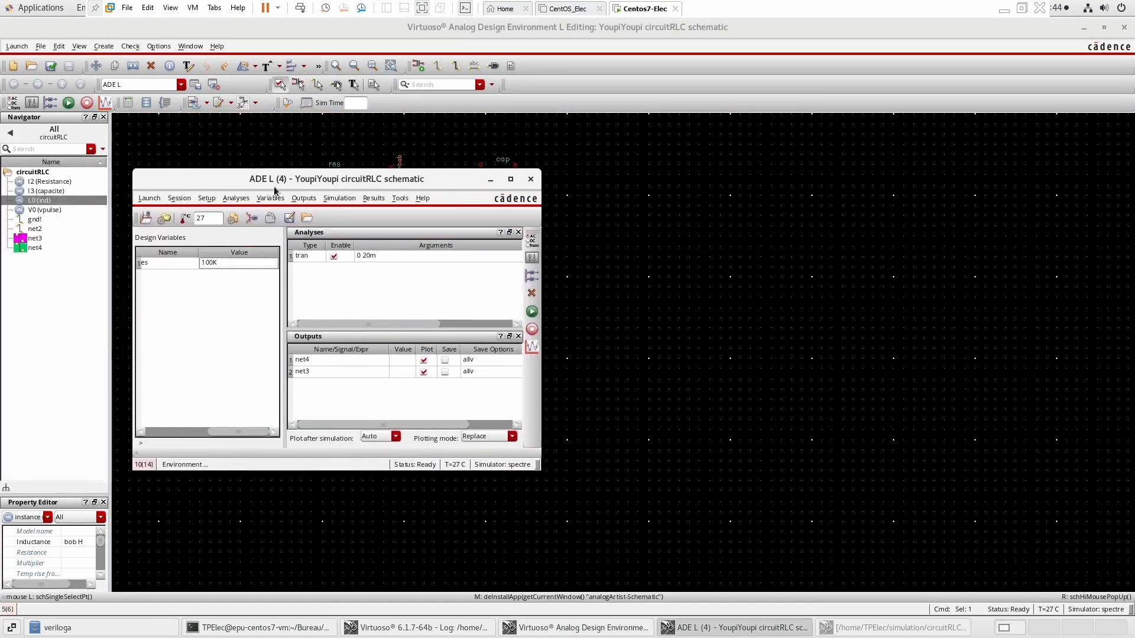
Copy the cellview variables into the design variables, then set bob to 10n and res to 10K.
right_click(208, 264)
click(260, 300)
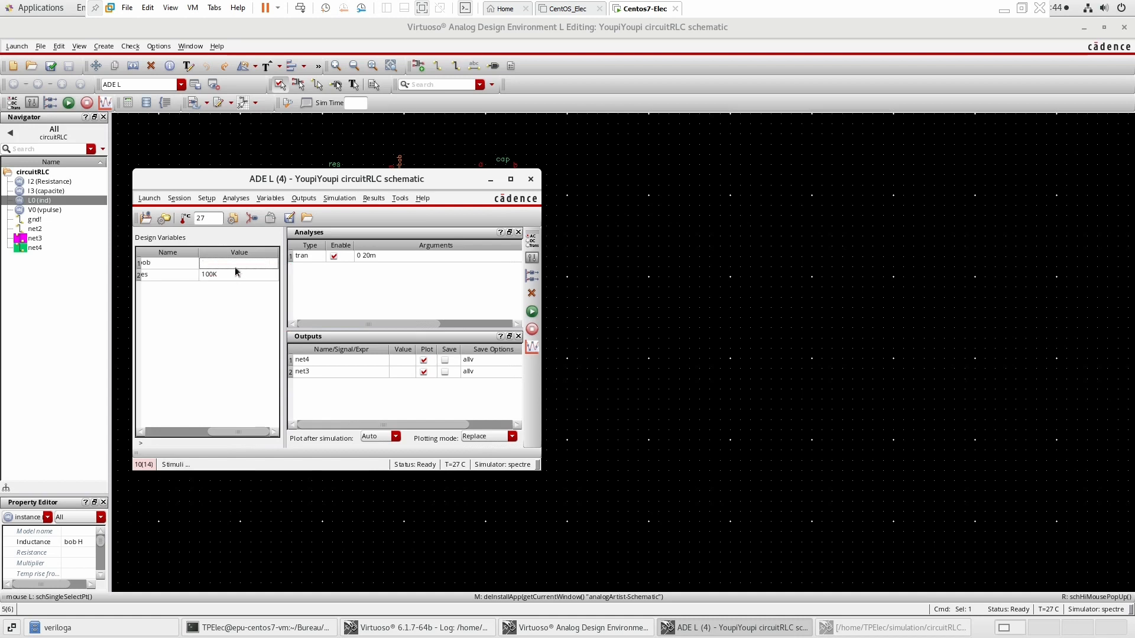
double_click(235, 264)
text(10n)
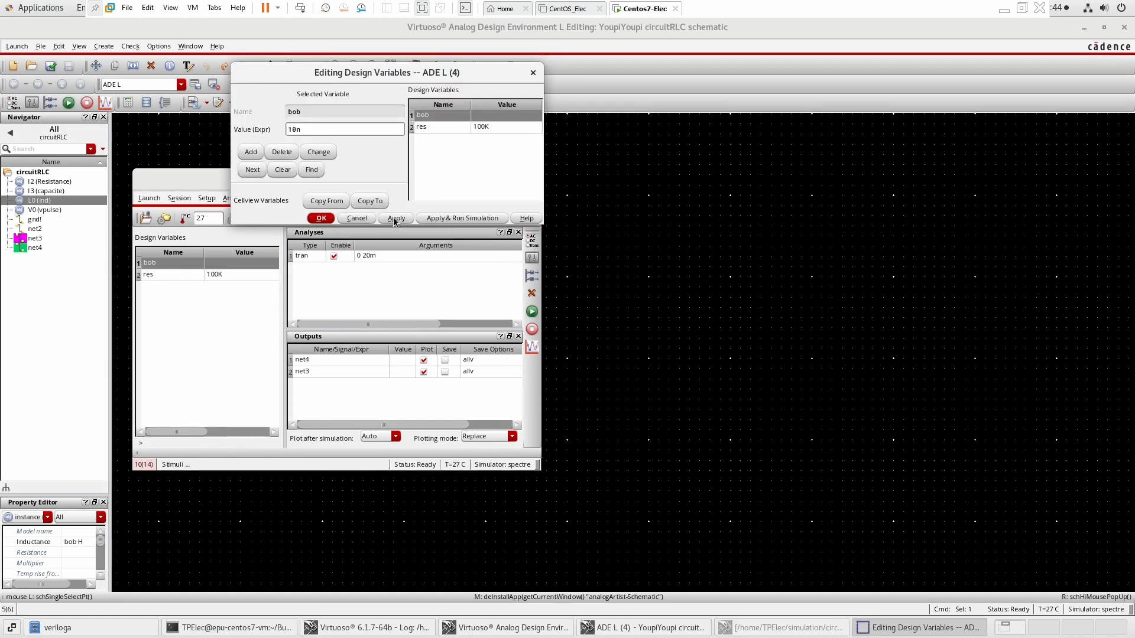
click(394, 219)
double_click(220, 276)
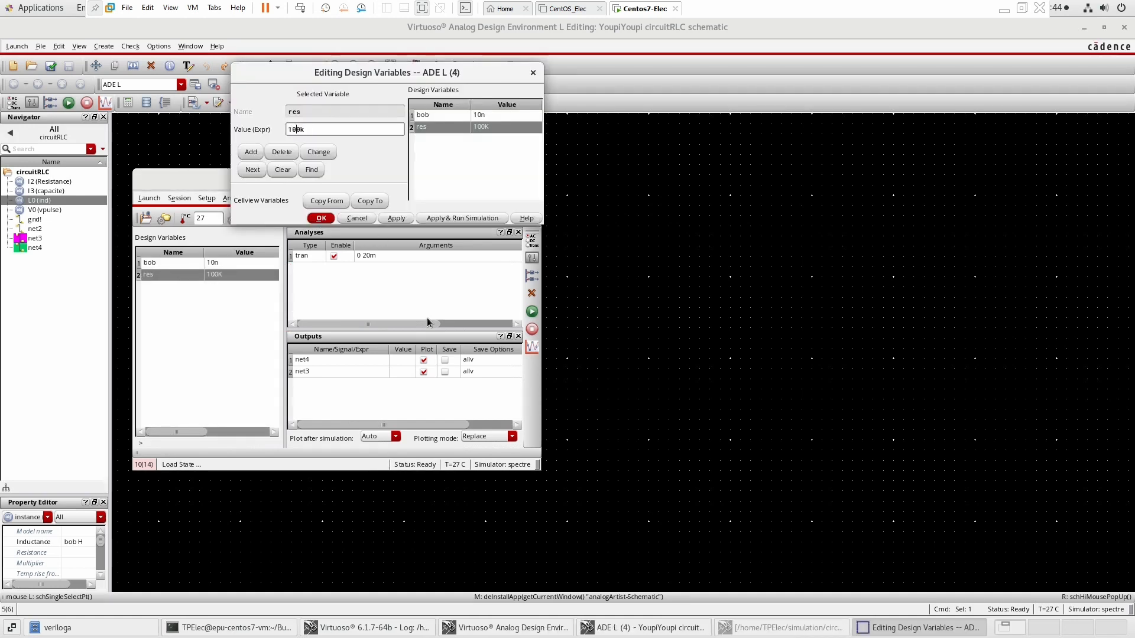
click(321, 218)
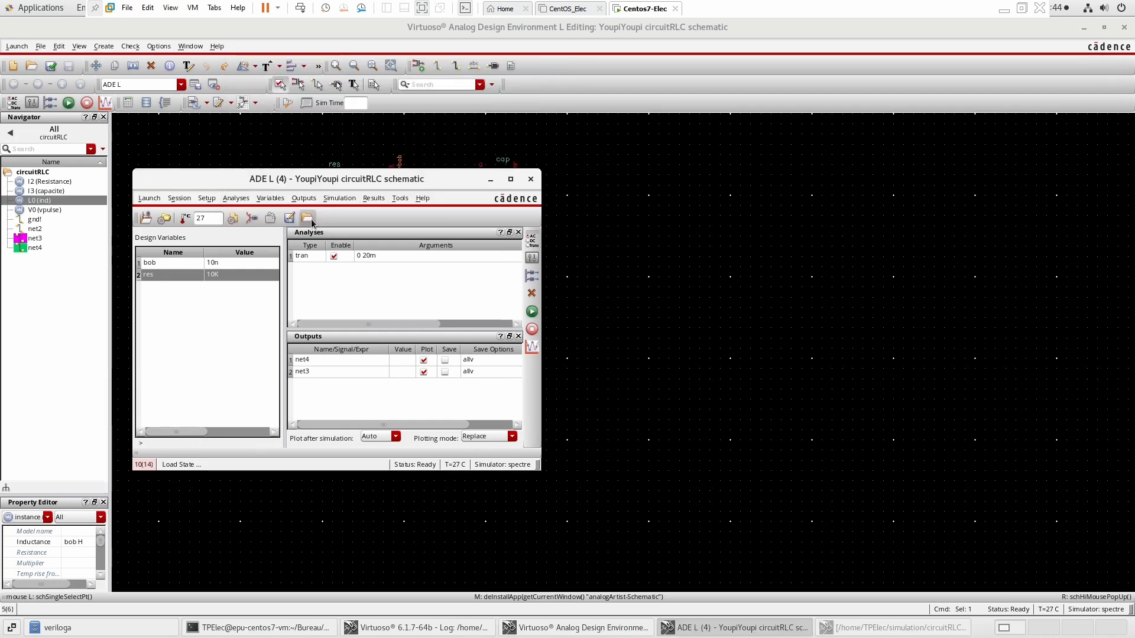
Run the simulation and hide one of the two traces in the waveform window.
click(536, 311)
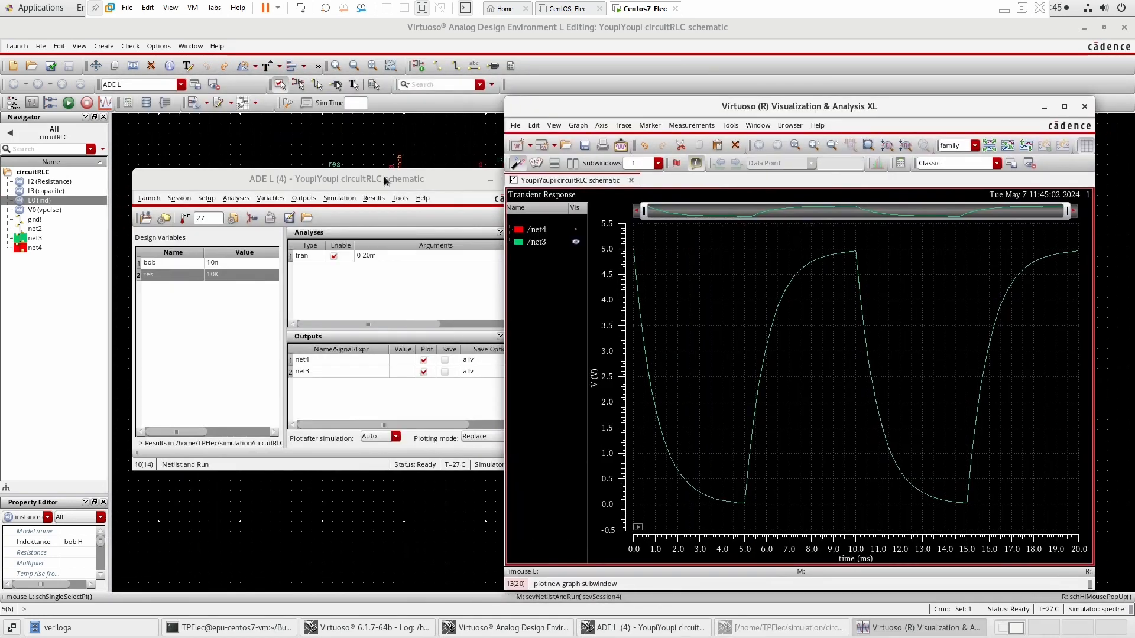
drag(384, 177, 373, 256)
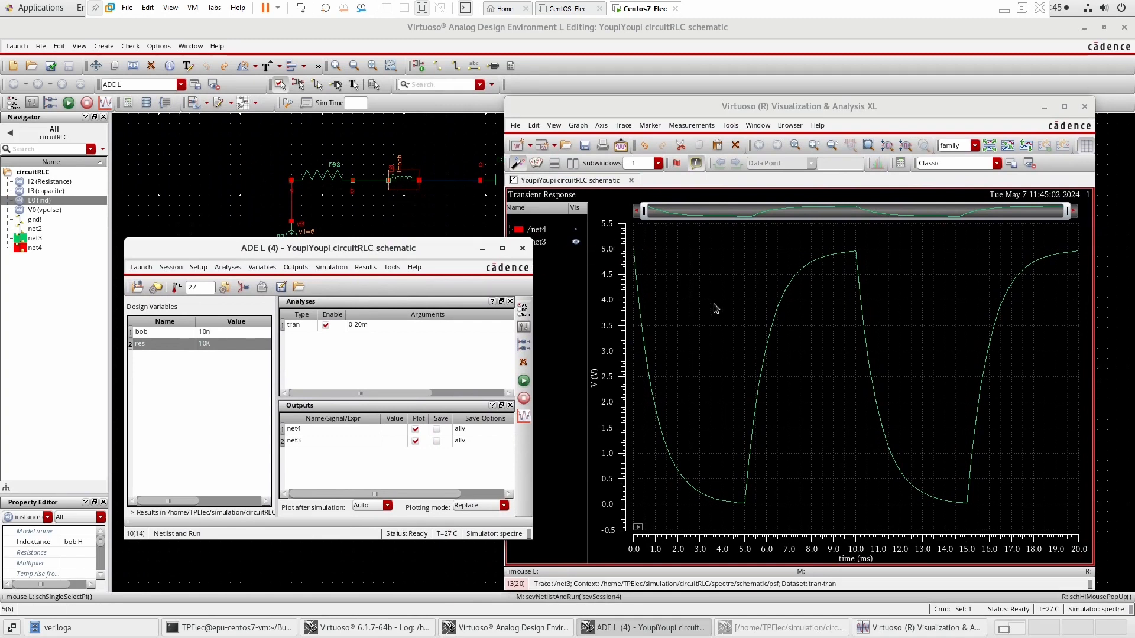
click(576, 230)
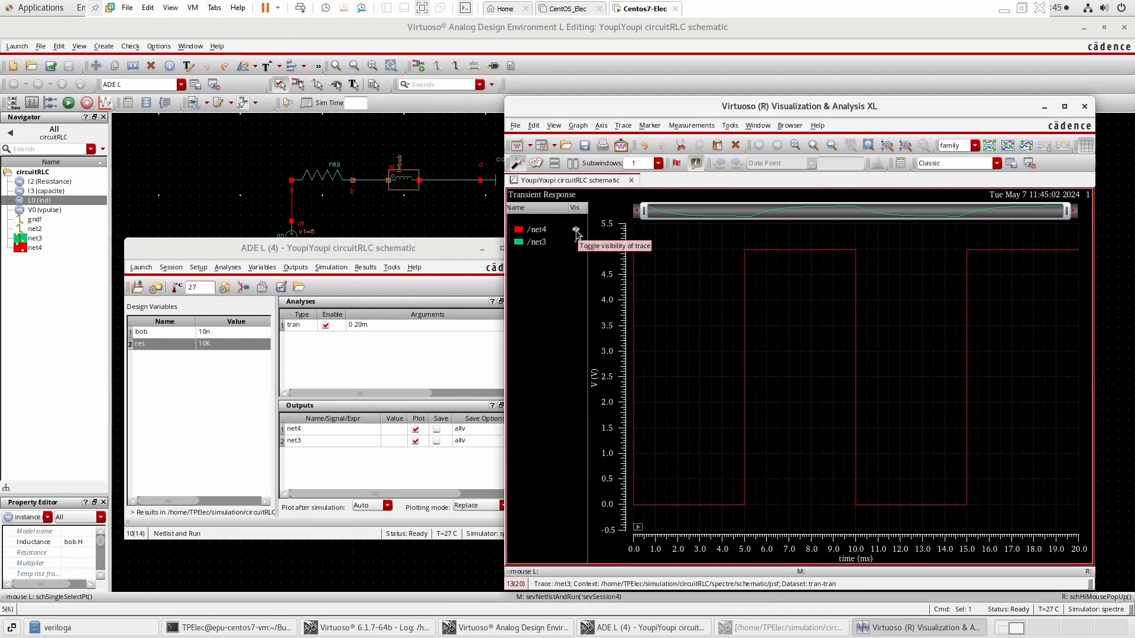
Start another Transient Difference direct plot, picking the net between the resistor and inductor.
click(437, 245)
click(365, 267)
mouse_move(393, 302)
click(477, 361)
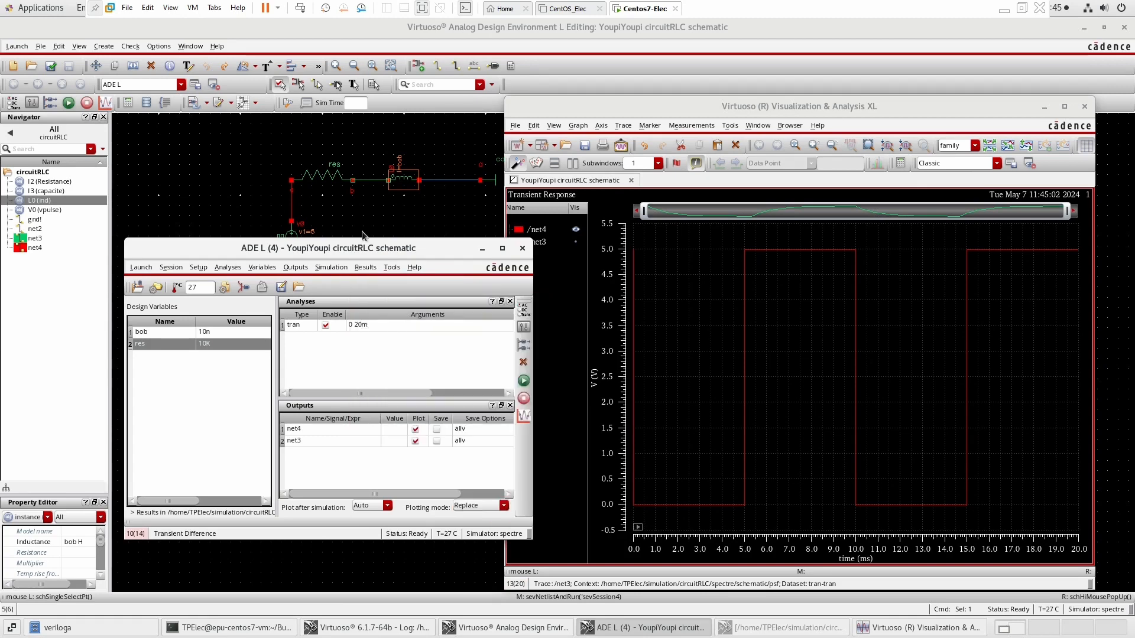
click(367, 181)
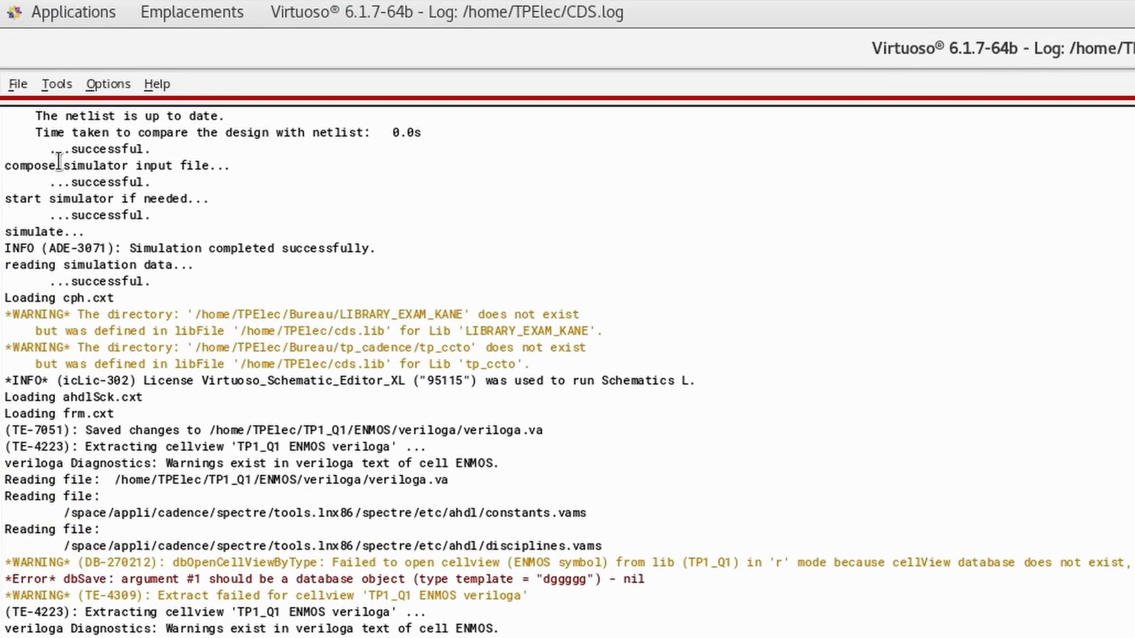
Create a new Verilog-A cellview named ENMOS in the youpiyoupi library.
click(18, 81)
mouse_move(263, 208)
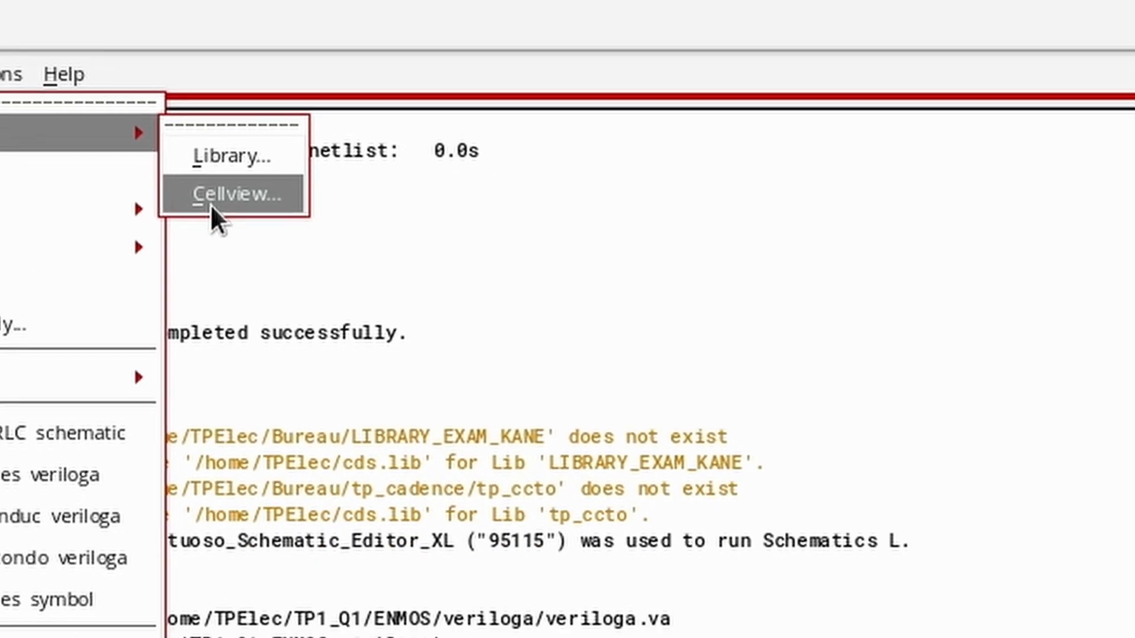
click(441, 272)
click(722, 160)
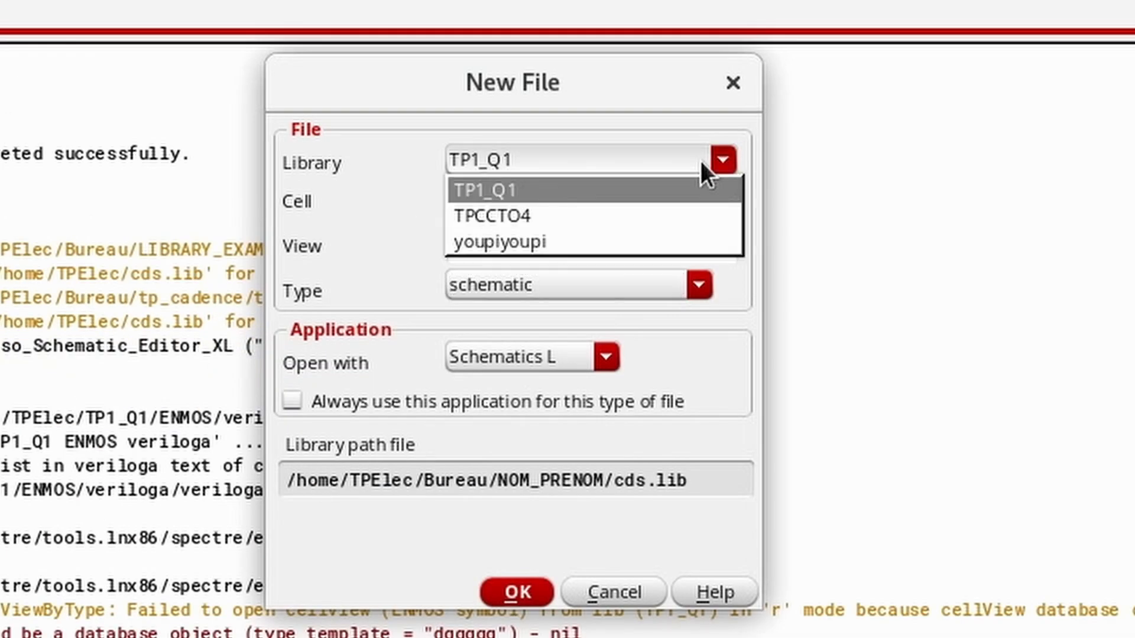
click(547, 241)
click(655, 192)
text(NMOSschema)
key(ctrl+a)
key(BackSpace)
text(EN)
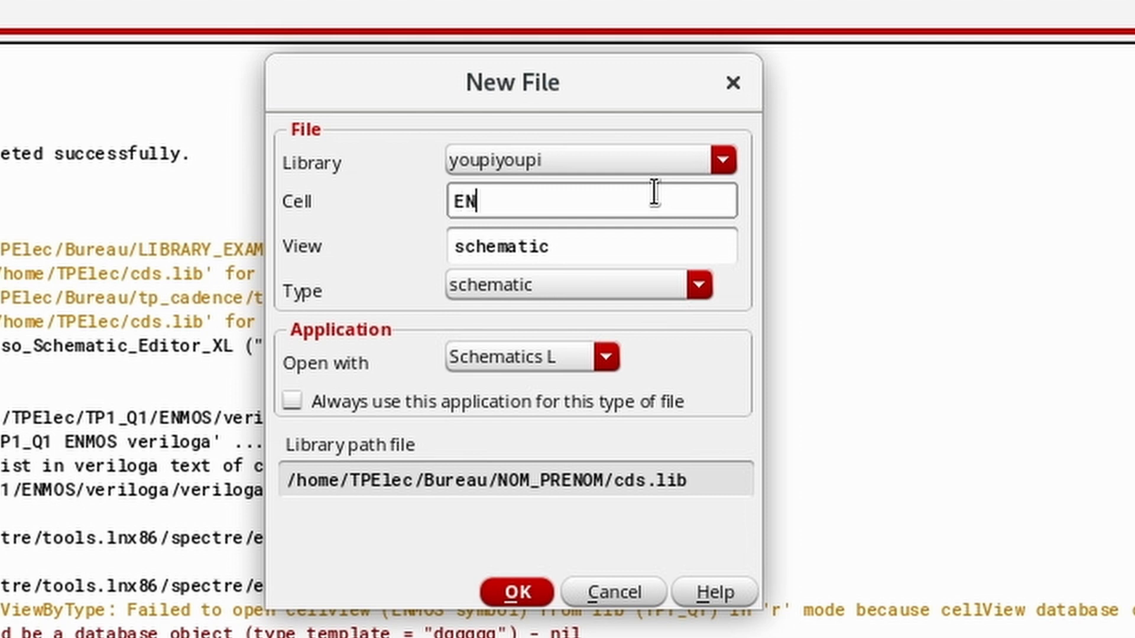
text(MOS)
click(699, 285)
click(478, 627)
click(517, 592)
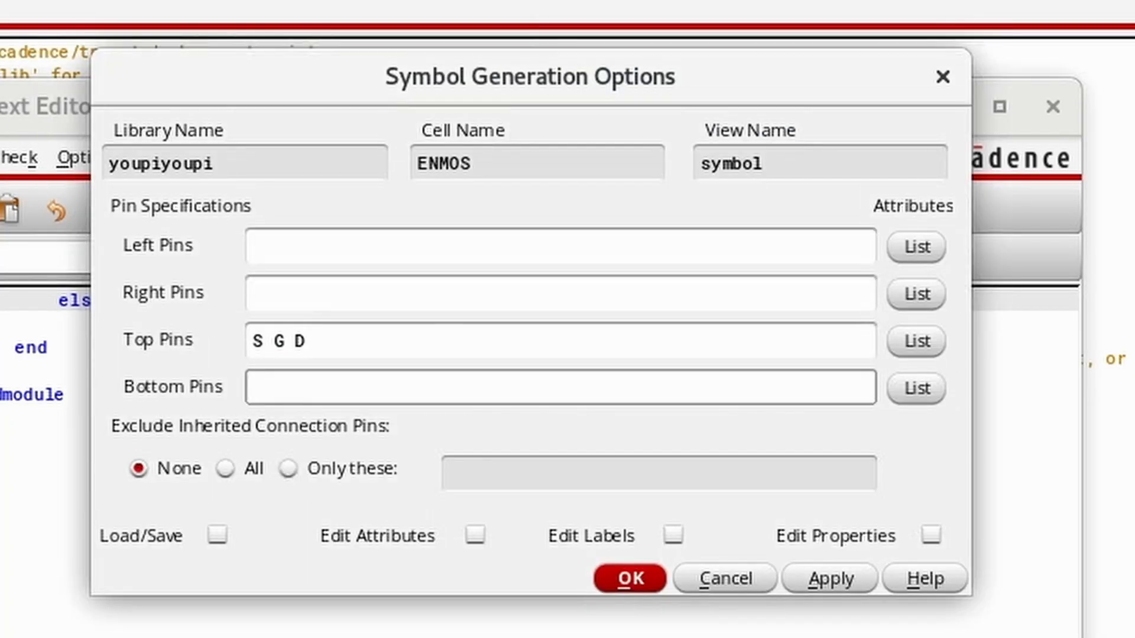
Generate the ENMOS symbol with pin G on the left, D on top and S at the bottom.
click(345, 244)
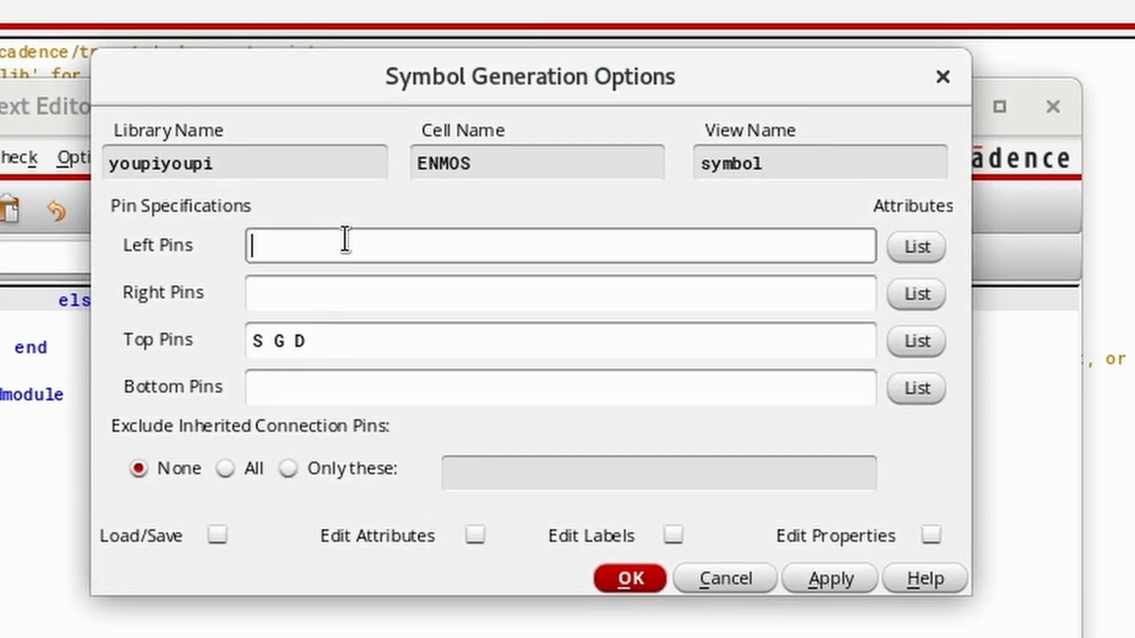
text(G)
drag(311, 341, 207, 330)
text(D)
click(300, 388)
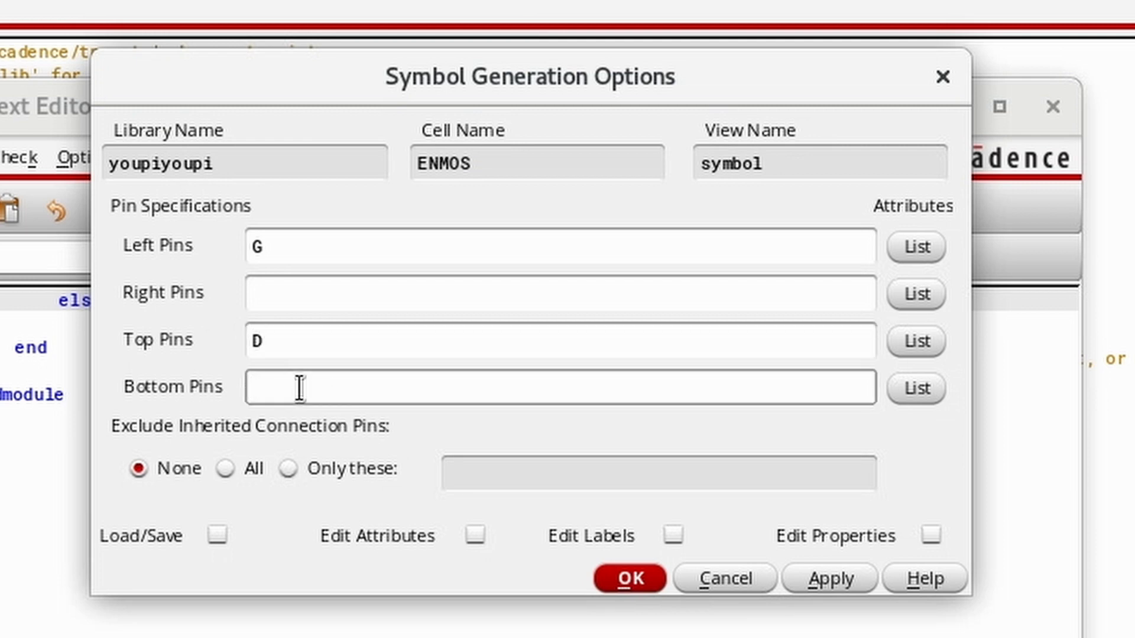
text(S)
click(629, 577)
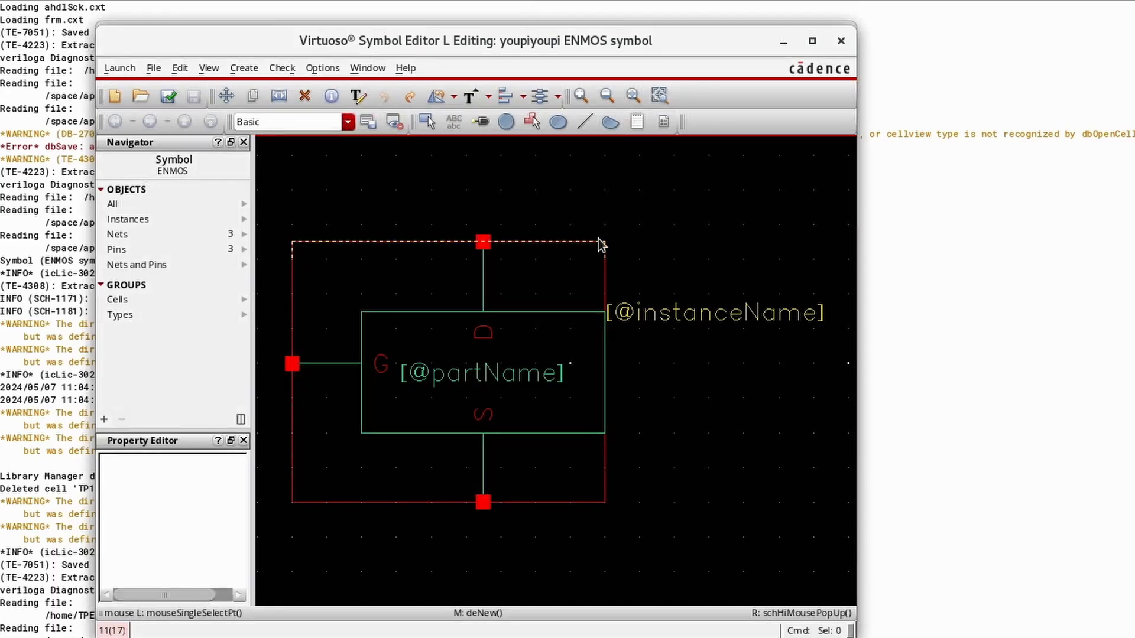
click(689, 313)
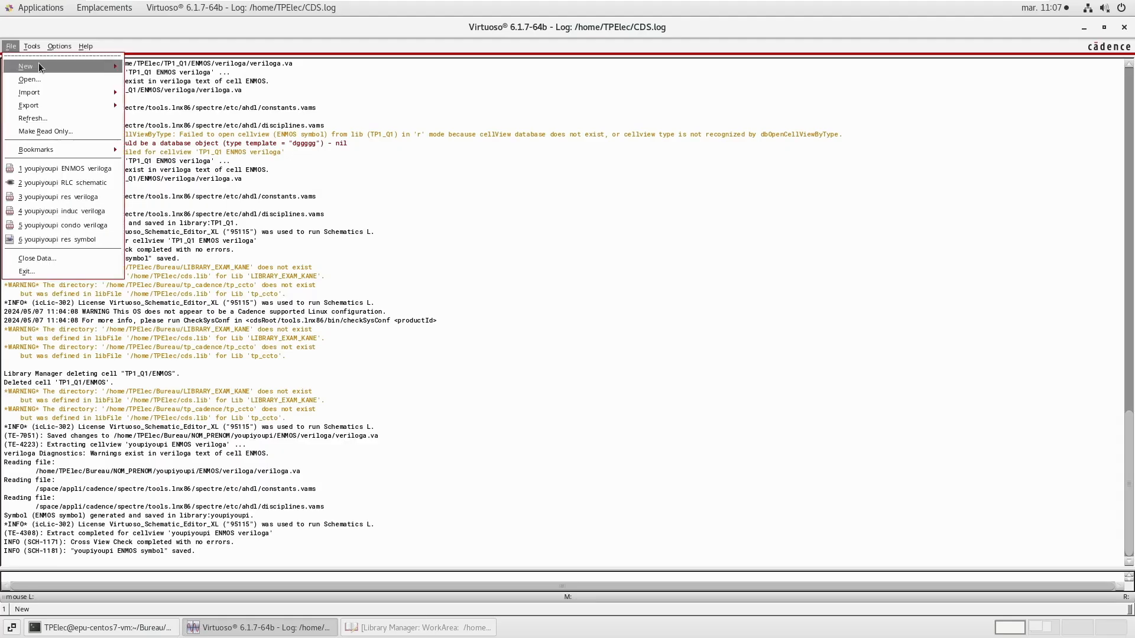
Create a new schematic cellview named ENMOSschema in the youpiyoupi library.
click(38, 63)
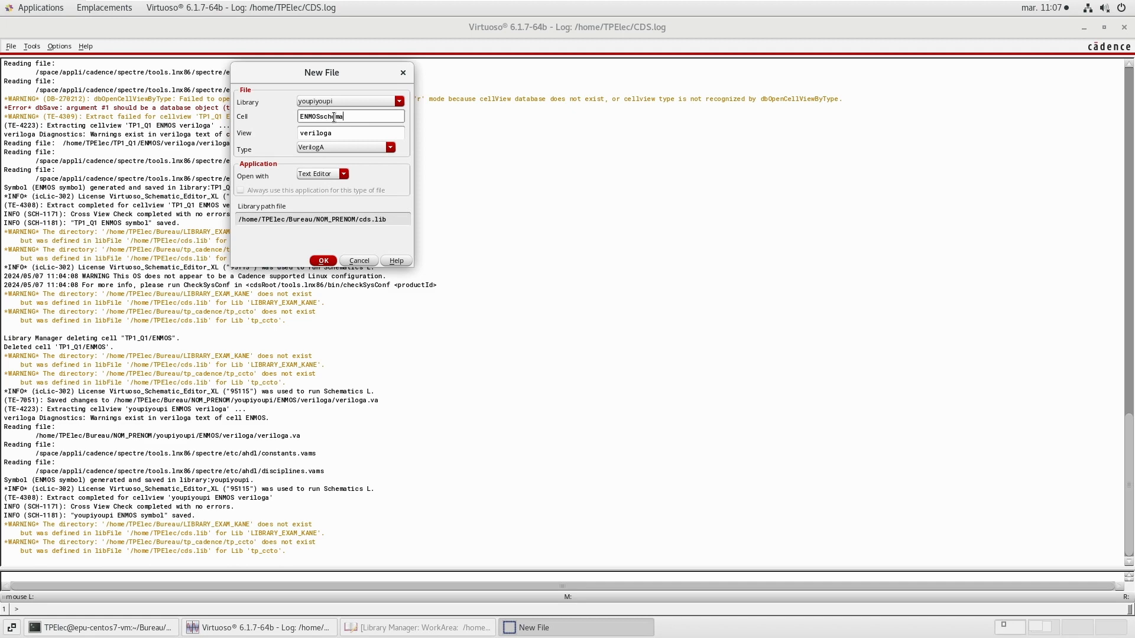
click(367, 148)
click(348, 413)
click(323, 260)
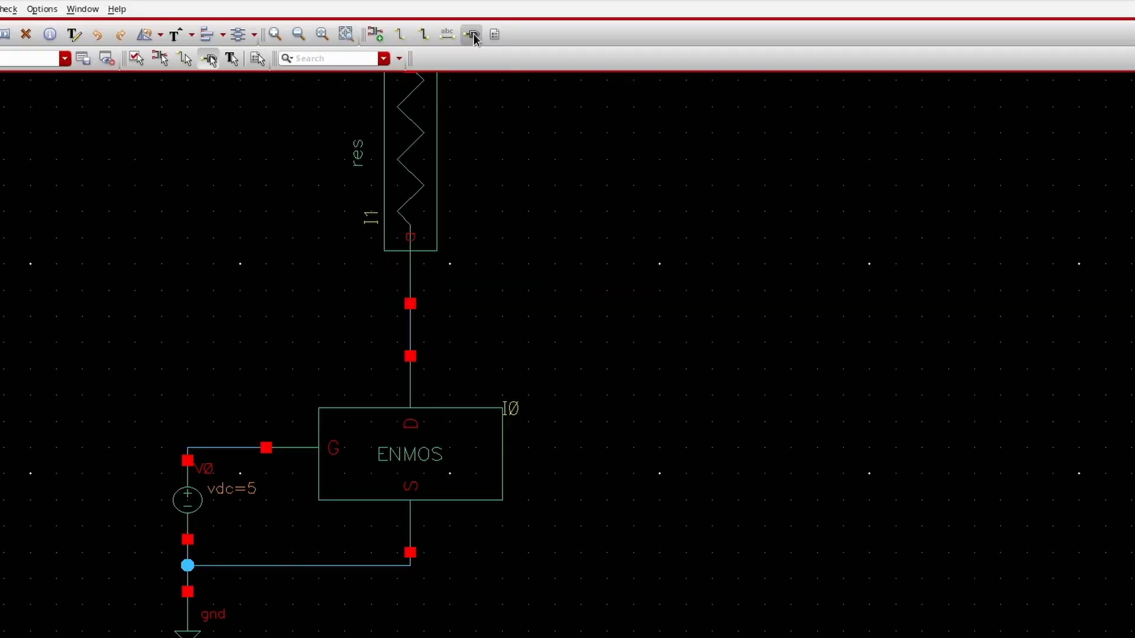
Place an output pin Vout and wire it to the net between the resistor and the ENMOS drain.
click(473, 34)
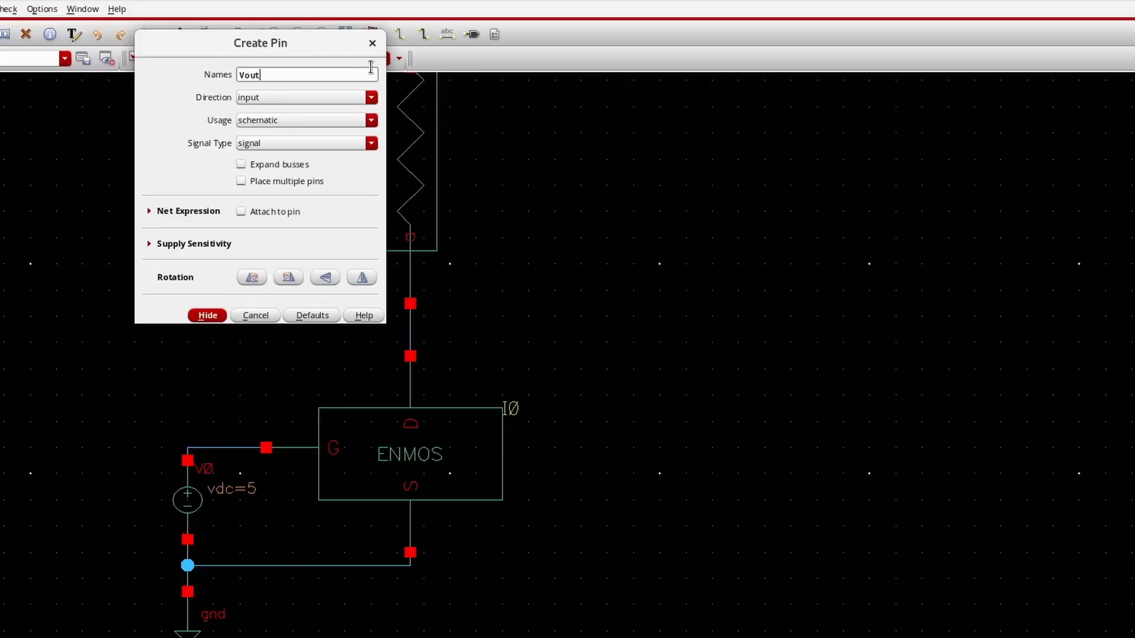
click(371, 97)
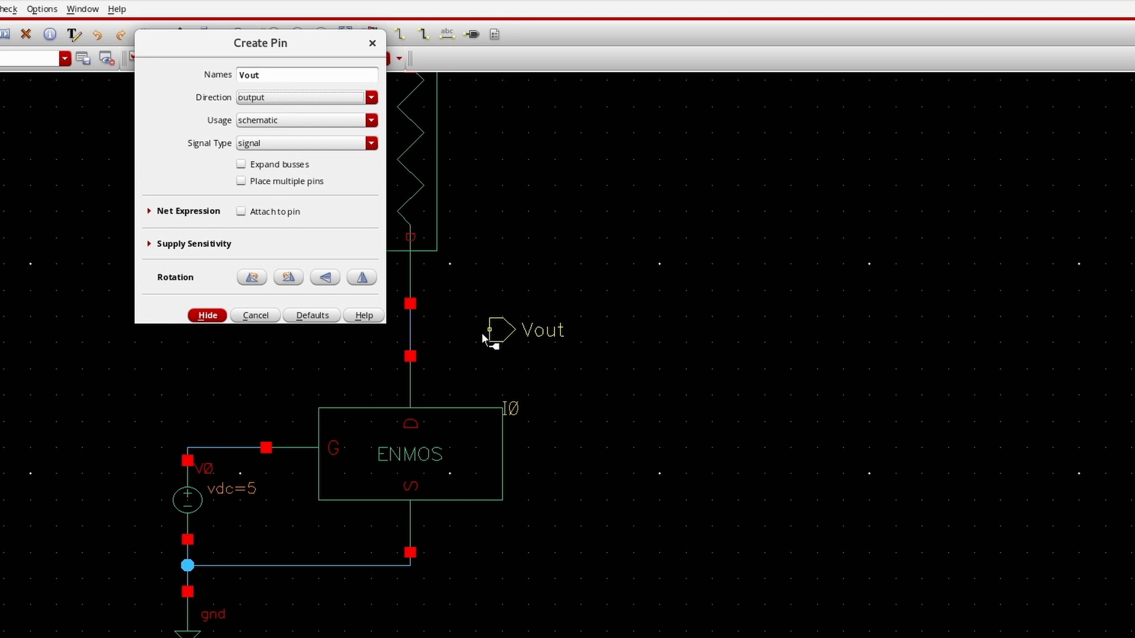
click(484, 333)
click(402, 38)
click(489, 331)
click(410, 330)
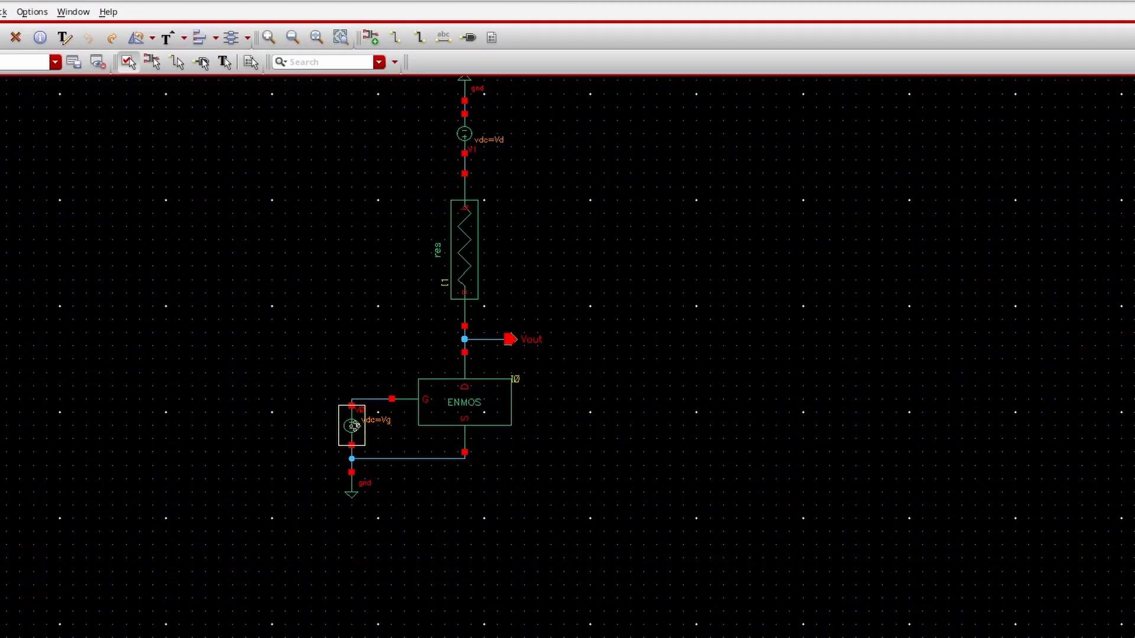
Switch the resistor instance's CDF parameters to the veriloga view and set its r parameter to resi.
right_click(476, 276)
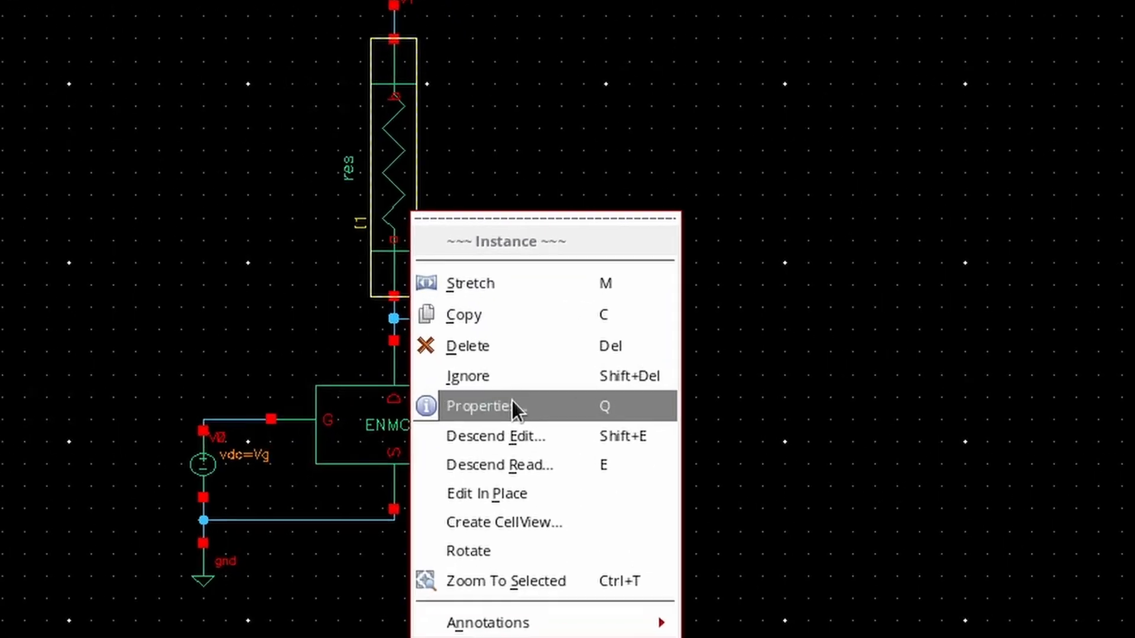
click(512, 402)
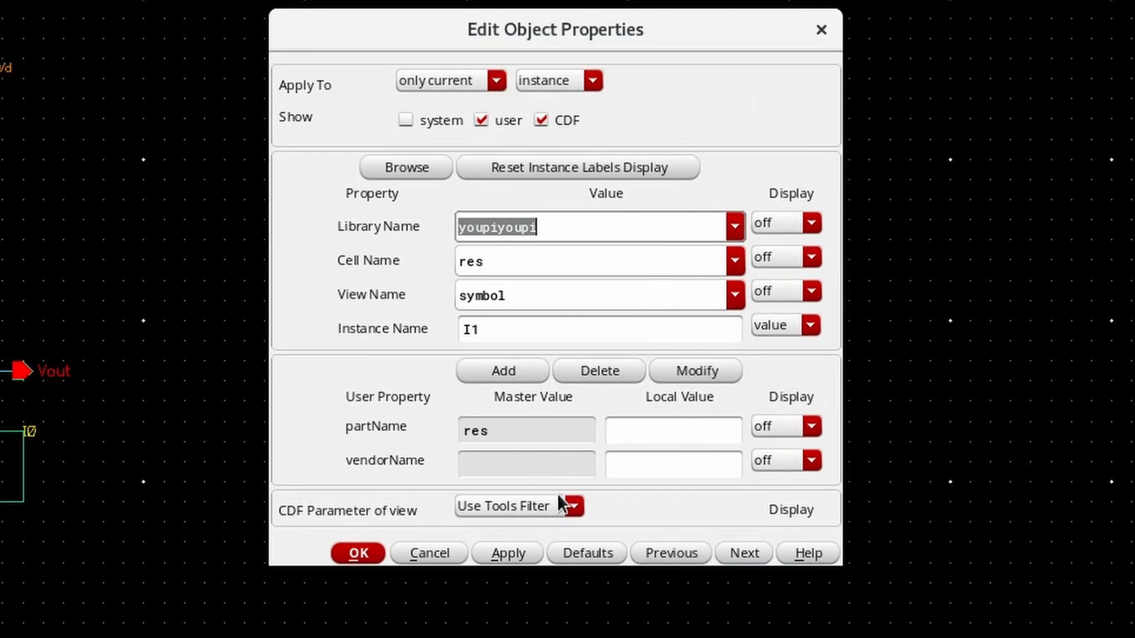
click(562, 508)
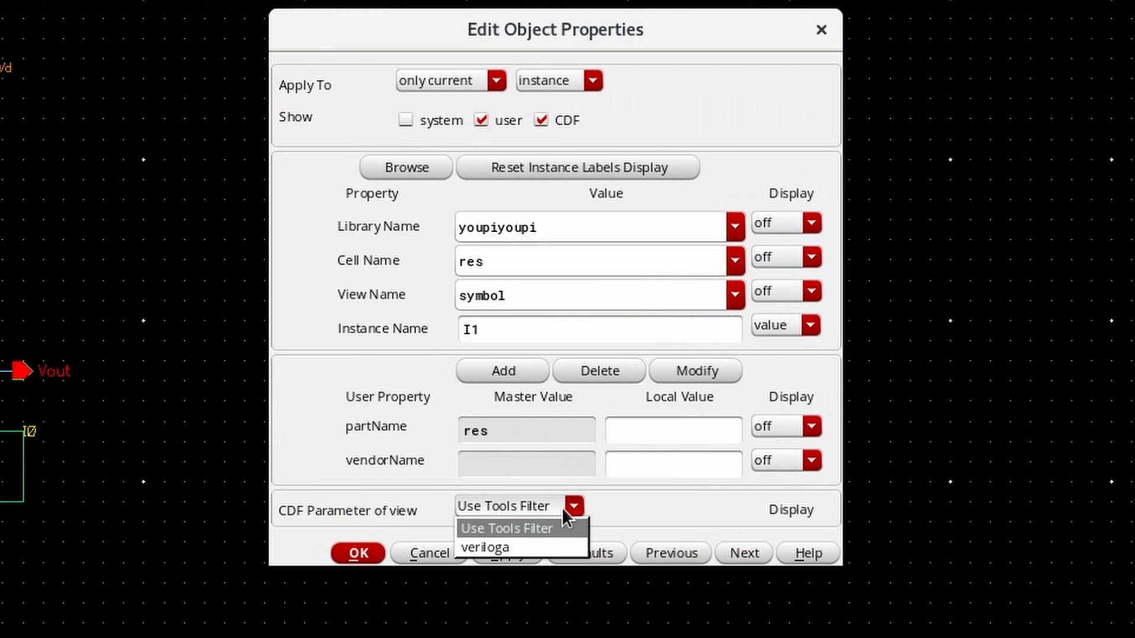
click(481, 545)
drag(578, 540, 469, 540)
text(res1)
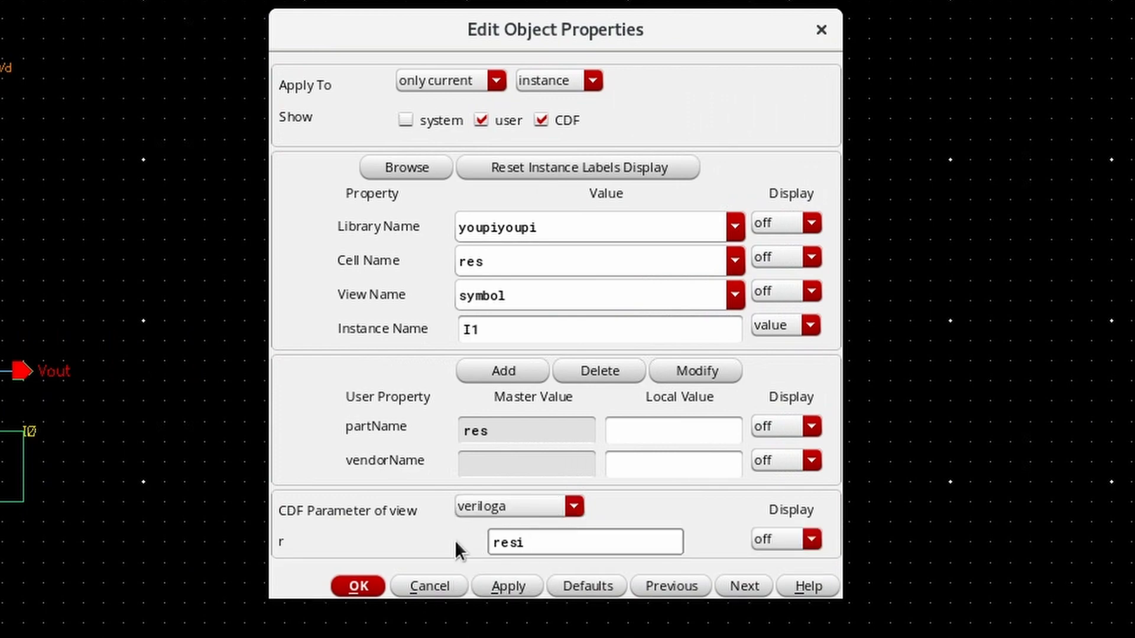
key(Return)
Launch ADE L for the ENMOSschema schematic and copy the design variables from the cellview.
click(80, 84)
click(27, 54)
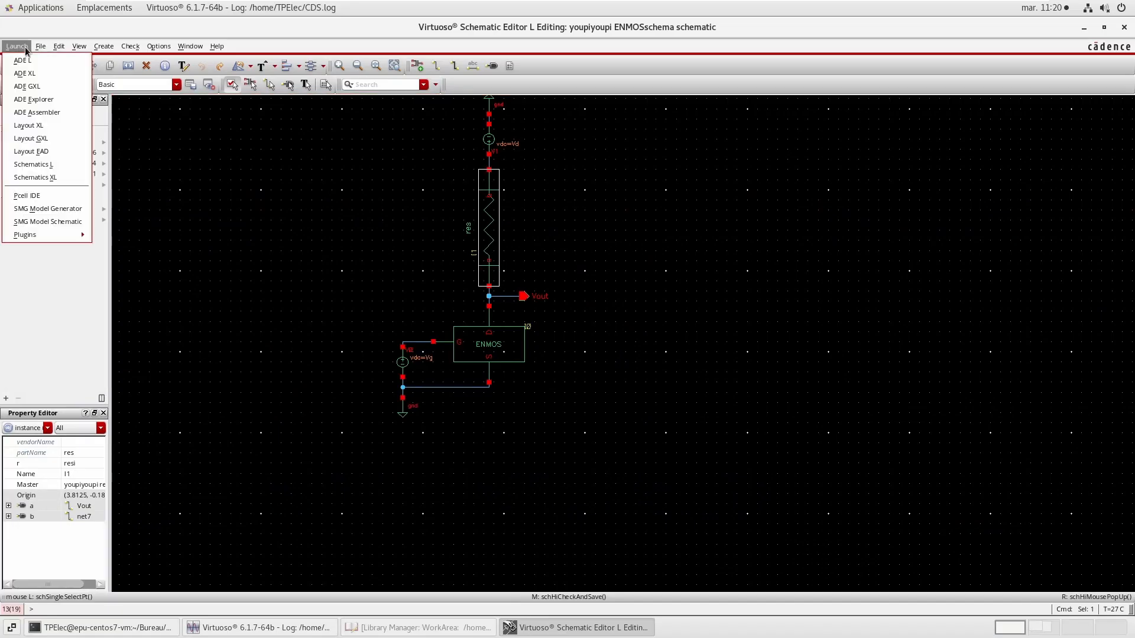
click(40, 61)
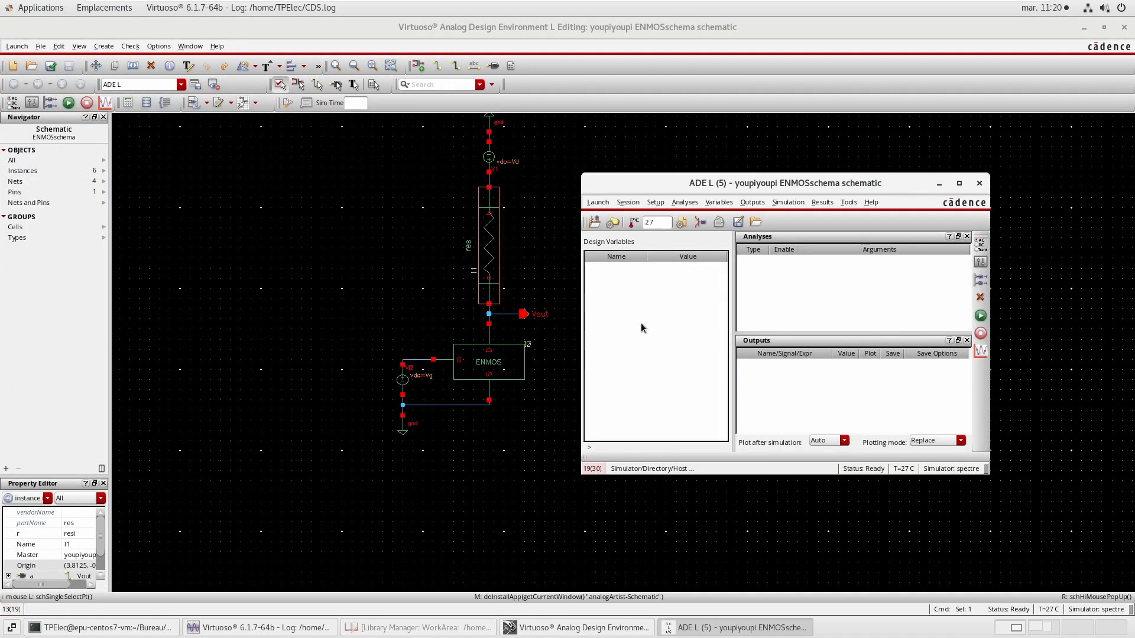
right_click(663, 308)
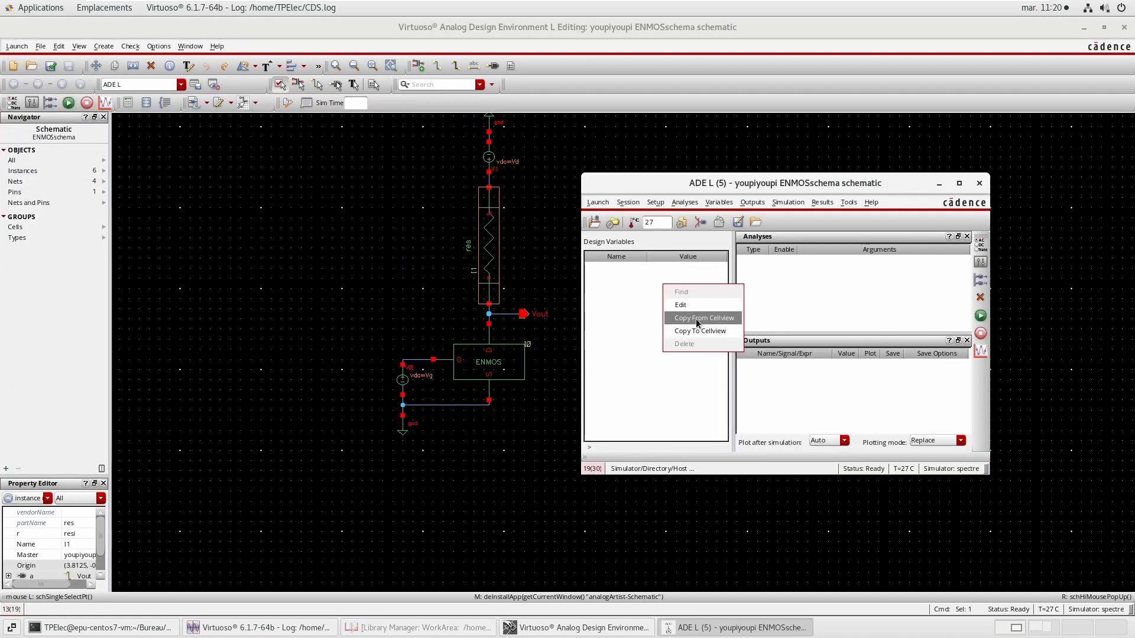
click(697, 318)
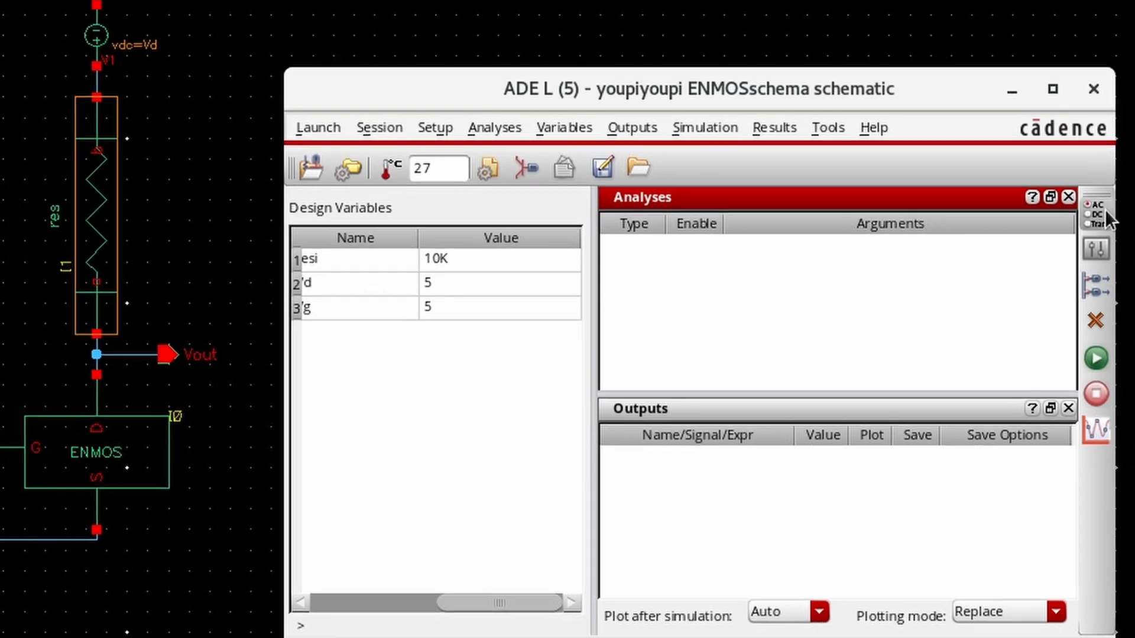
Add a DC analysis sweeping the dc parameter of source V1 from 0 to 10.
click(989, 167)
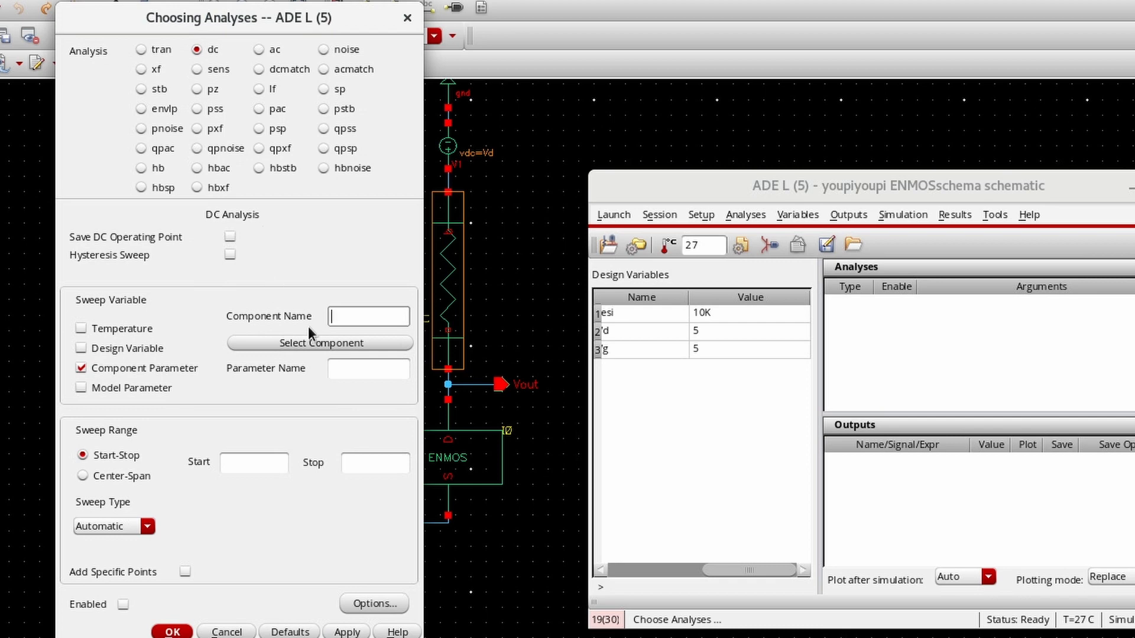
click(324, 341)
click(448, 147)
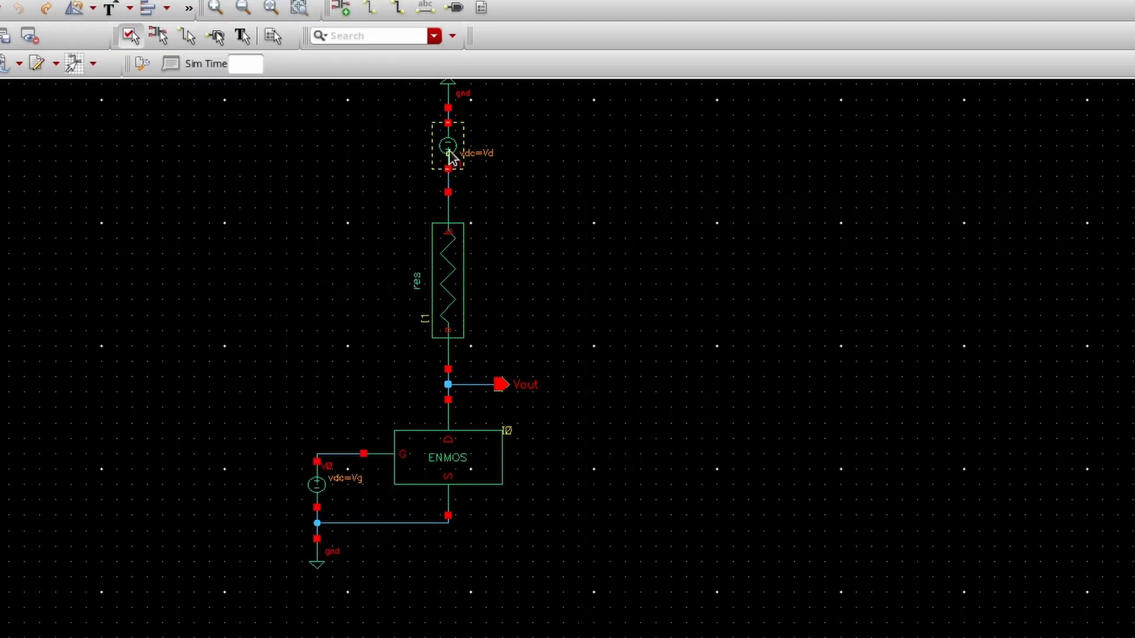
click(236, 264)
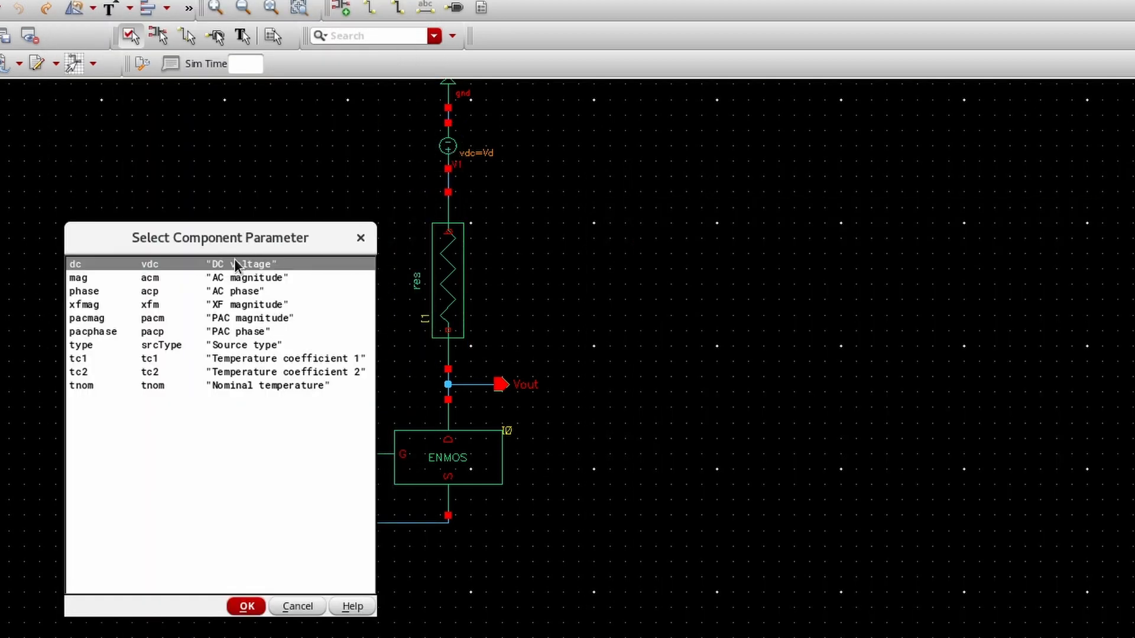
click(247, 606)
click(519, 327)
text(0)
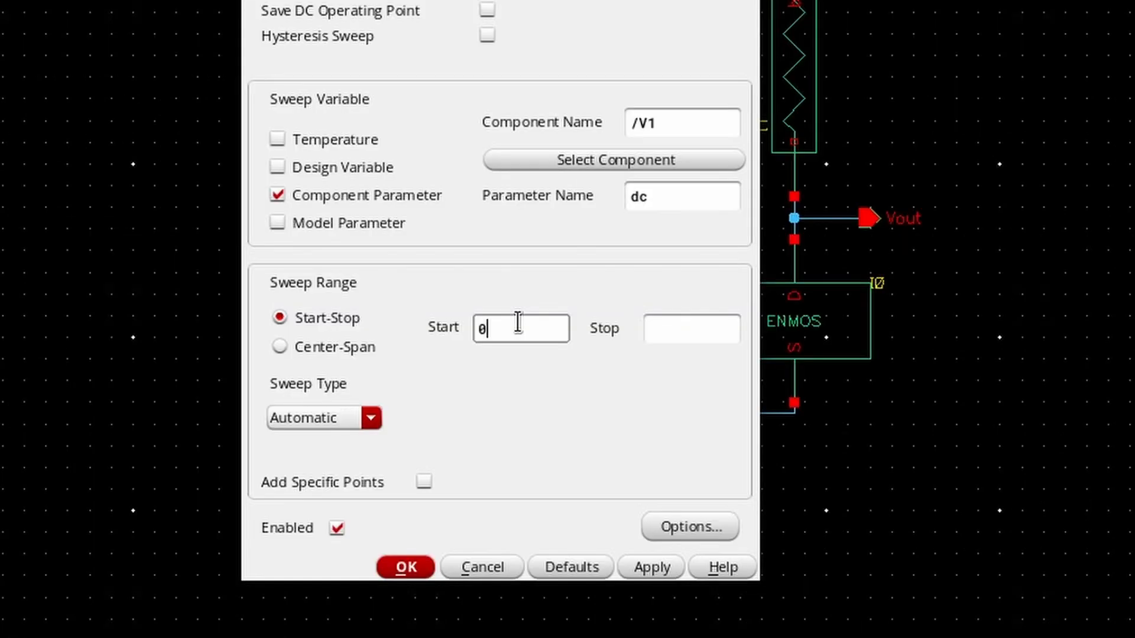
click(697, 337)
text(10)
Select the resistor's terminals on the schematic as outputs and keep only I1/b plotted.
click(753, 202)
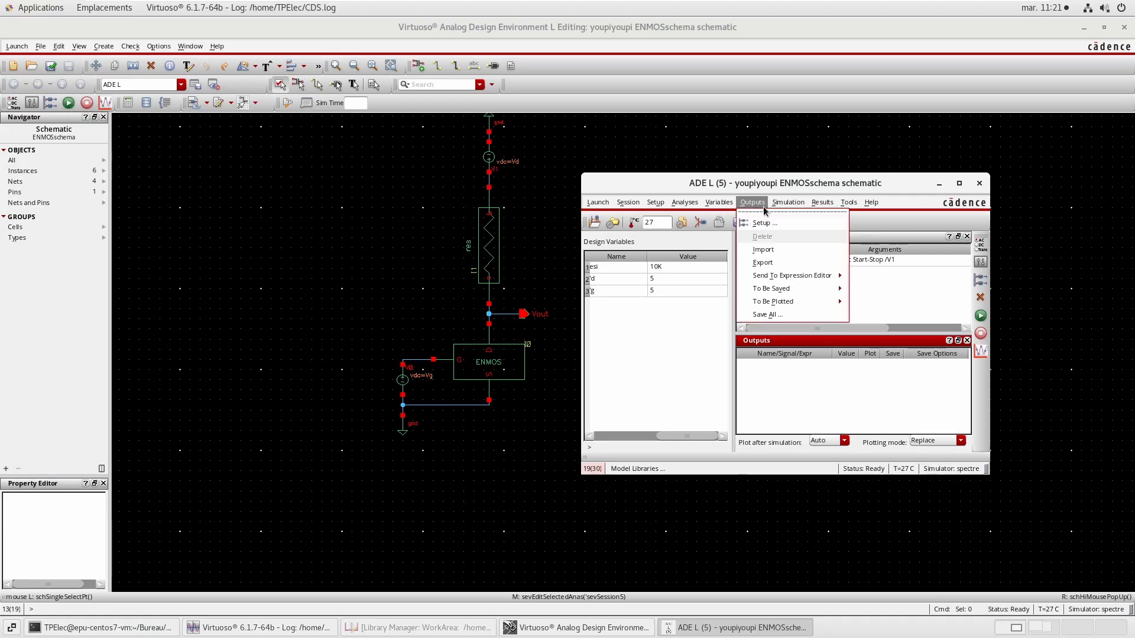
mouse_move(773, 302)
click(881, 297)
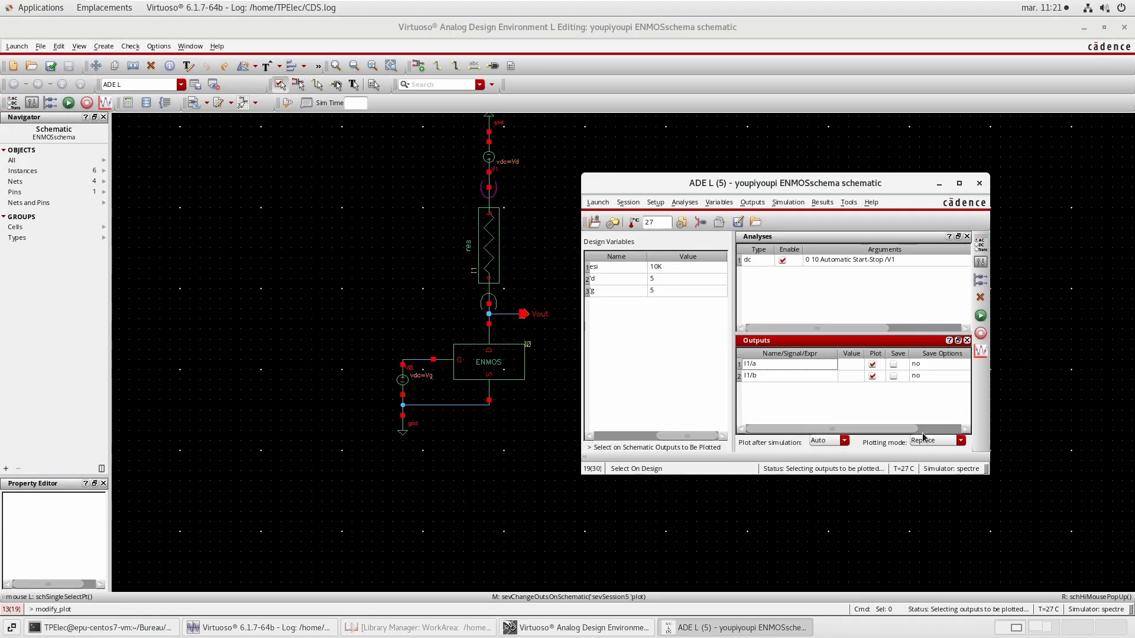
click(876, 379)
Run the DC simulation.
click(981, 317)
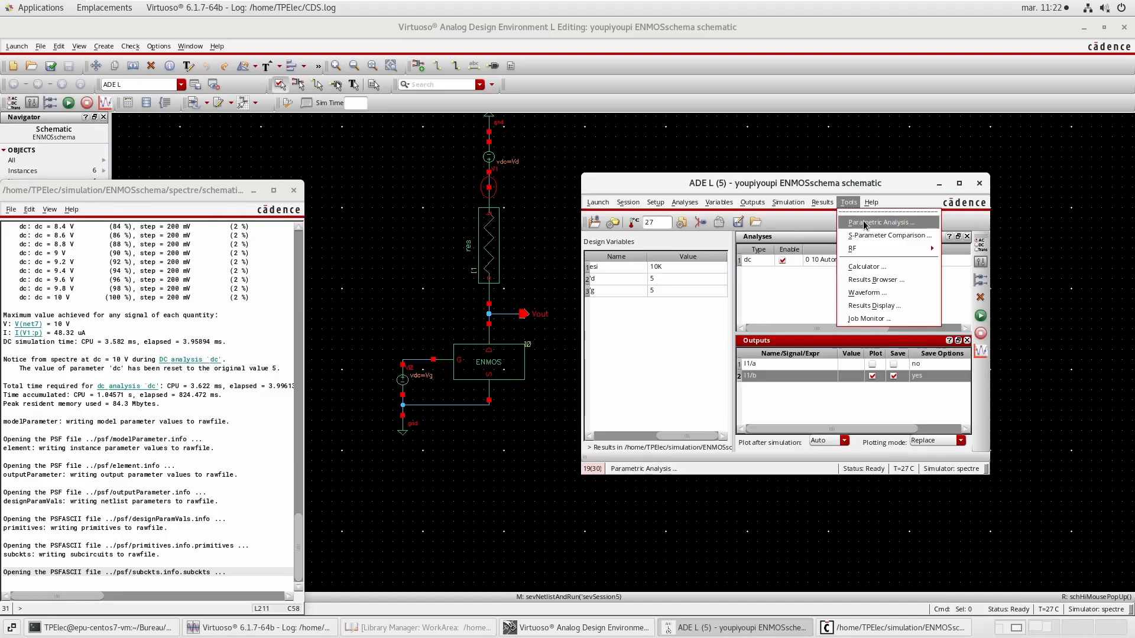
click(864, 223)
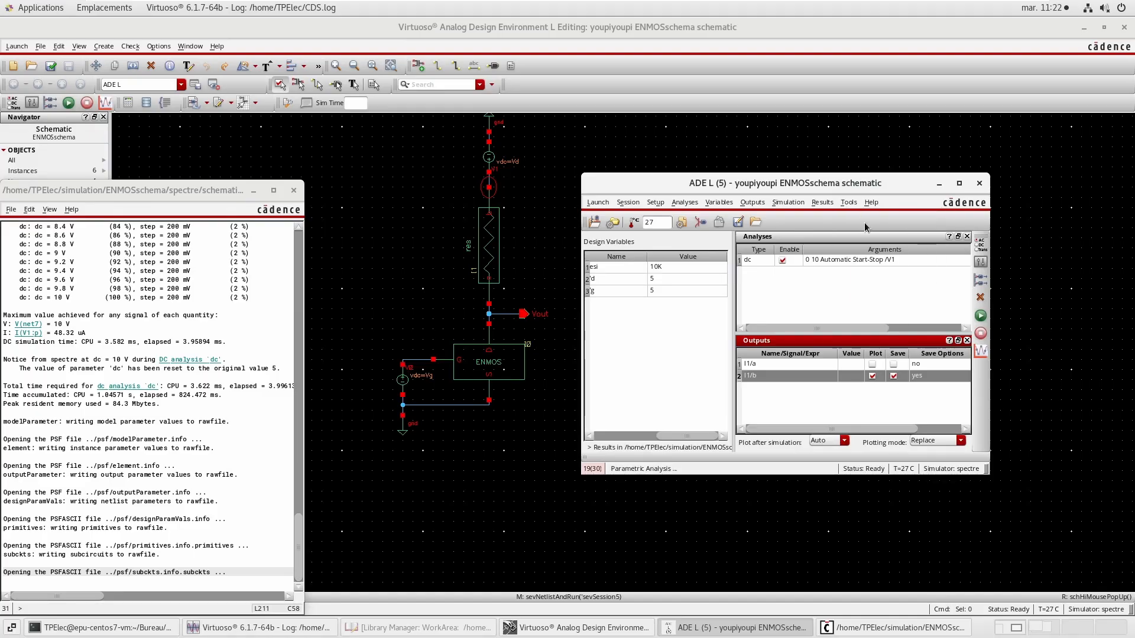
Set up a parametric analysis sweeping the design variable resi from 100 to 100k.
drag(208, 331, 257, 347)
click(149, 422)
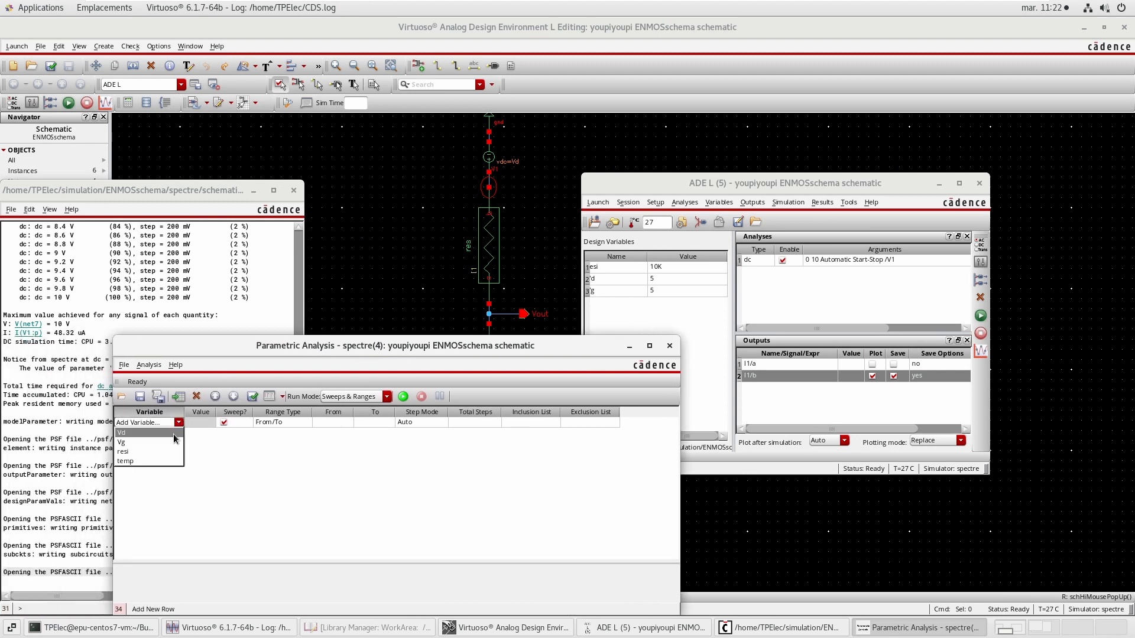
click(172, 433)
click(331, 423)
click(331, 423)
text(1)
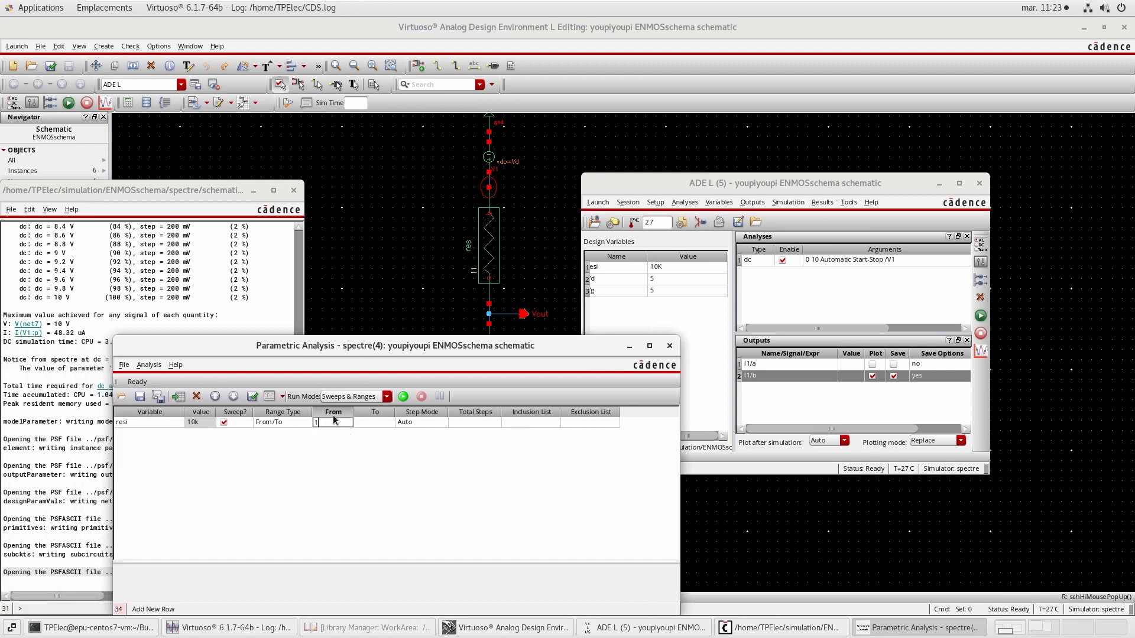
text(00)
click(364, 422)
text(100k)
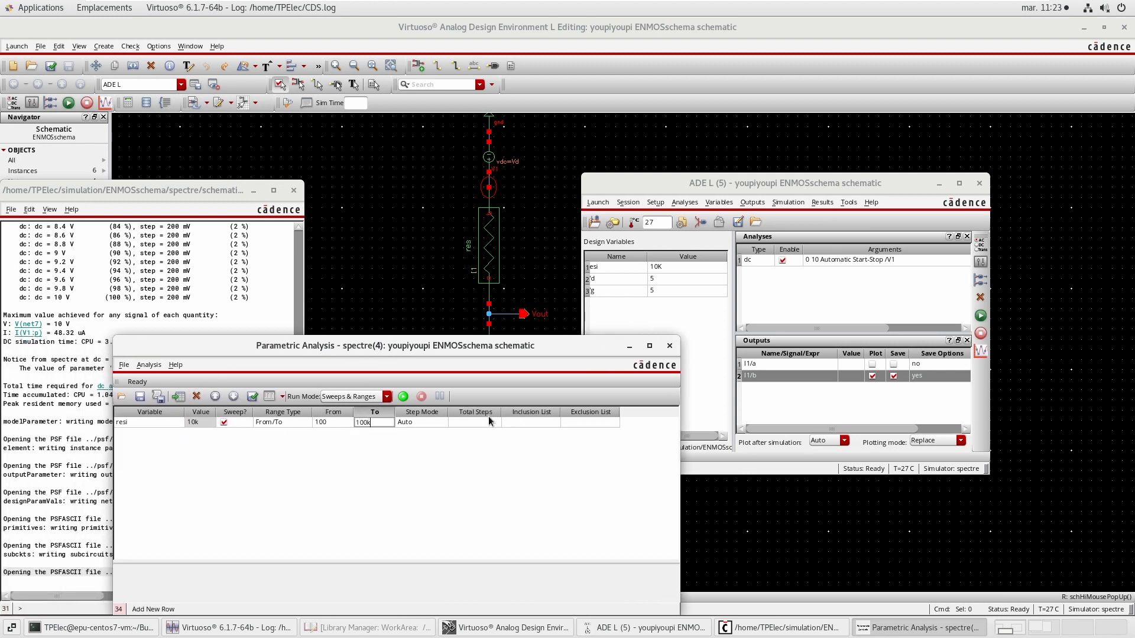
click(489, 419)
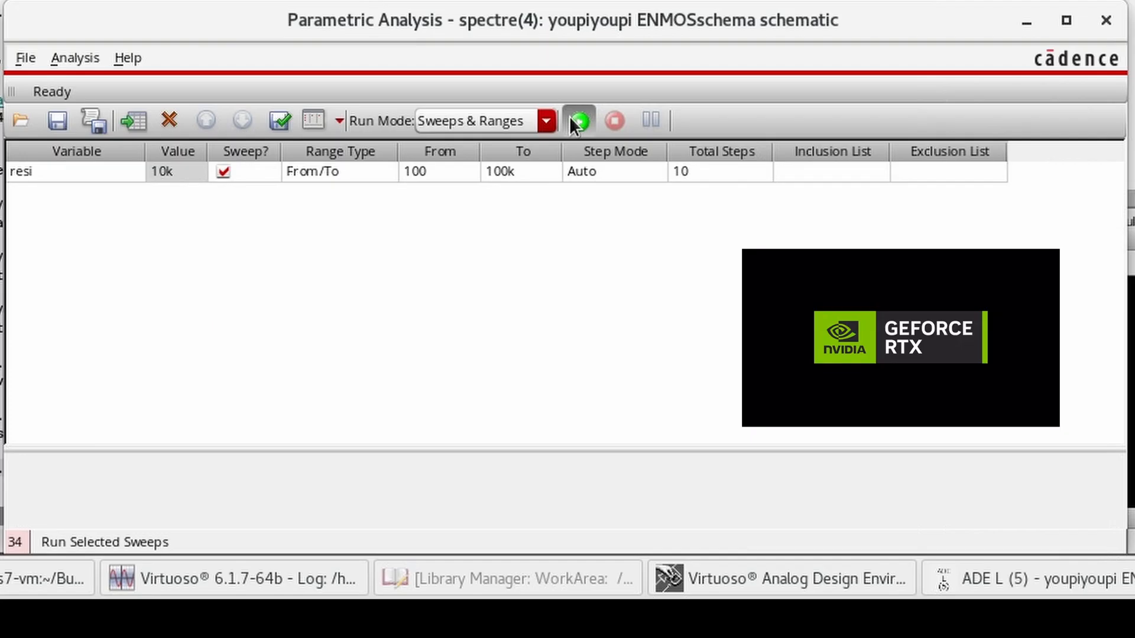
Run the parametric sweep and expand the I1/b trace family in the plot legend.
click(404, 396)
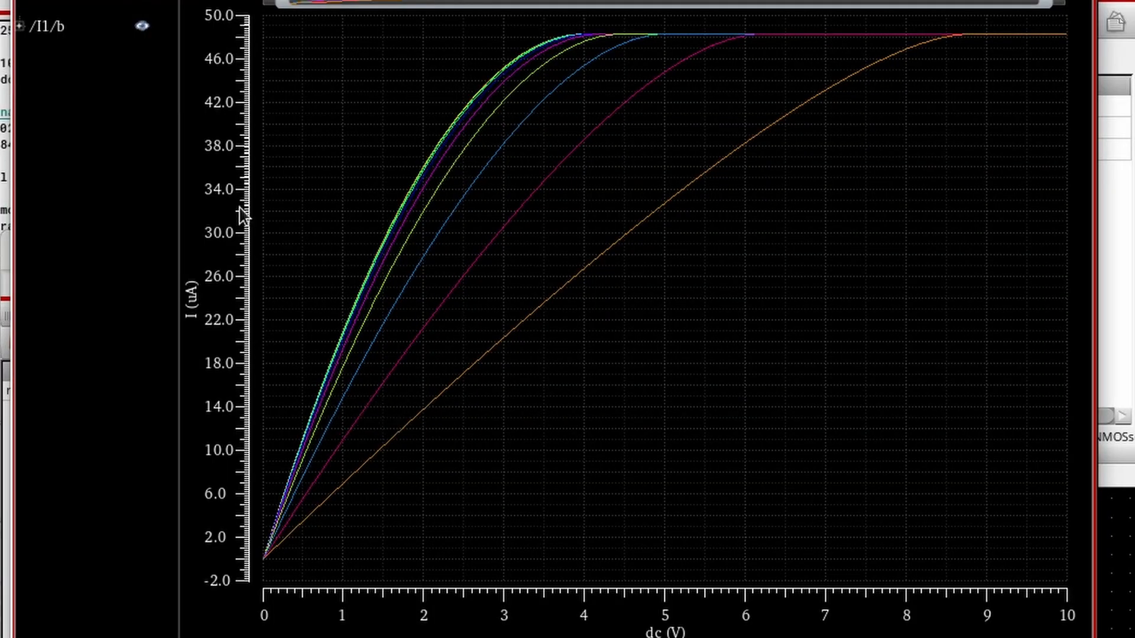
click(20, 26)
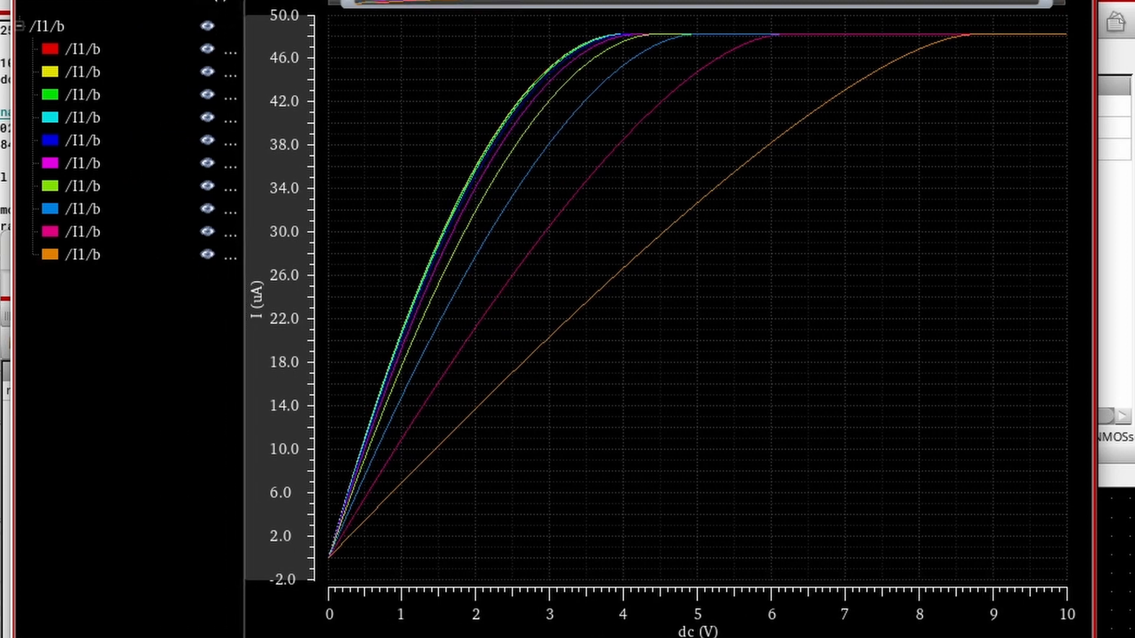
Launch a new ADE L session and copy the design variables from the cellview.
mouse_move(739, 88)
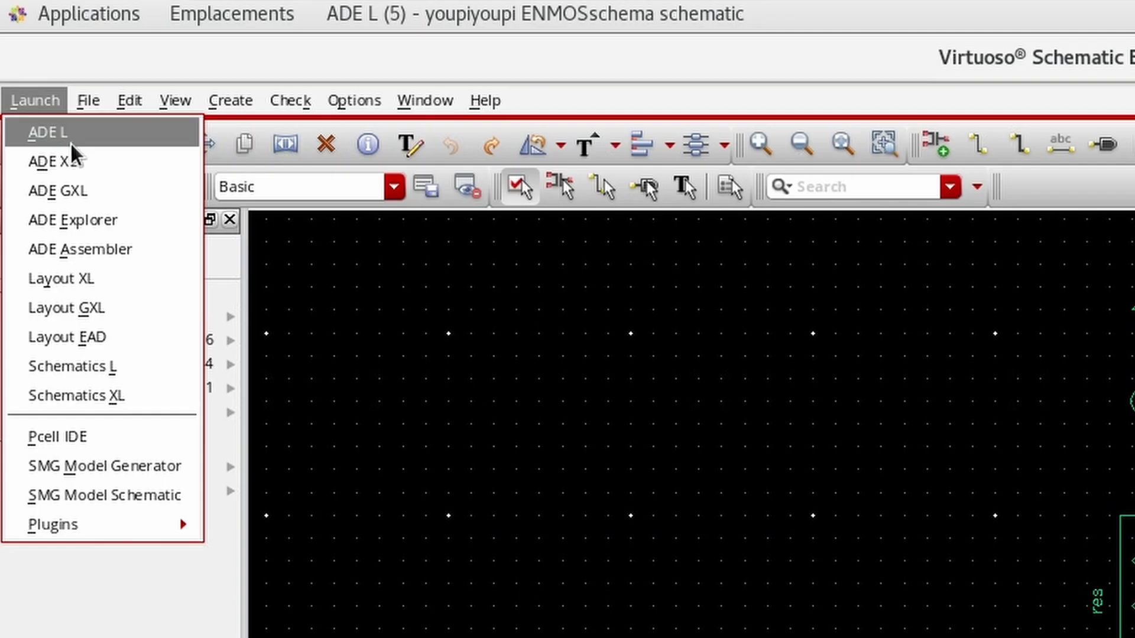
click(47, 129)
right_click(177, 377)
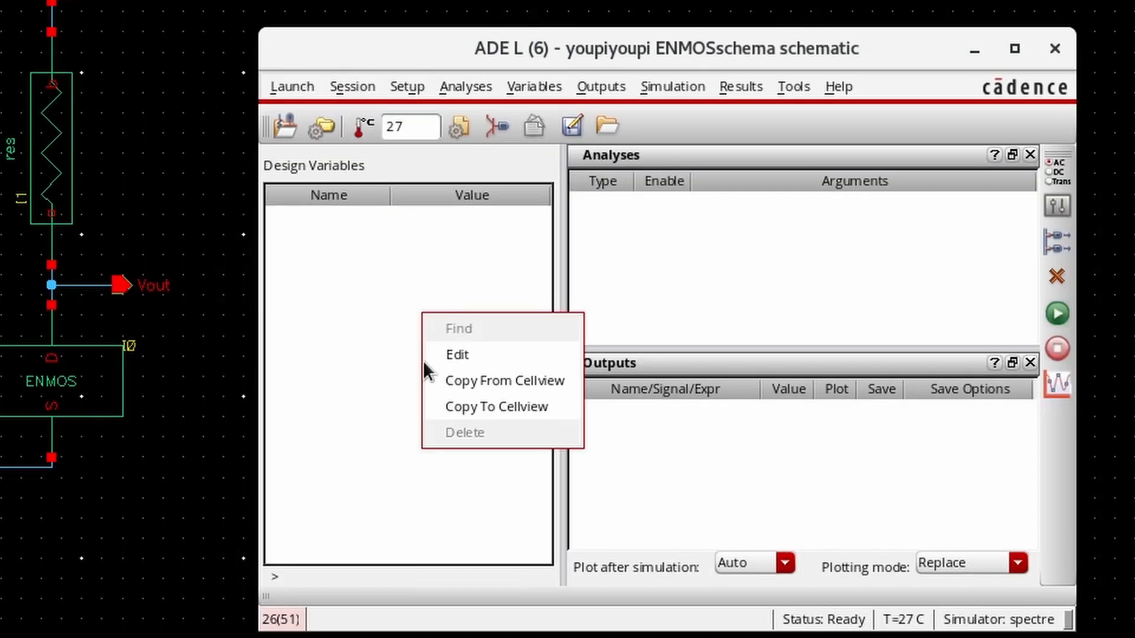
click(249, 391)
Add a DC analysis sweeping source V0's dc parameter from 0 to 10, linear with 300 steps.
click(532, 215)
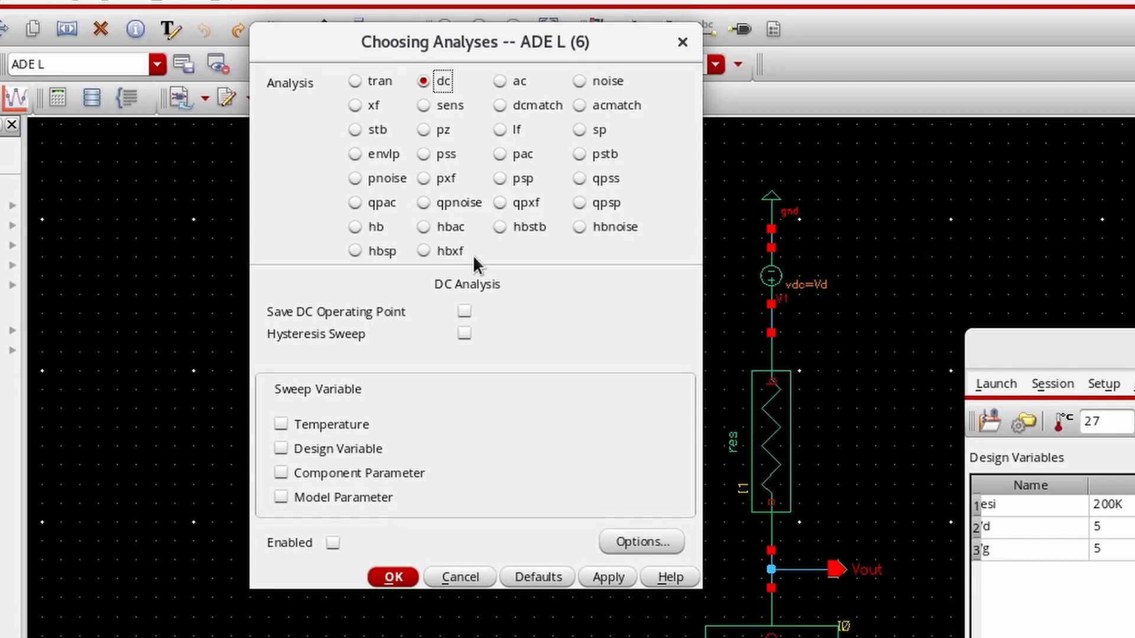
click(341, 473)
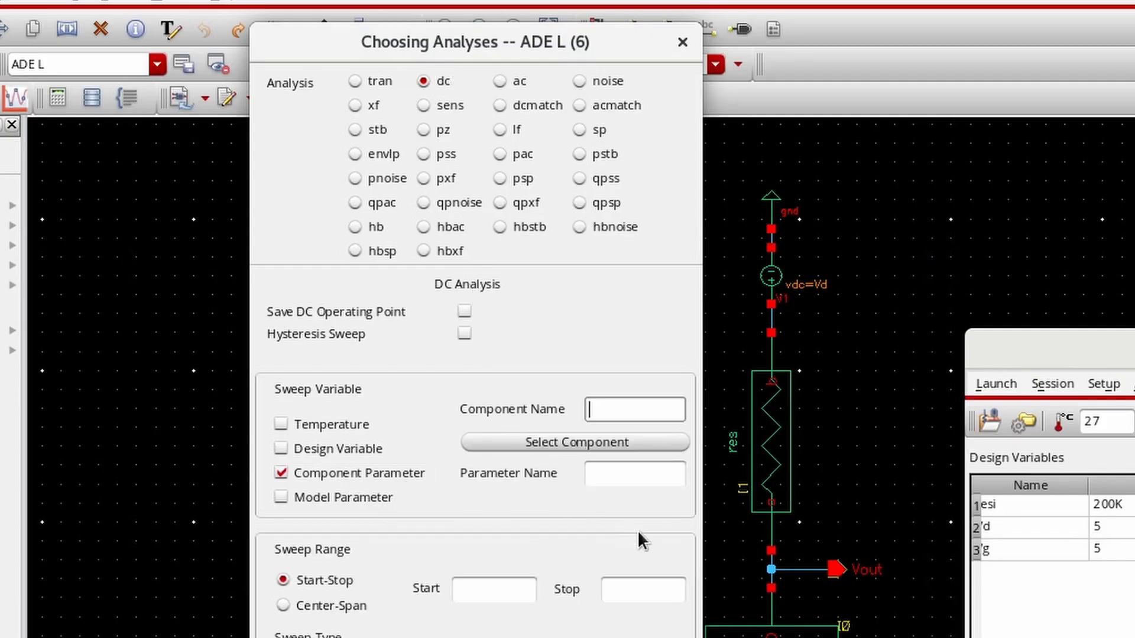
click(619, 449)
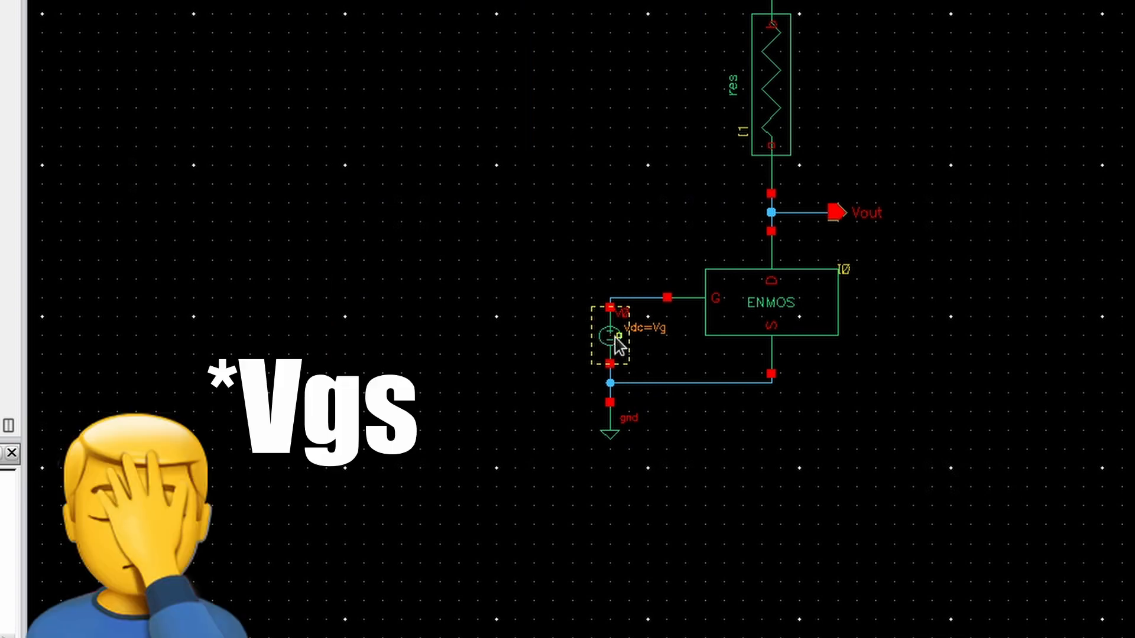
click(616, 341)
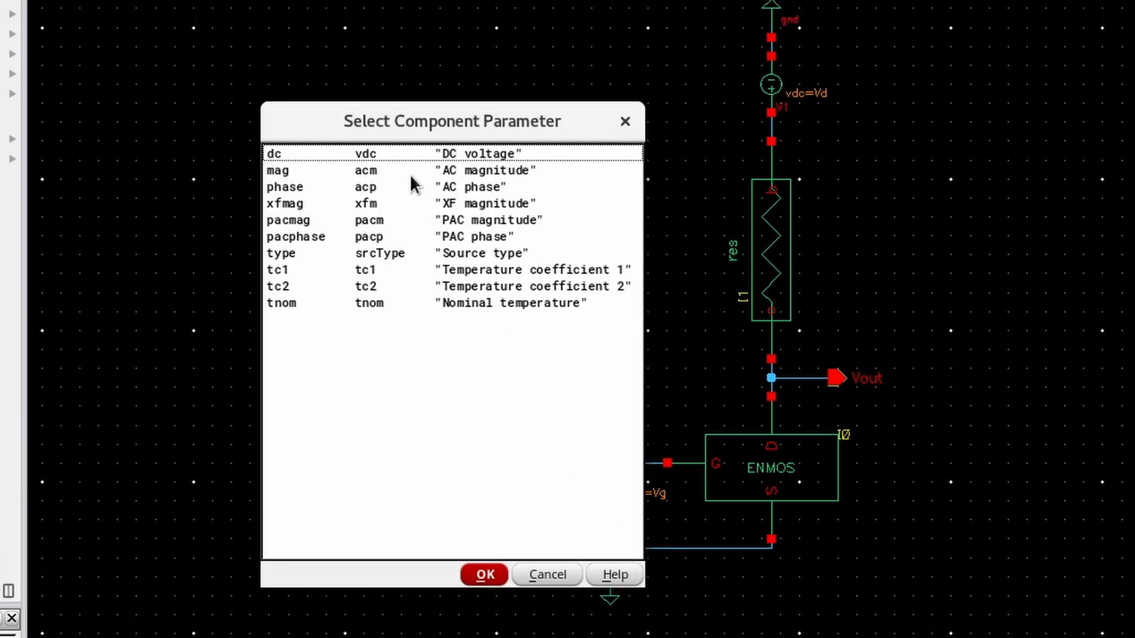
click(566, 322)
text(0)
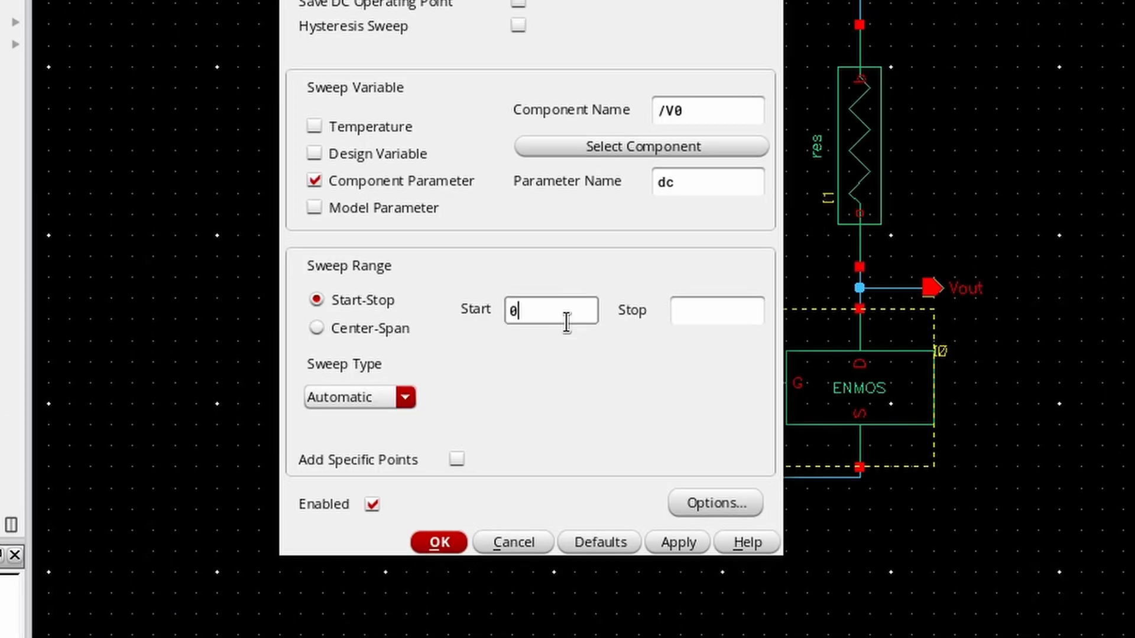
click(732, 312)
text(10)
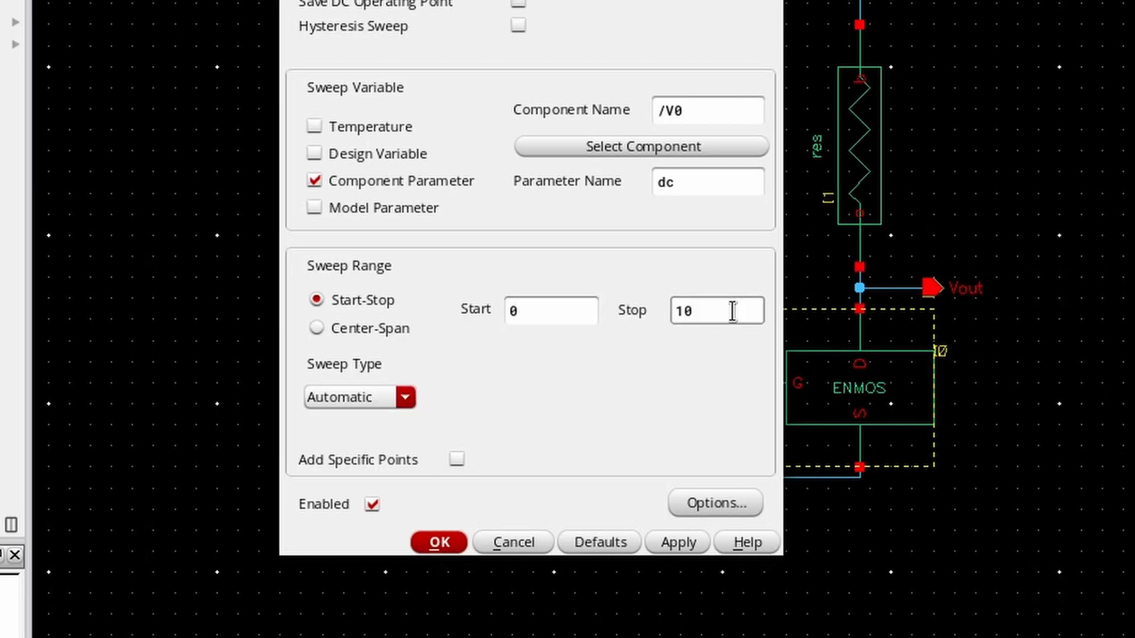
click(384, 397)
click(393, 418)
click(561, 408)
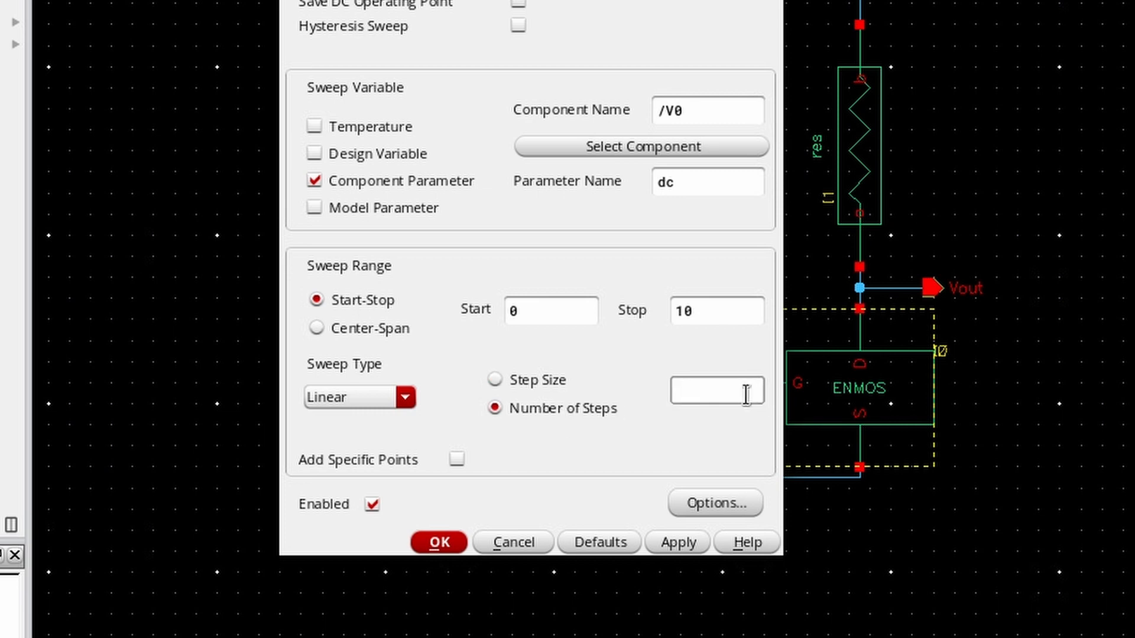
click(746, 395)
text(300)
click(454, 547)
Select the Vout net on the schematic as the output to plot.
click(633, 136)
mouse_move(828, 331)
click(899, 353)
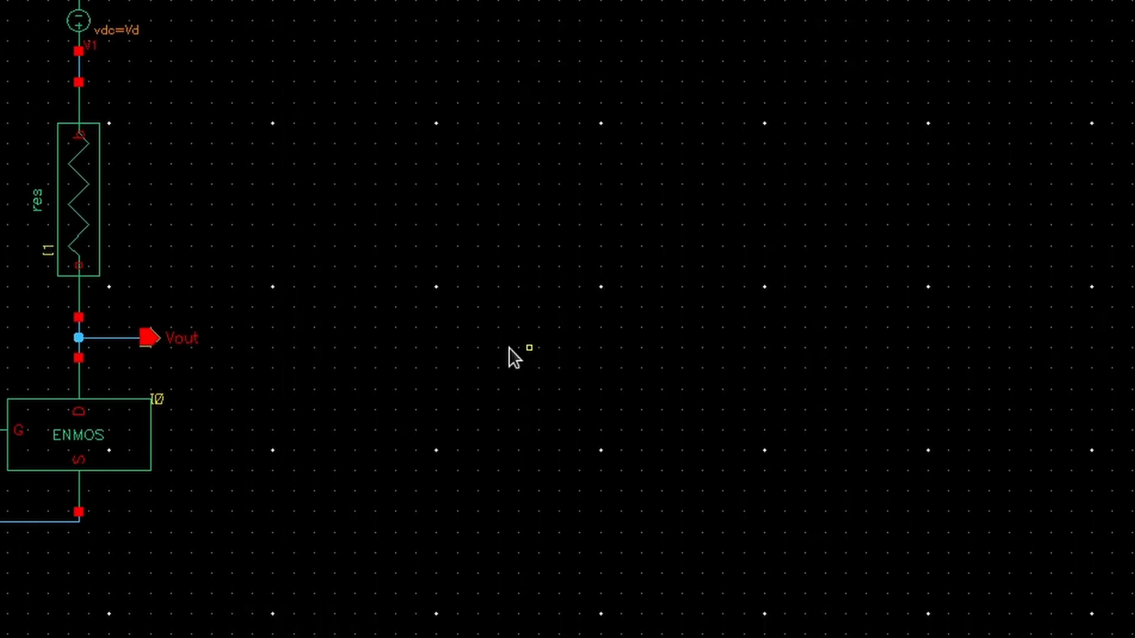
click(148, 336)
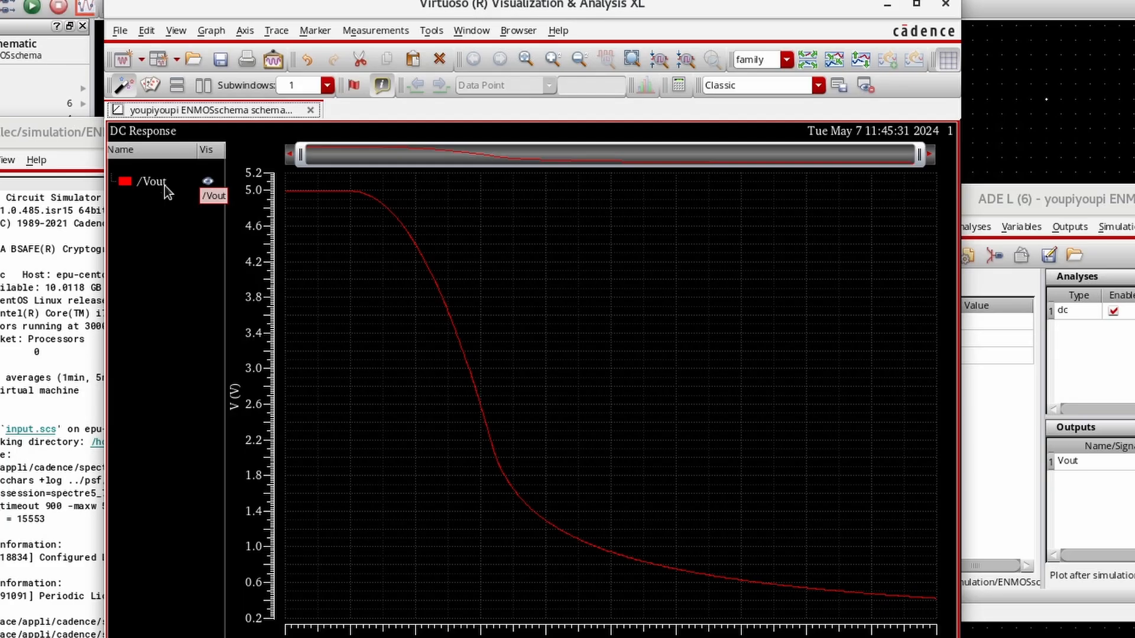
Send the Vout trace from the waveform viewer to the calculator.
right_click(164, 185)
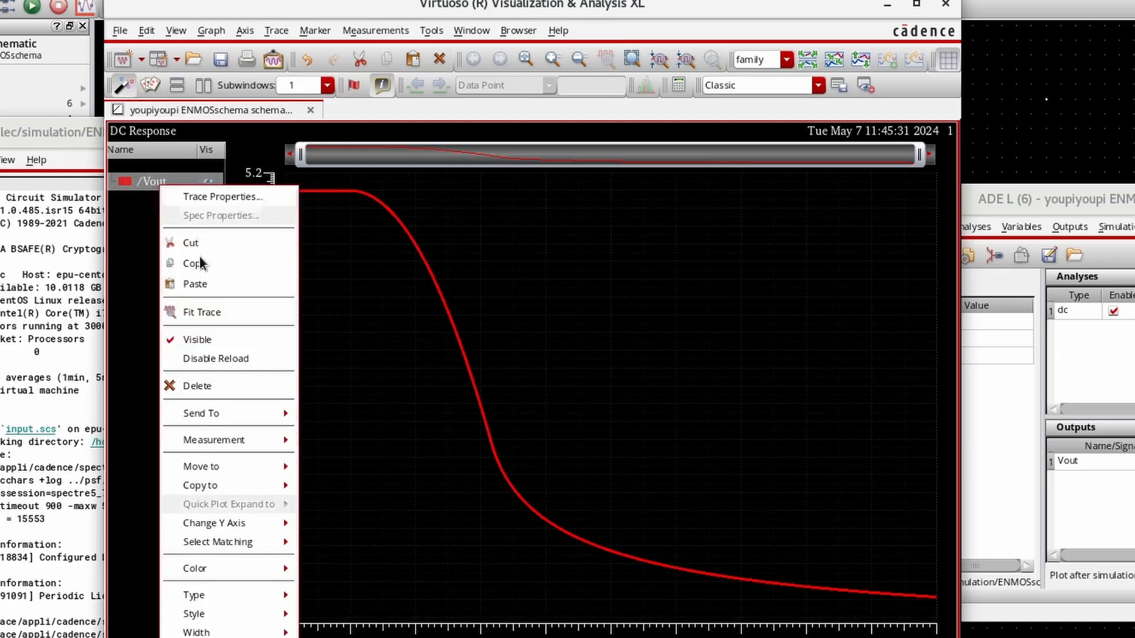
mouse_move(251, 439)
mouse_move(257, 418)
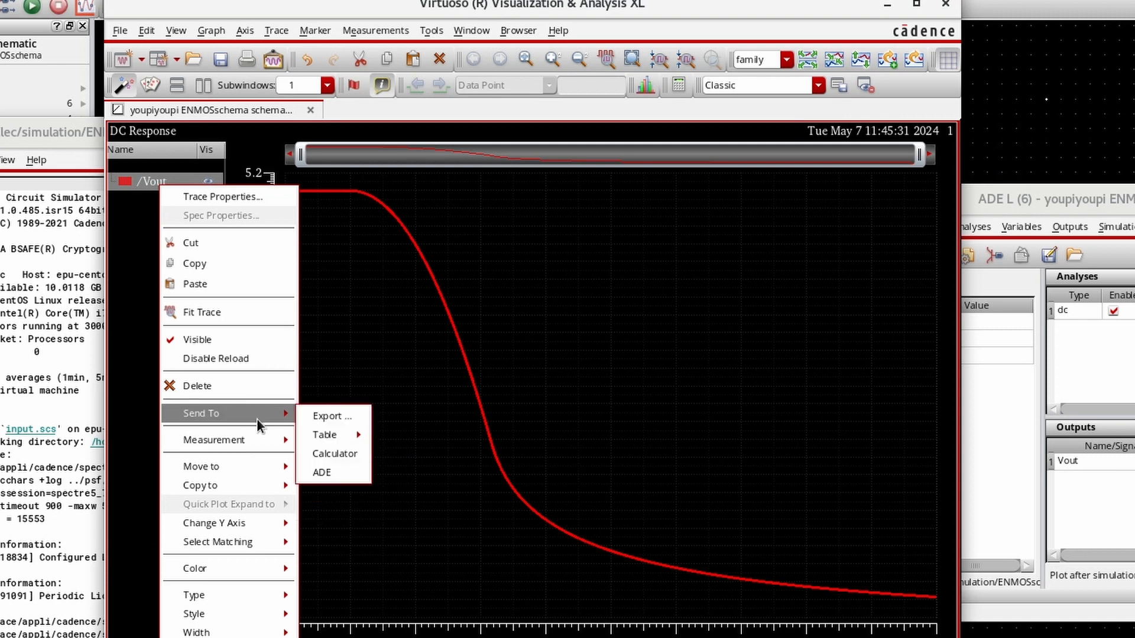
click(329, 456)
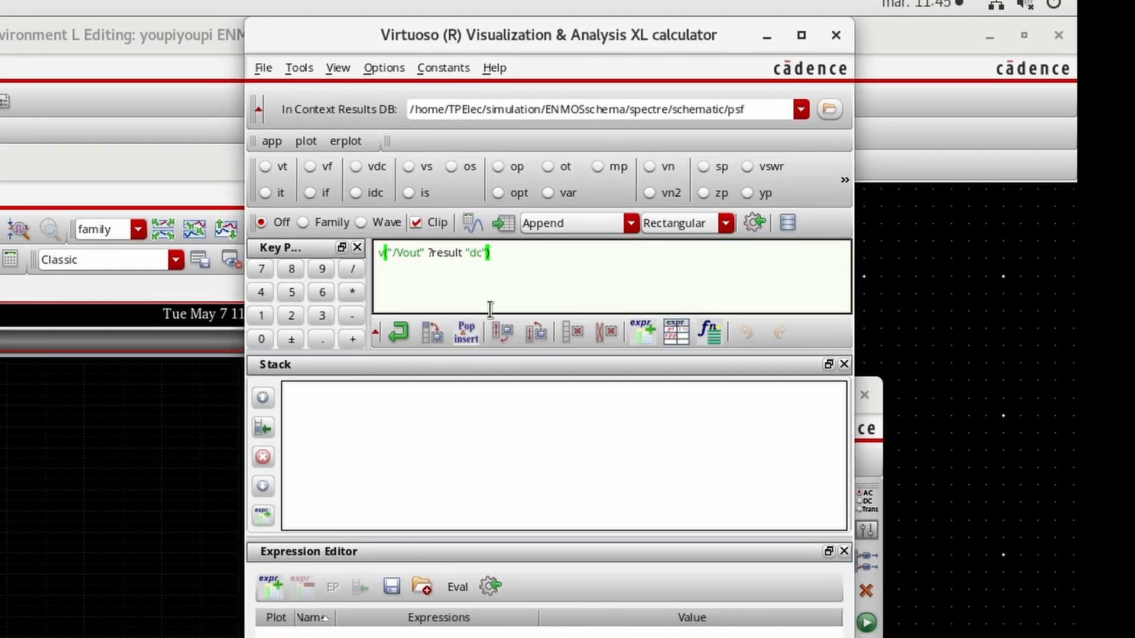
Wrap the Vout expression in deriv( ) and plot the derivative.
key(Left)
text(deriv()
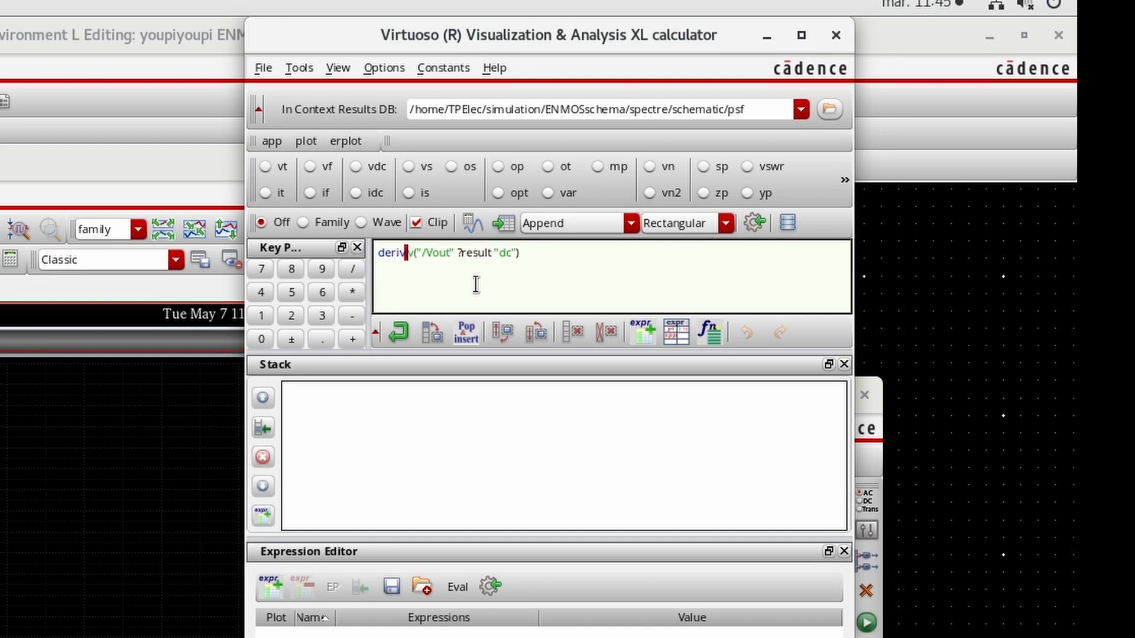
click(484, 227)
Create a vertical graph marker on the plot.
click(356, 92)
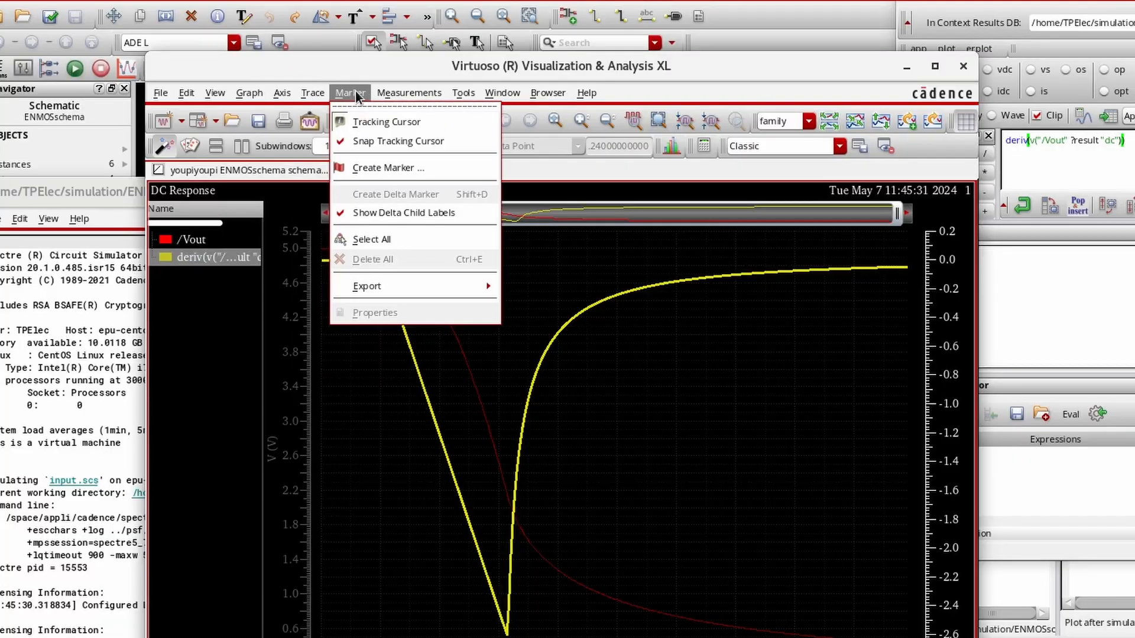
click(388, 168)
click(141, 33)
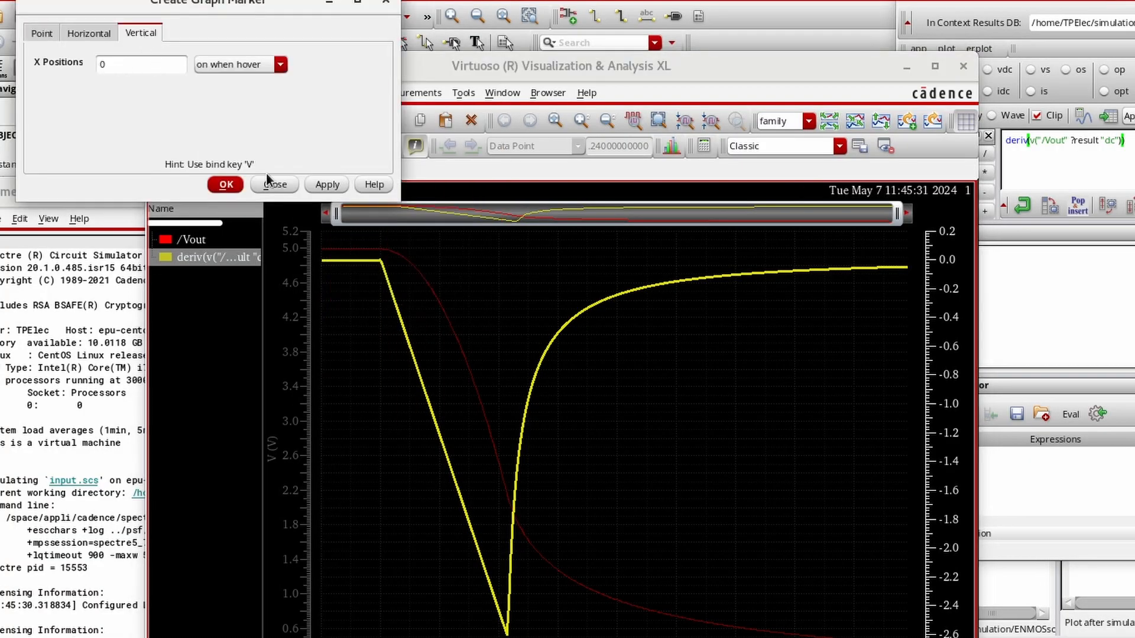